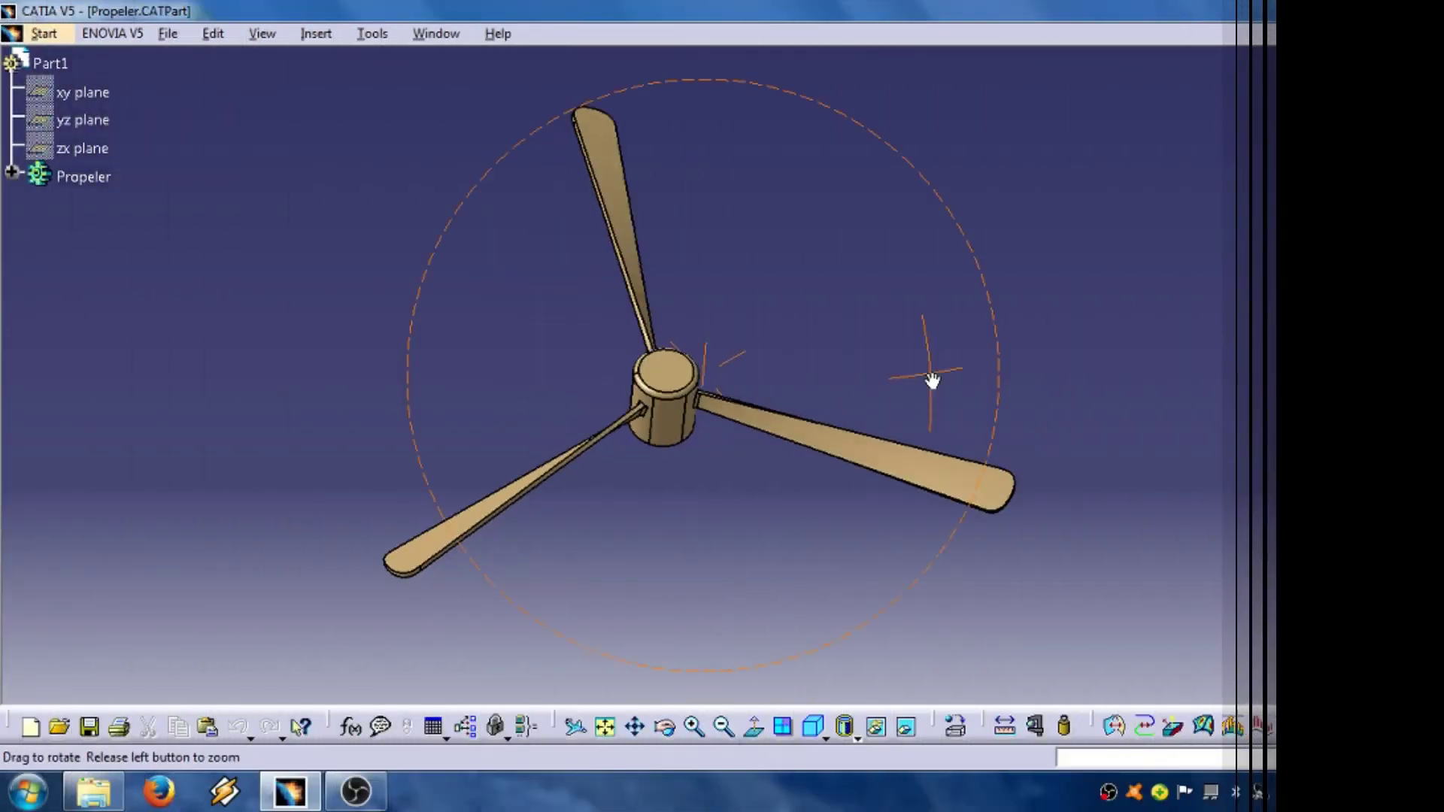
Step: Orbit the finished three-blade propeller to inspect its blades and hub from several angles
middle_drag(932, 381, 716, 278)
middle_drag(711, 451, 706, 110)
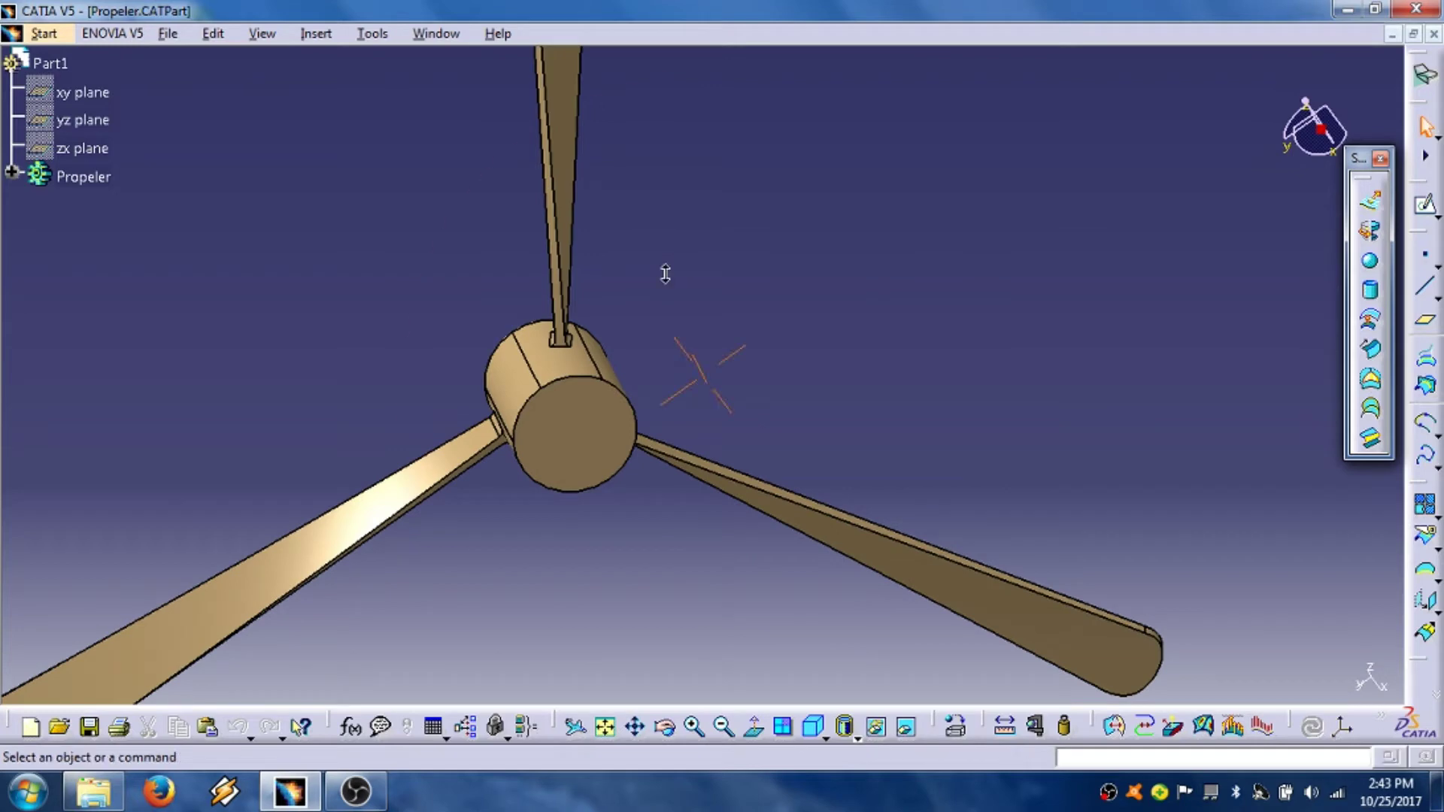
ctrl+middle_drag(692, 282, 709, 421)
middle_drag(537, 213, 751, 411)
middle_drag(532, 351, 703, 203)
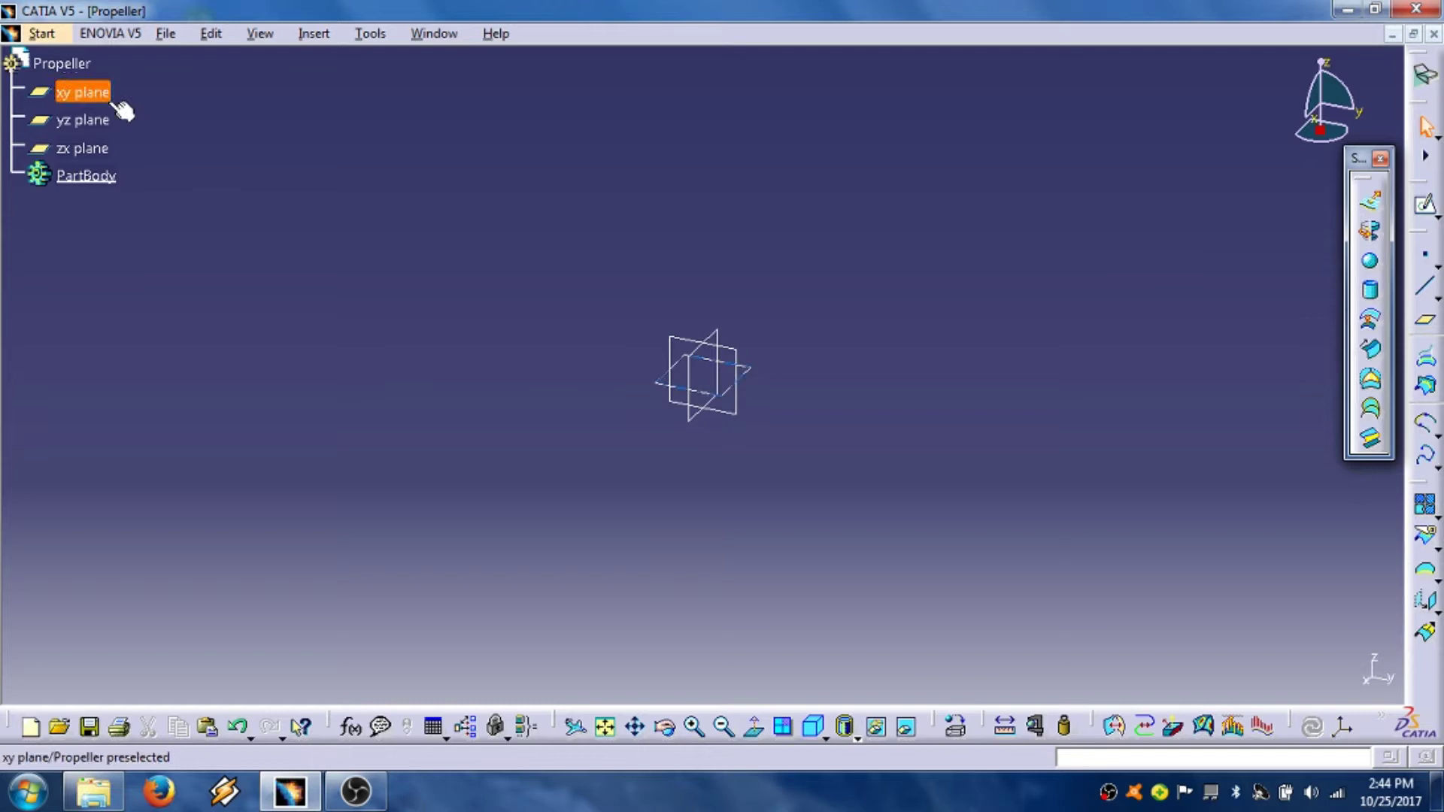
Step: Create a new Wireframe and Surface Design part named 'Propeller'
click(40, 35)
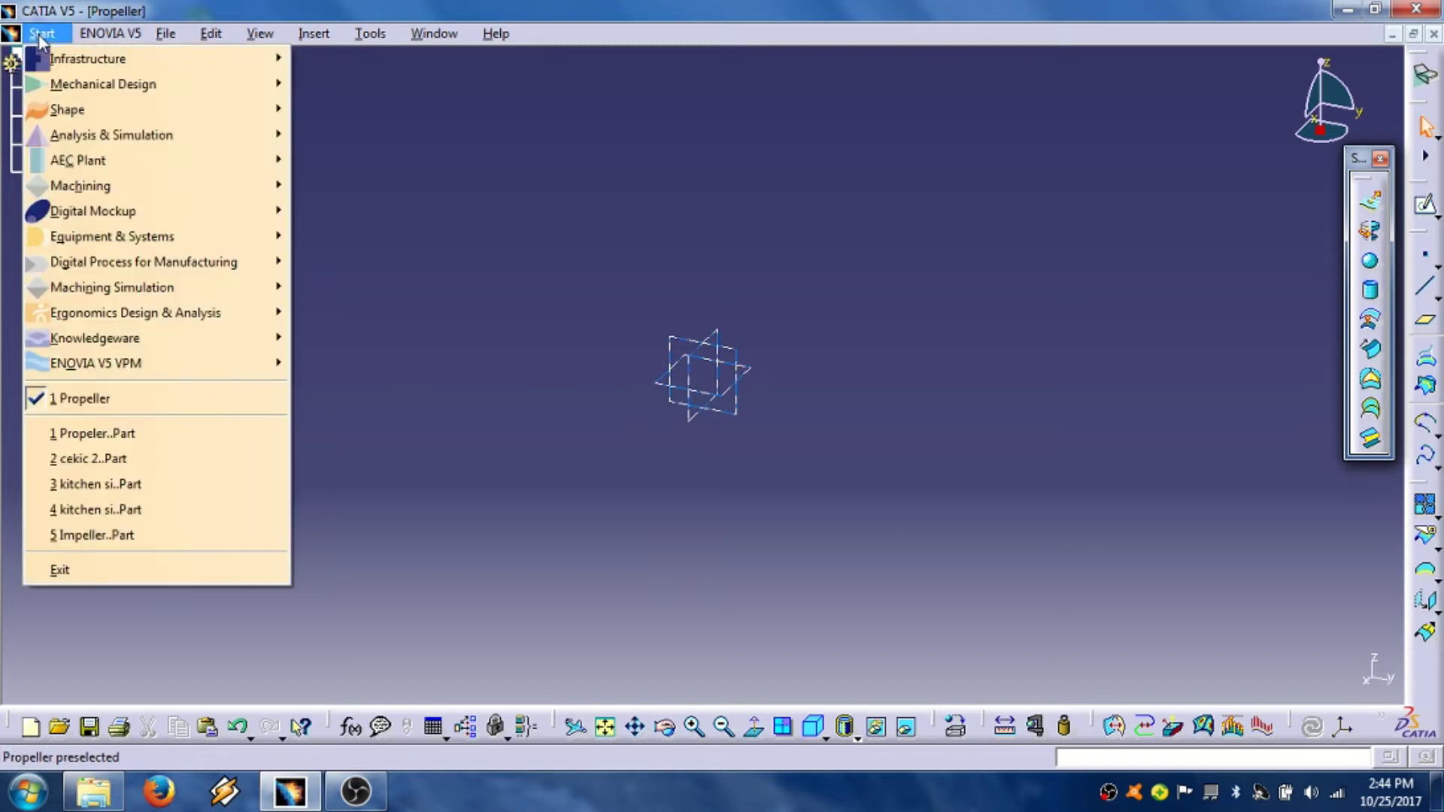
mouse_move(89, 86)
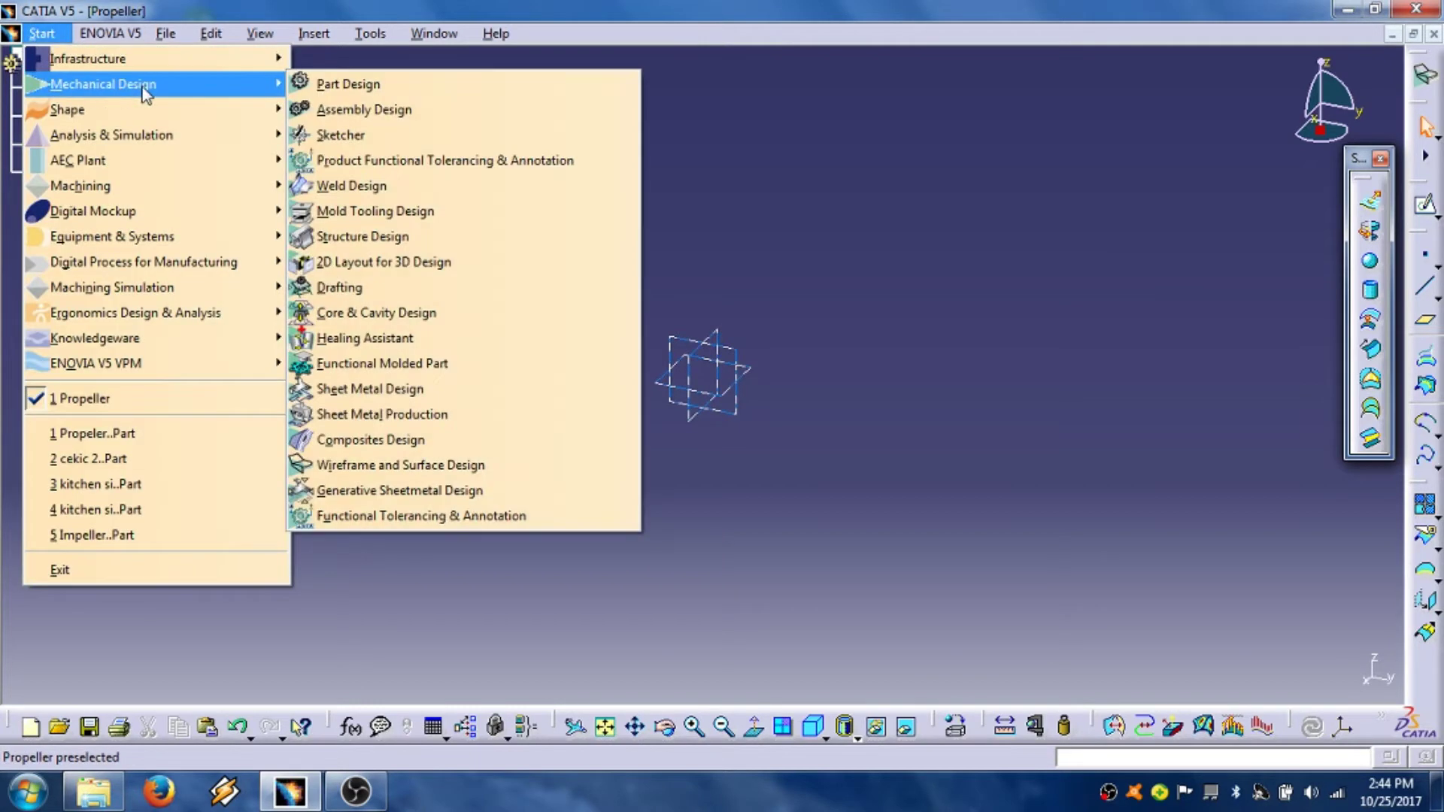
click(429, 467)
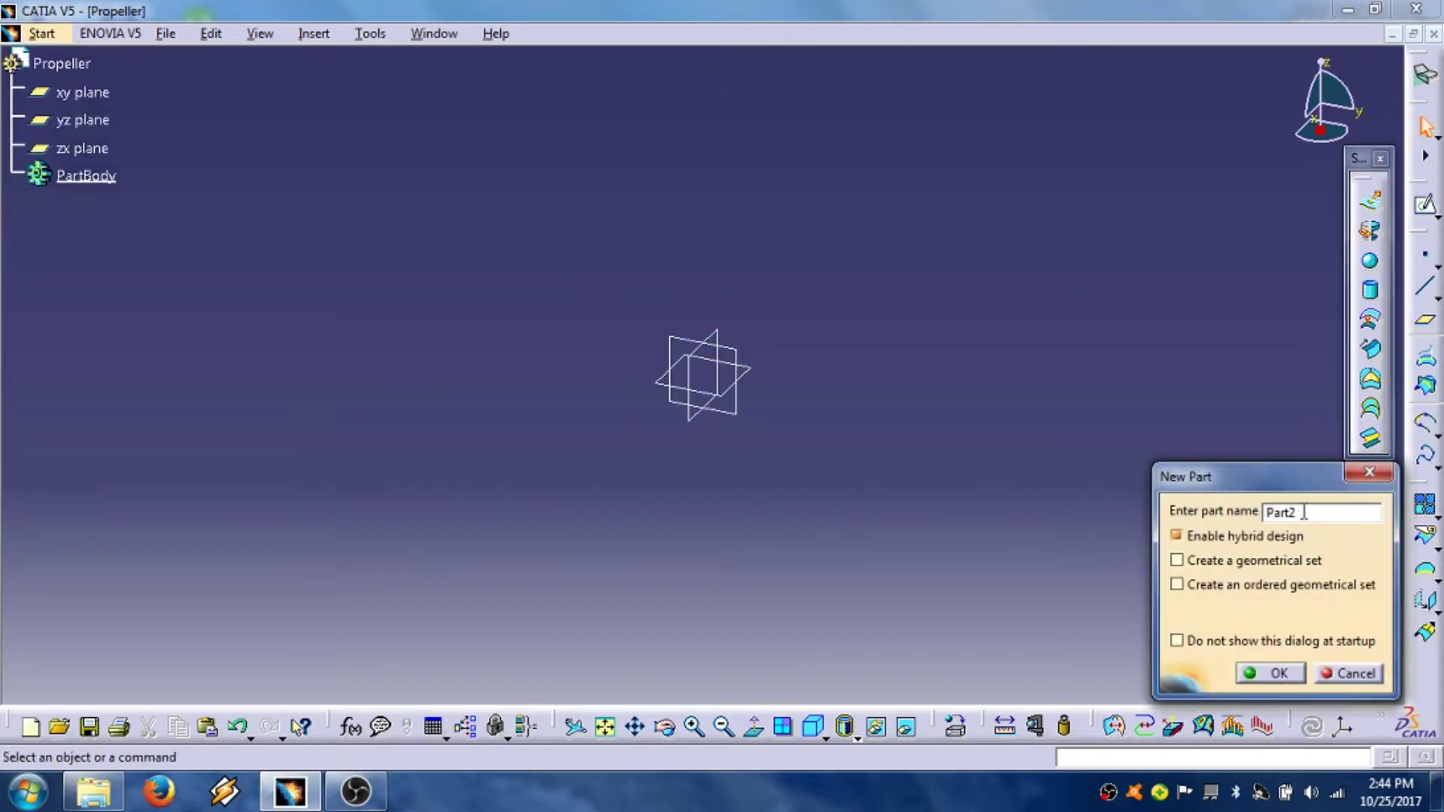
drag(1304, 512, 1228, 517)
text(Propeller)
click(1271, 673)
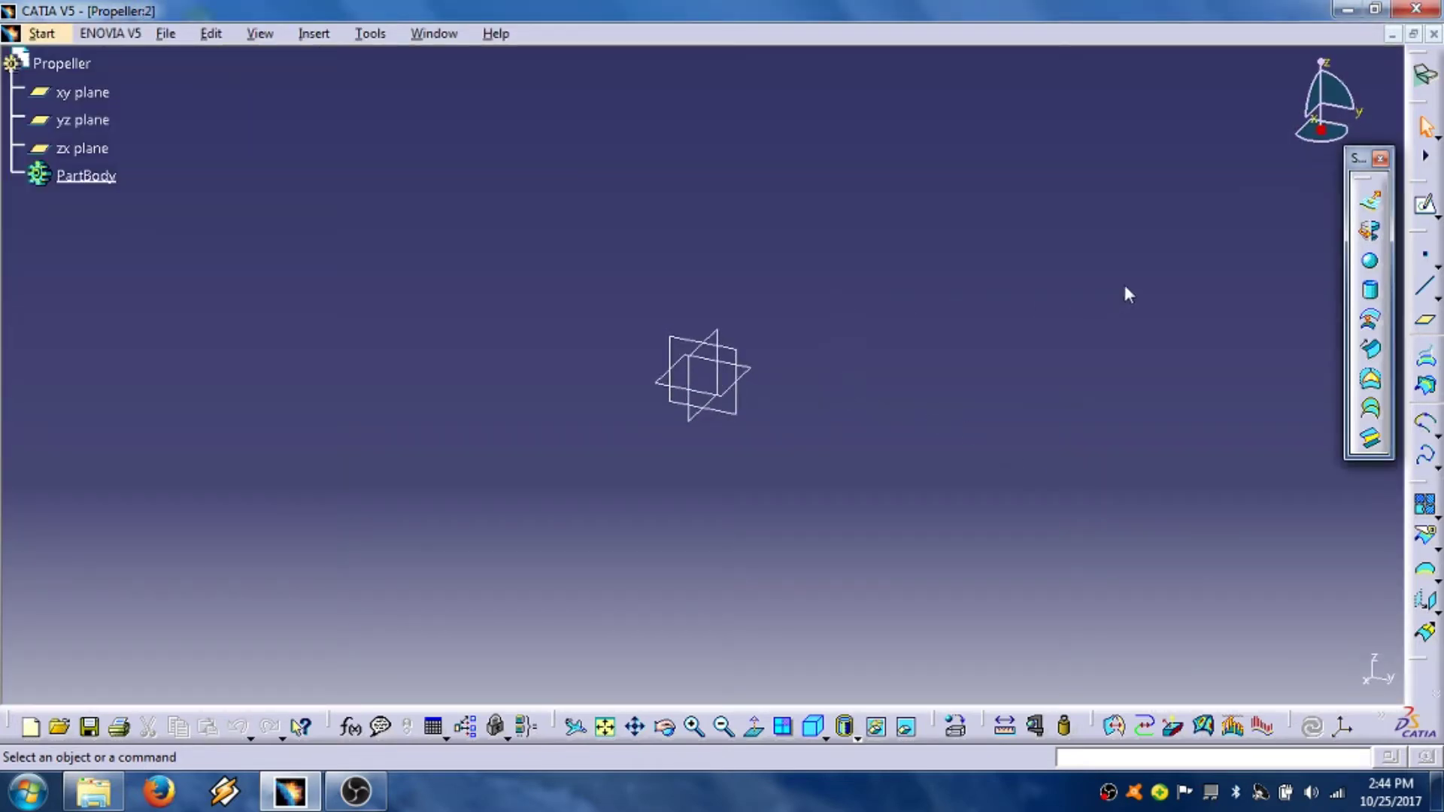
Step: Create a coordinate point at X 0, Y 0, Z 0 mm
click(1429, 259)
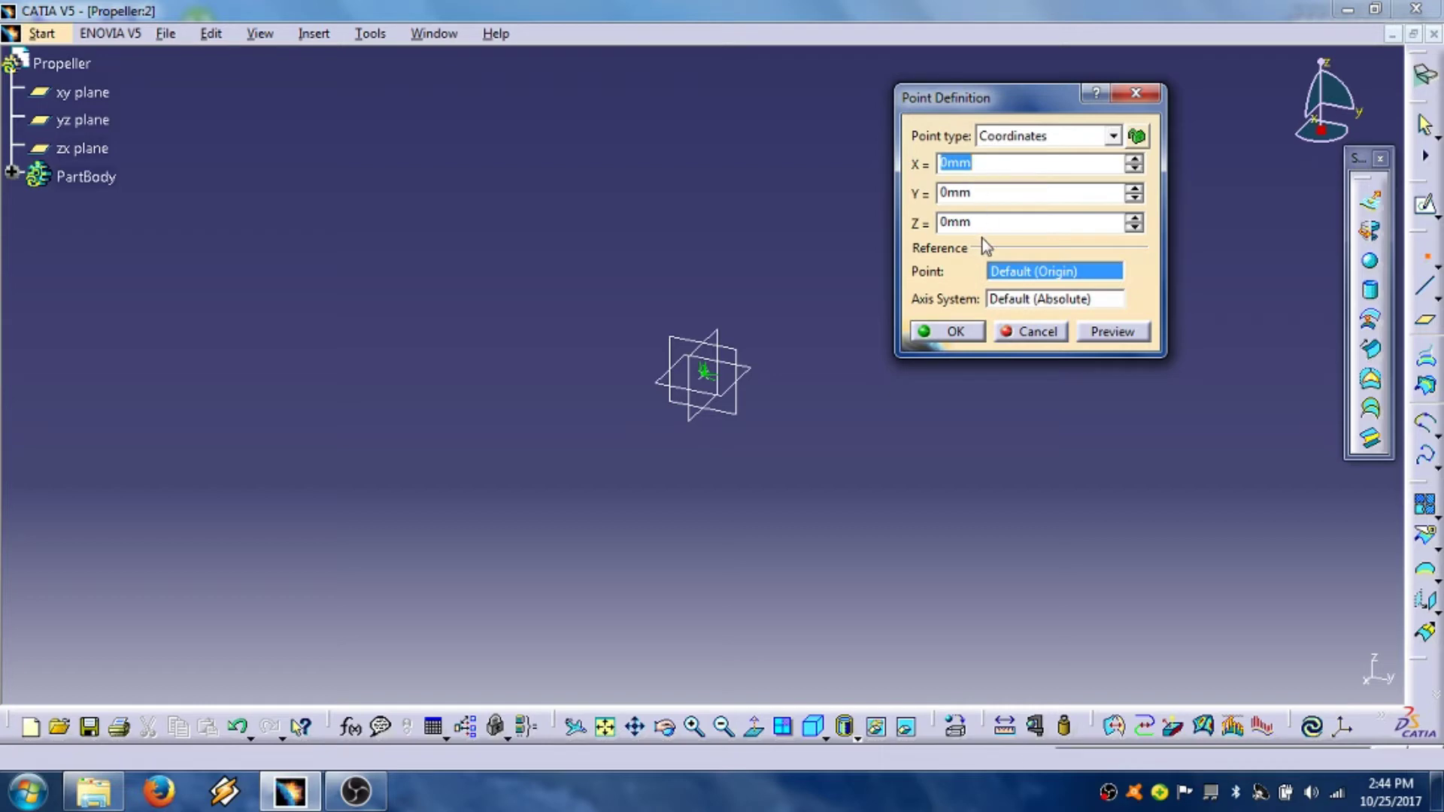
click(954, 332)
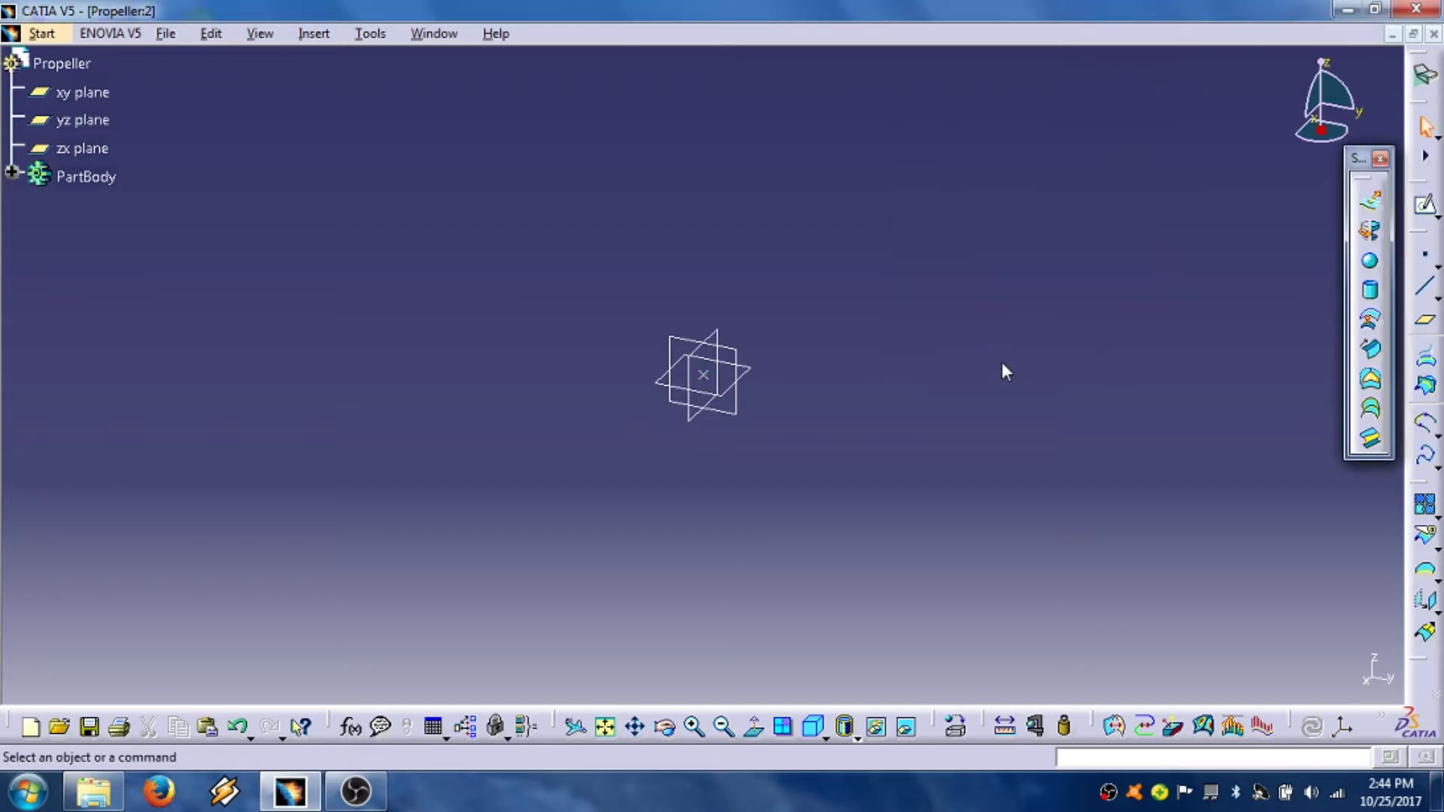
middle_drag(967, 386, 803, 400)
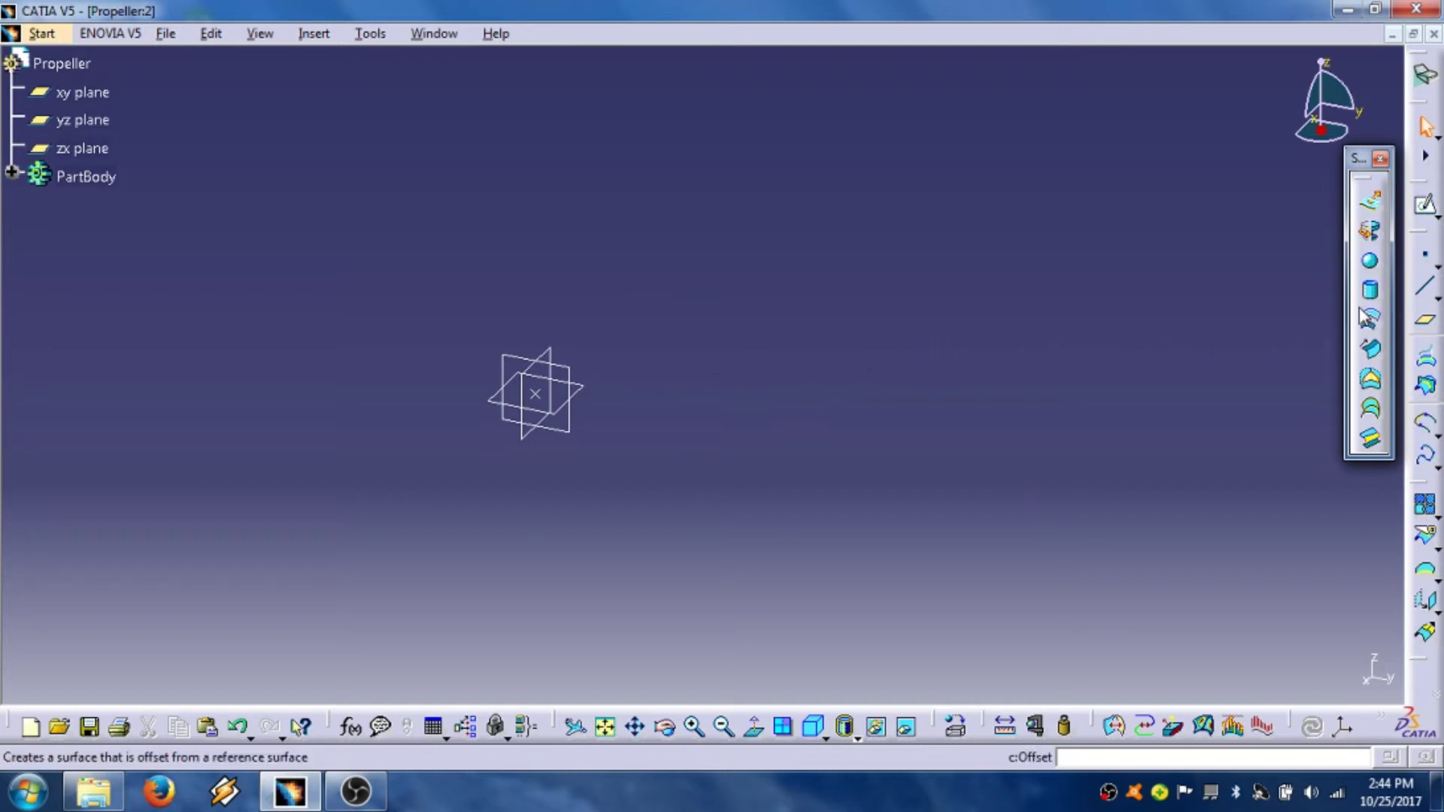
Step: Draw a Point-Direction line from Point.1 along the Y axis, 200 mm long
click(1422, 293)
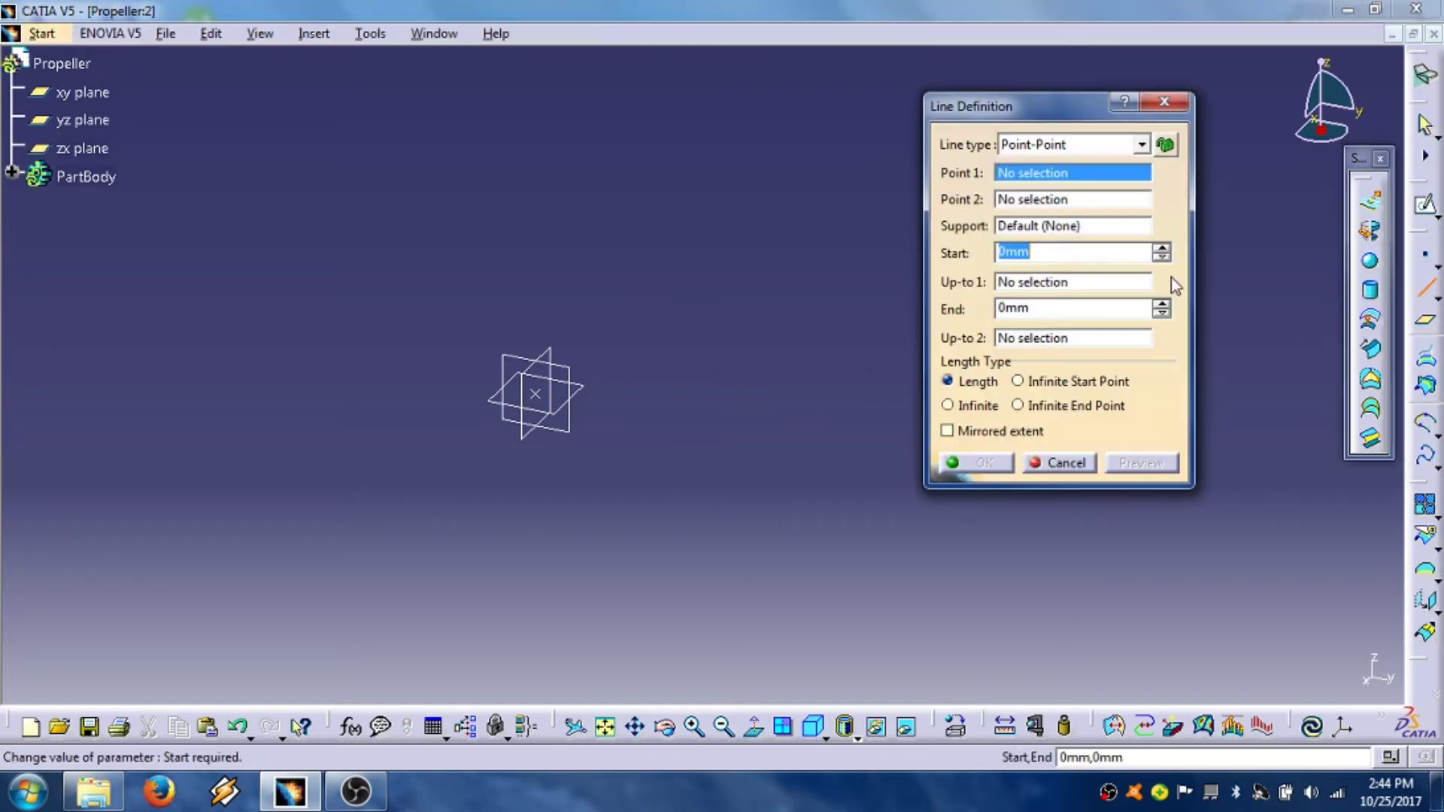
click(1141, 145)
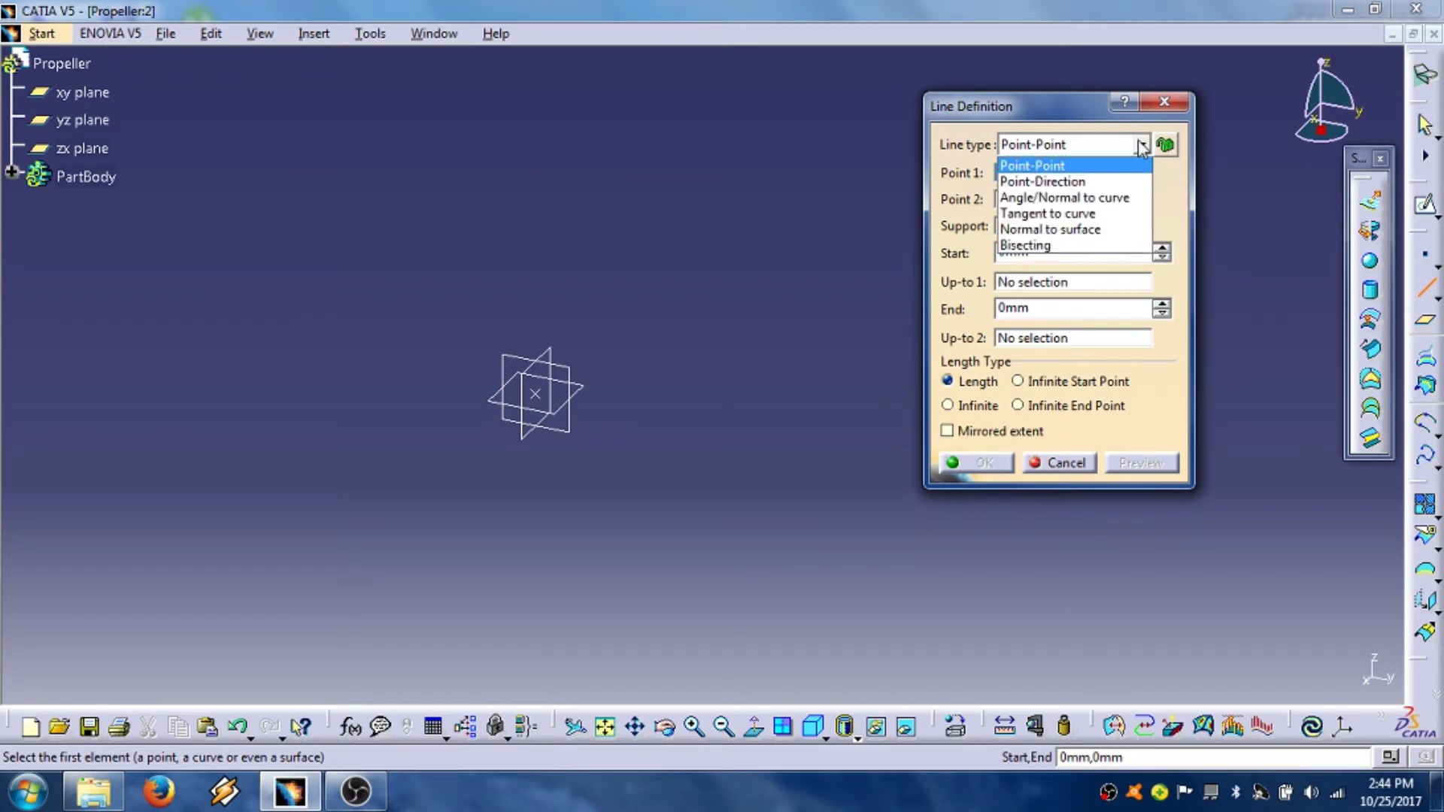
click(1103, 183)
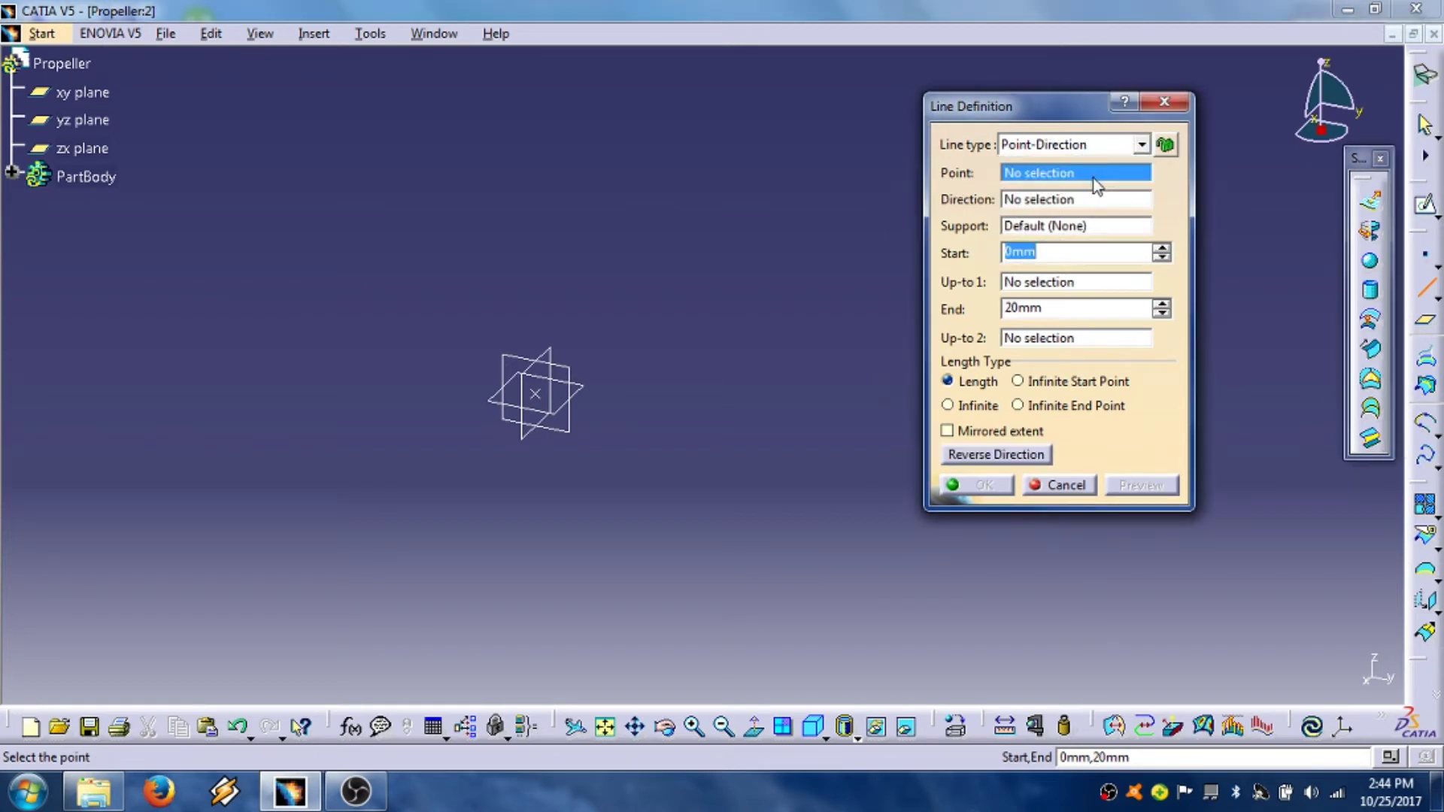
click(1072, 175)
click(549, 403)
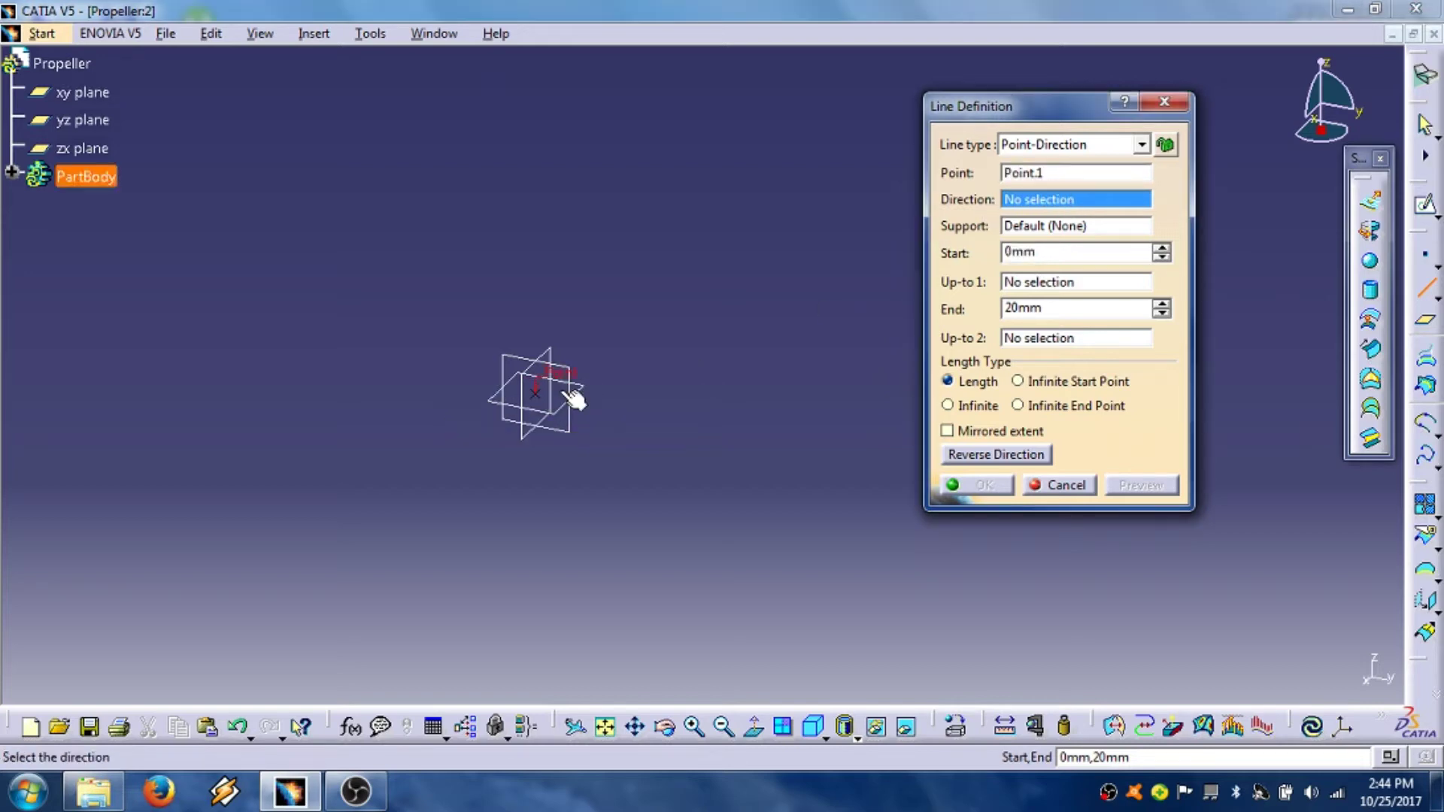
right_click(1055, 203)
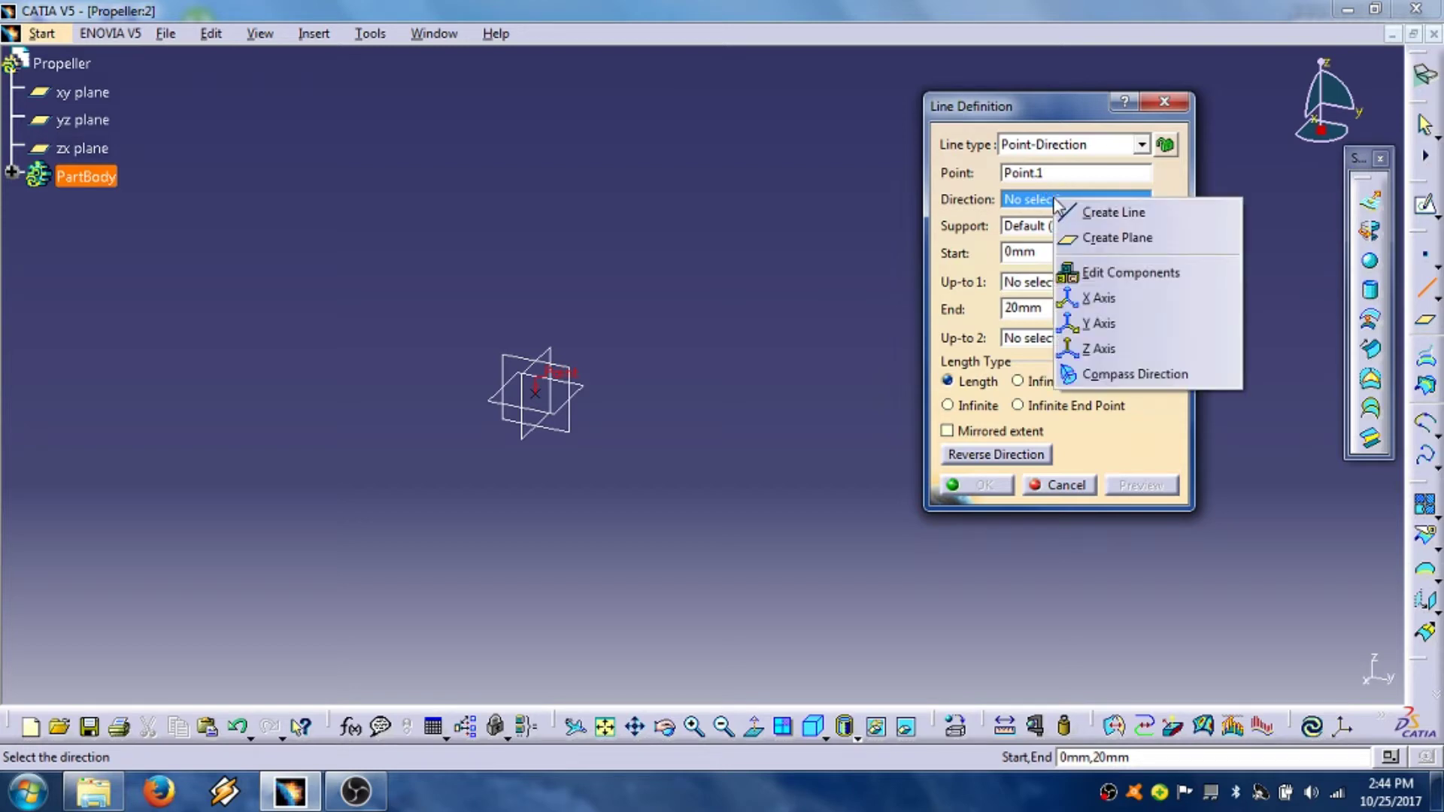
click(1098, 323)
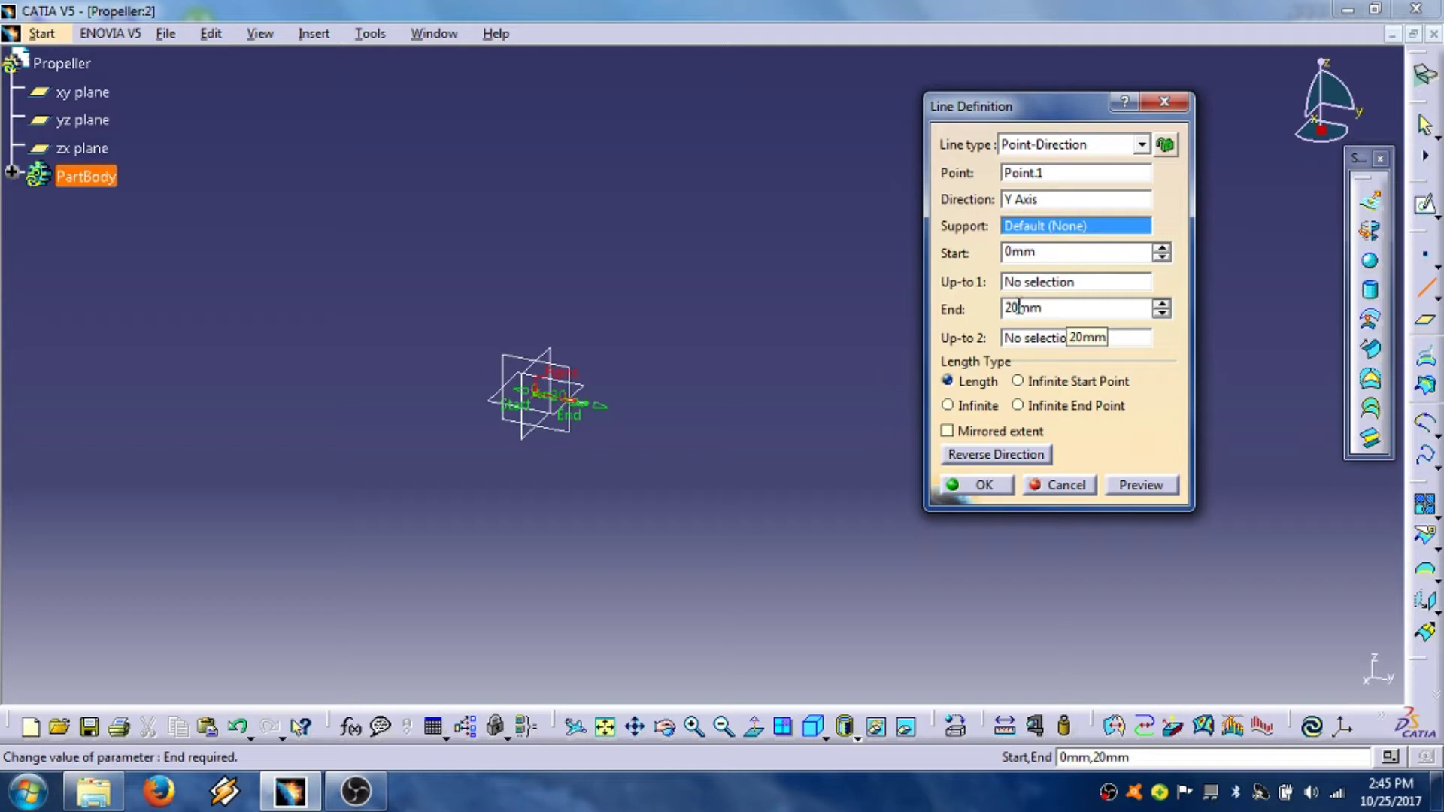
text(0)
key(Return)
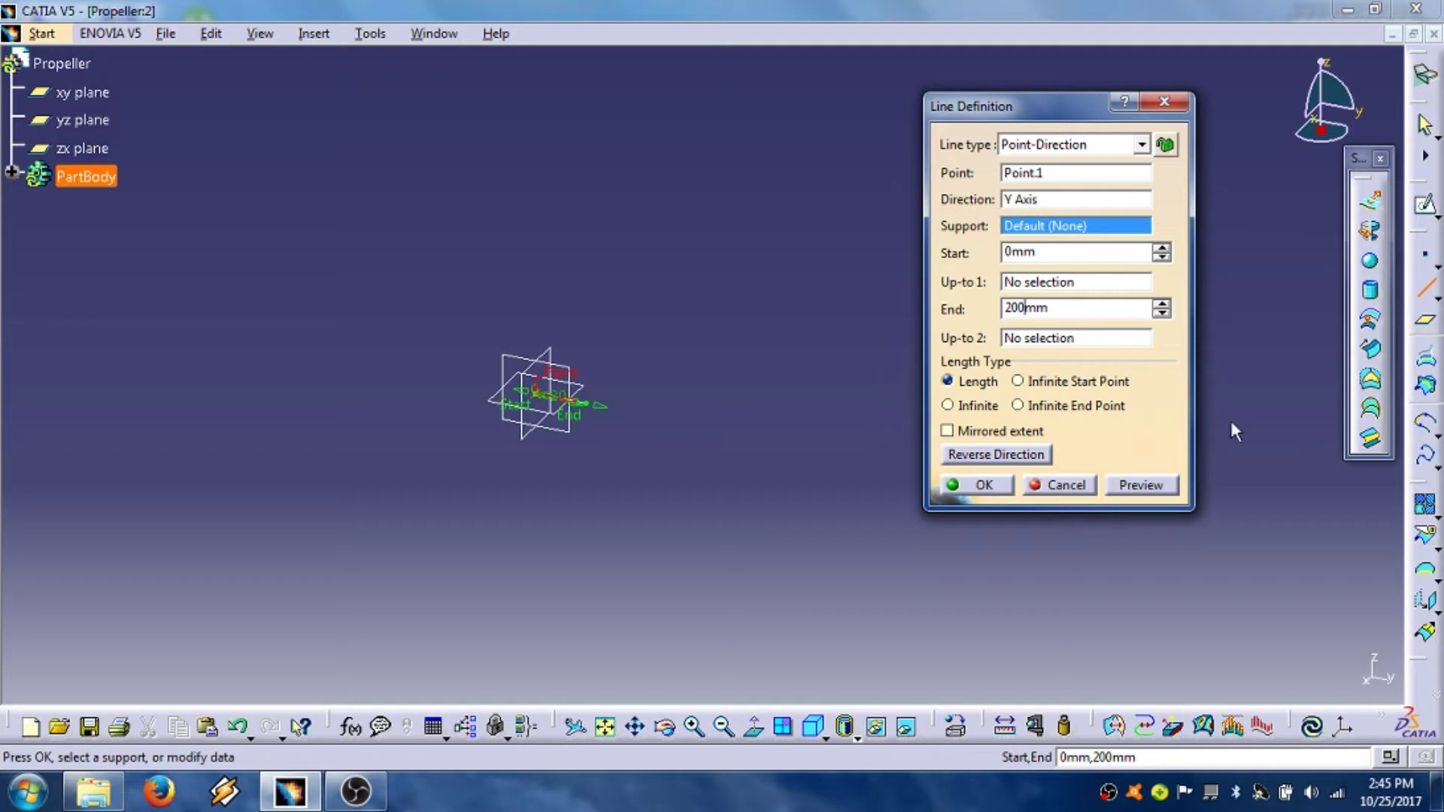
click(966, 487)
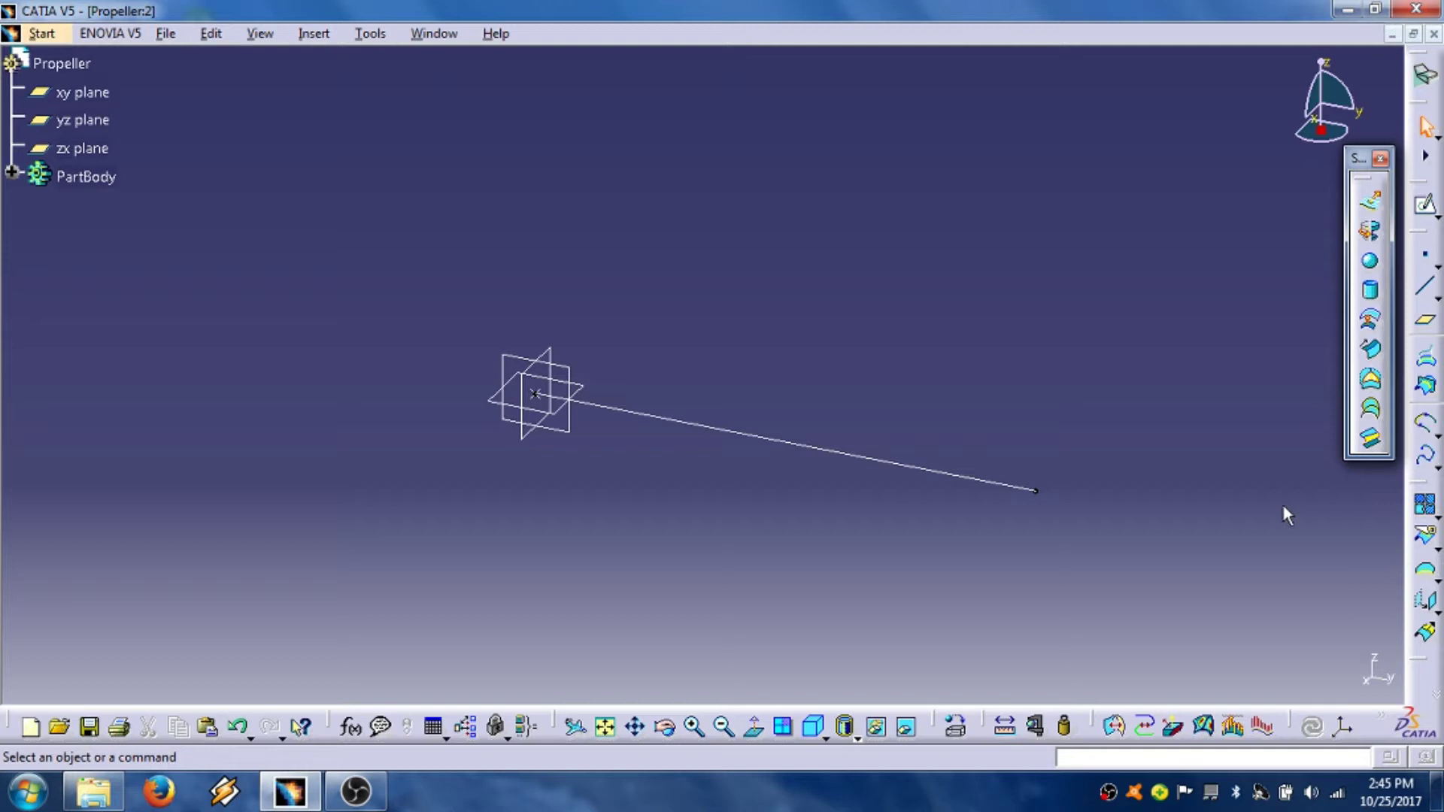
Step: Translate Line.1 by 10 mm along the Z axis
click(1427, 606)
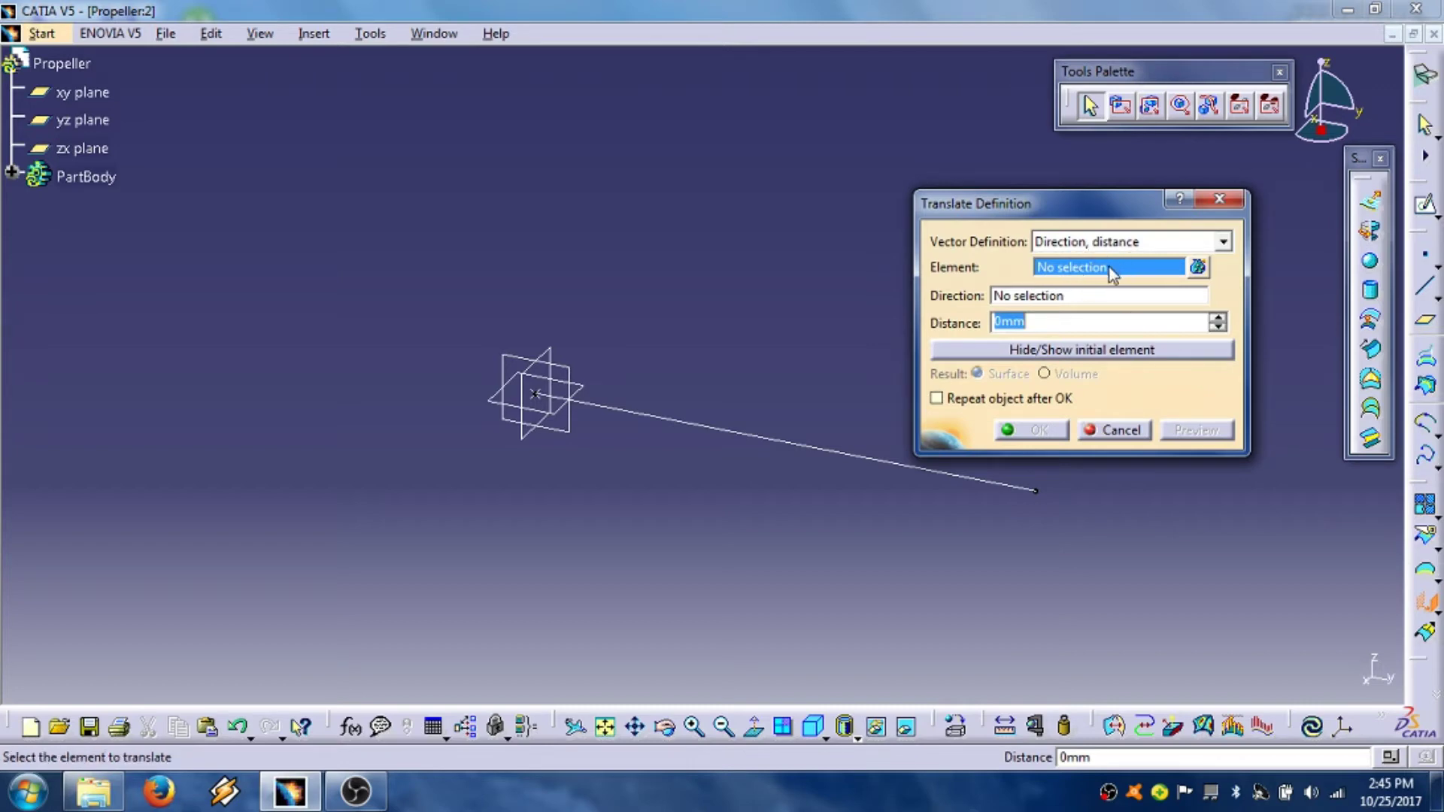
click(688, 427)
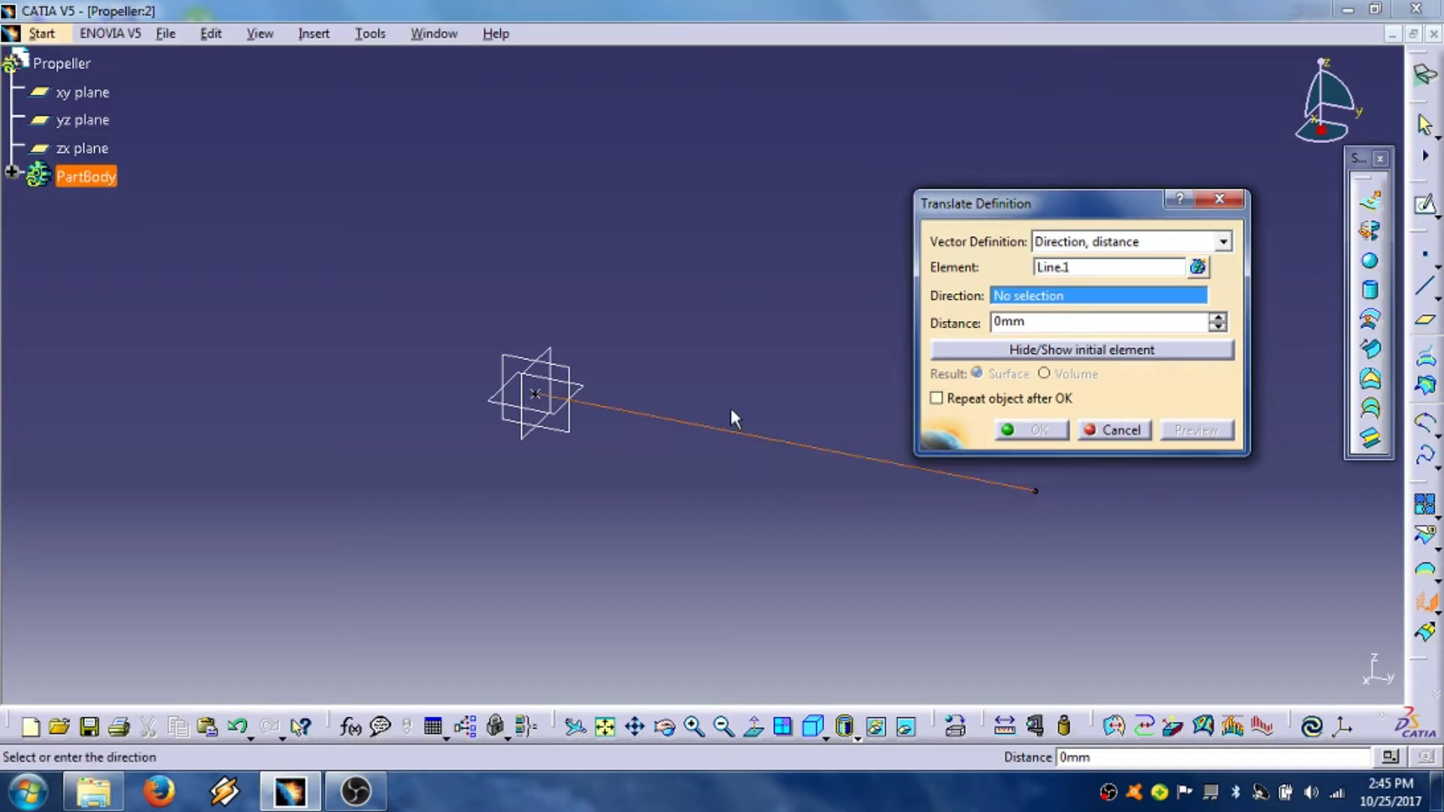
click(995, 322)
text(1)
click(1055, 296)
right_click(1058, 298)
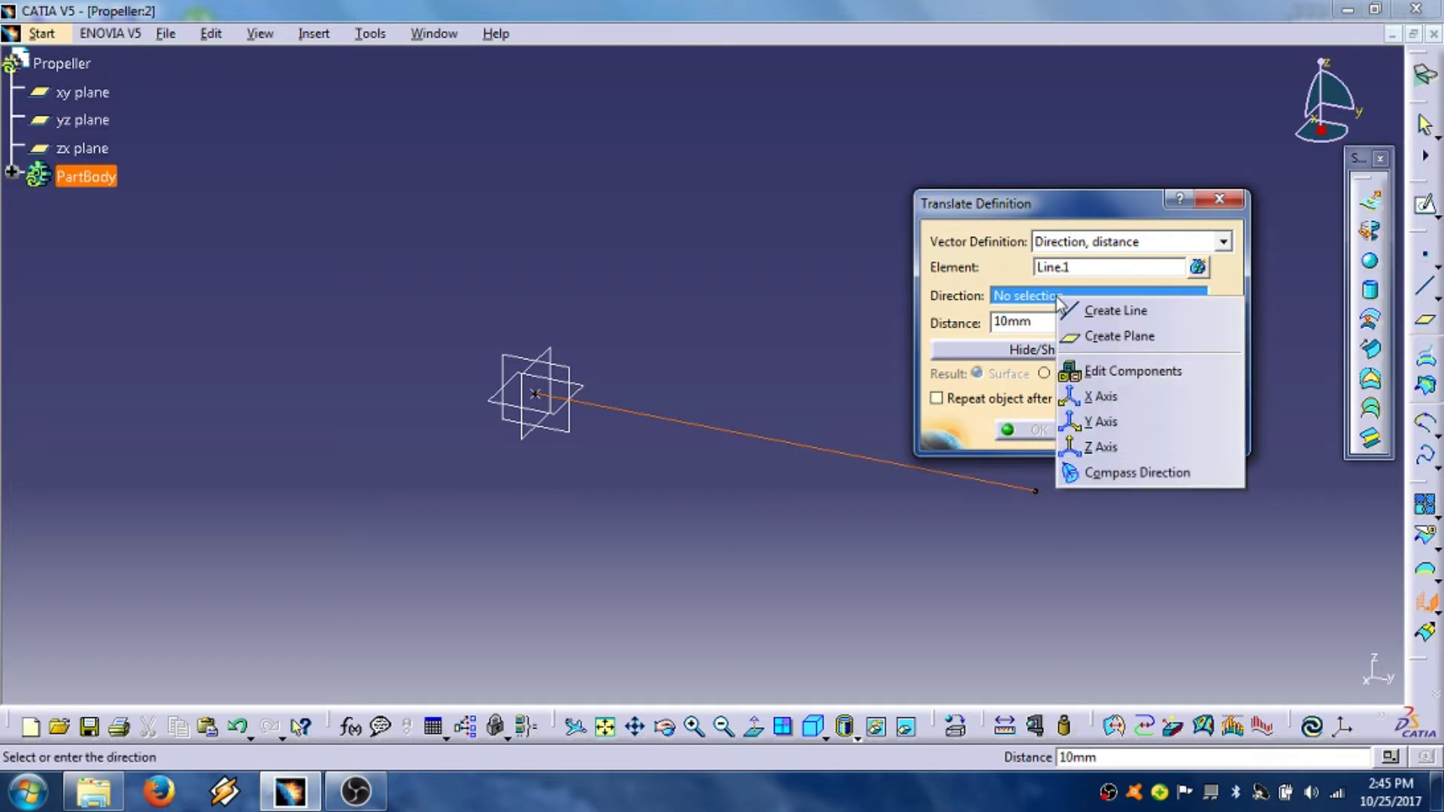
click(1103, 447)
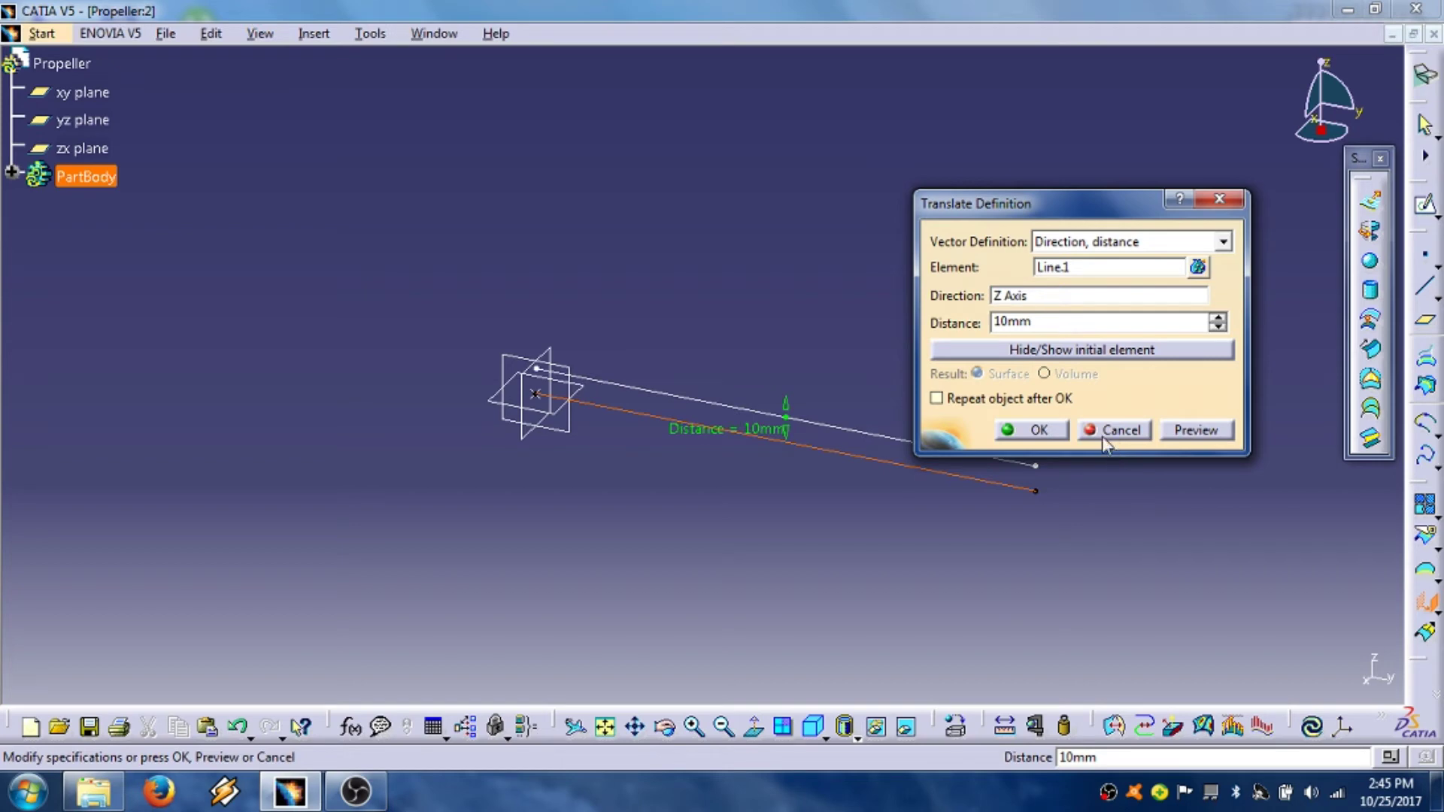
click(1050, 432)
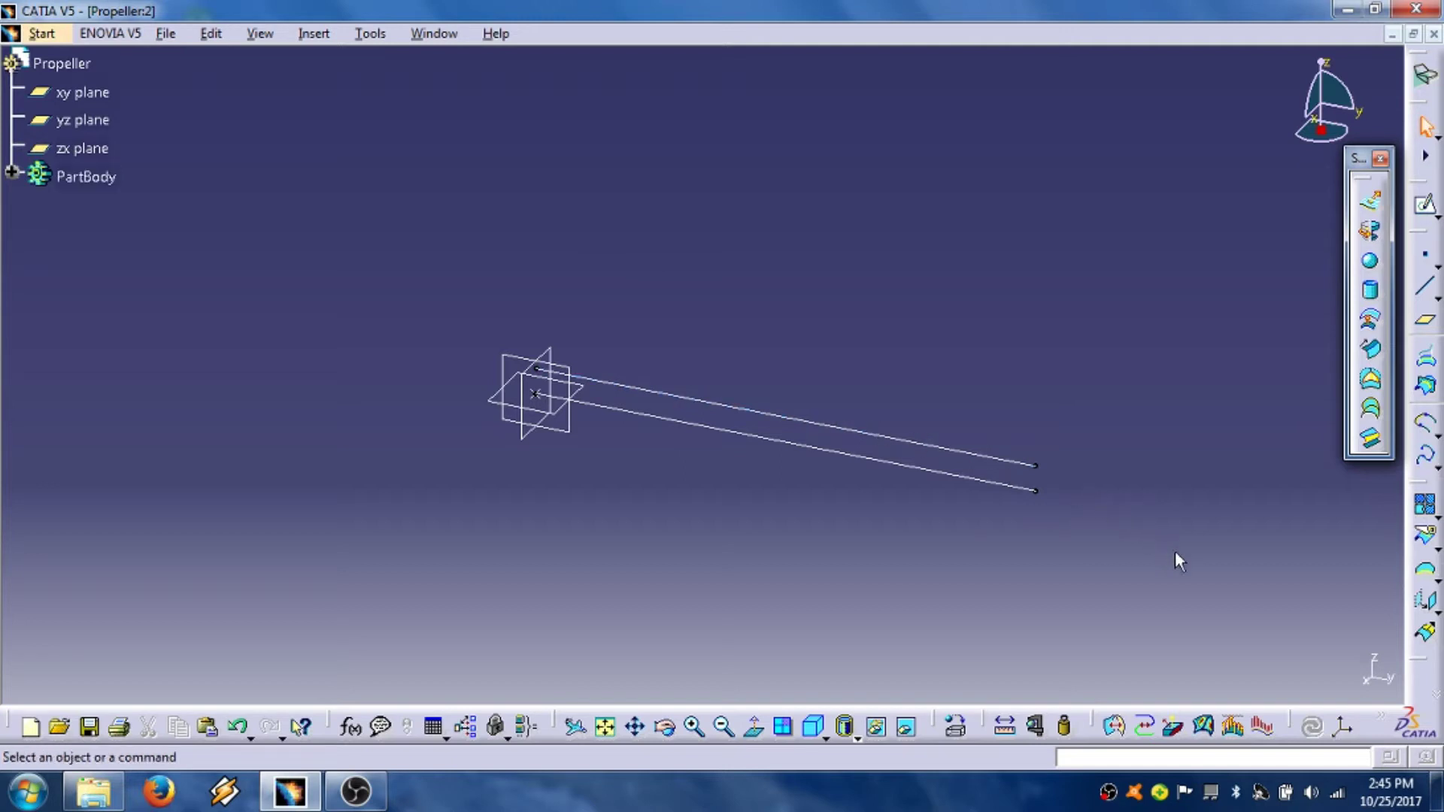
Step: Rotate Translate.1 by 8° about the Z axis
click(1436, 613)
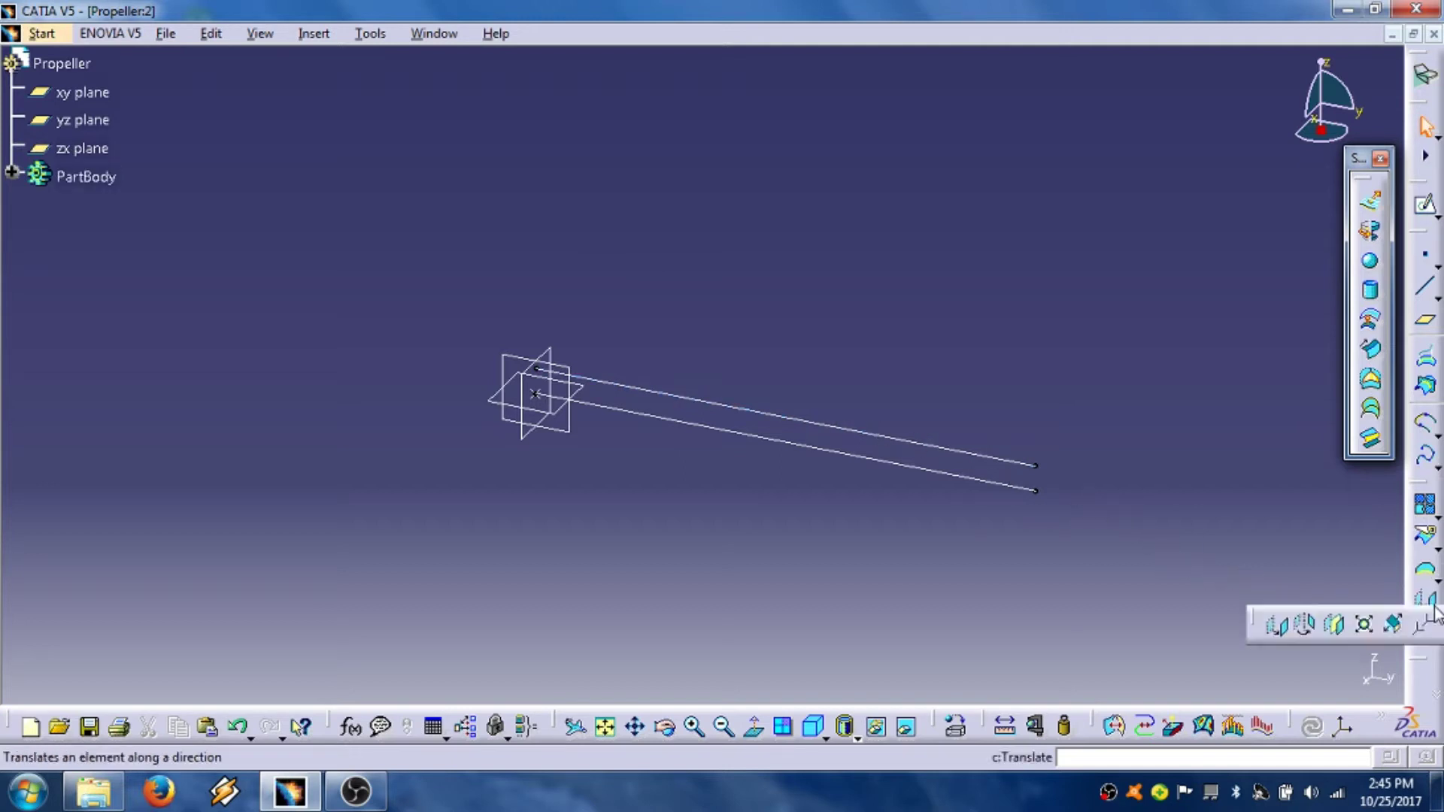
click(1309, 634)
drag(1066, 214, 902, 108)
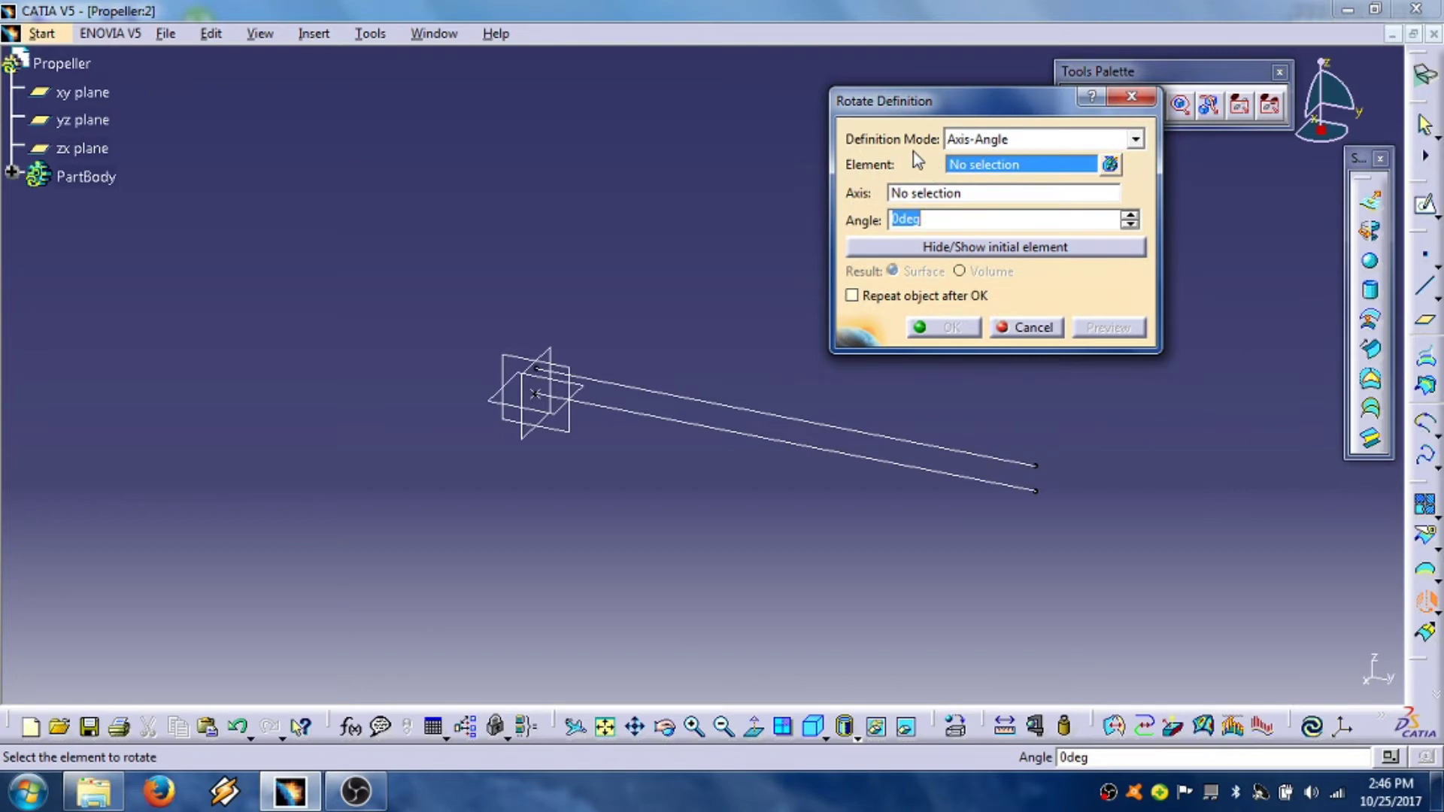
click(999, 164)
click(798, 418)
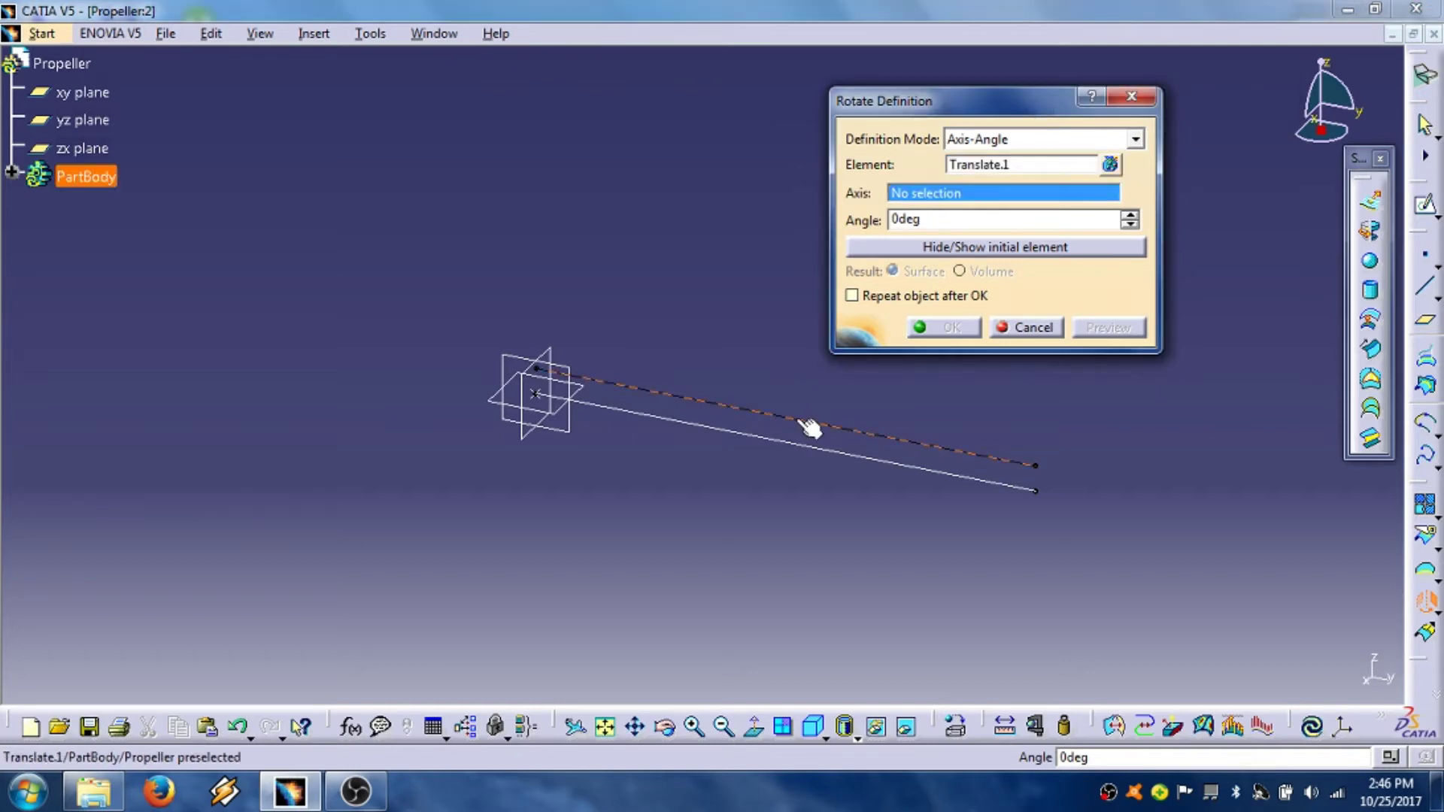
right_click(930, 200)
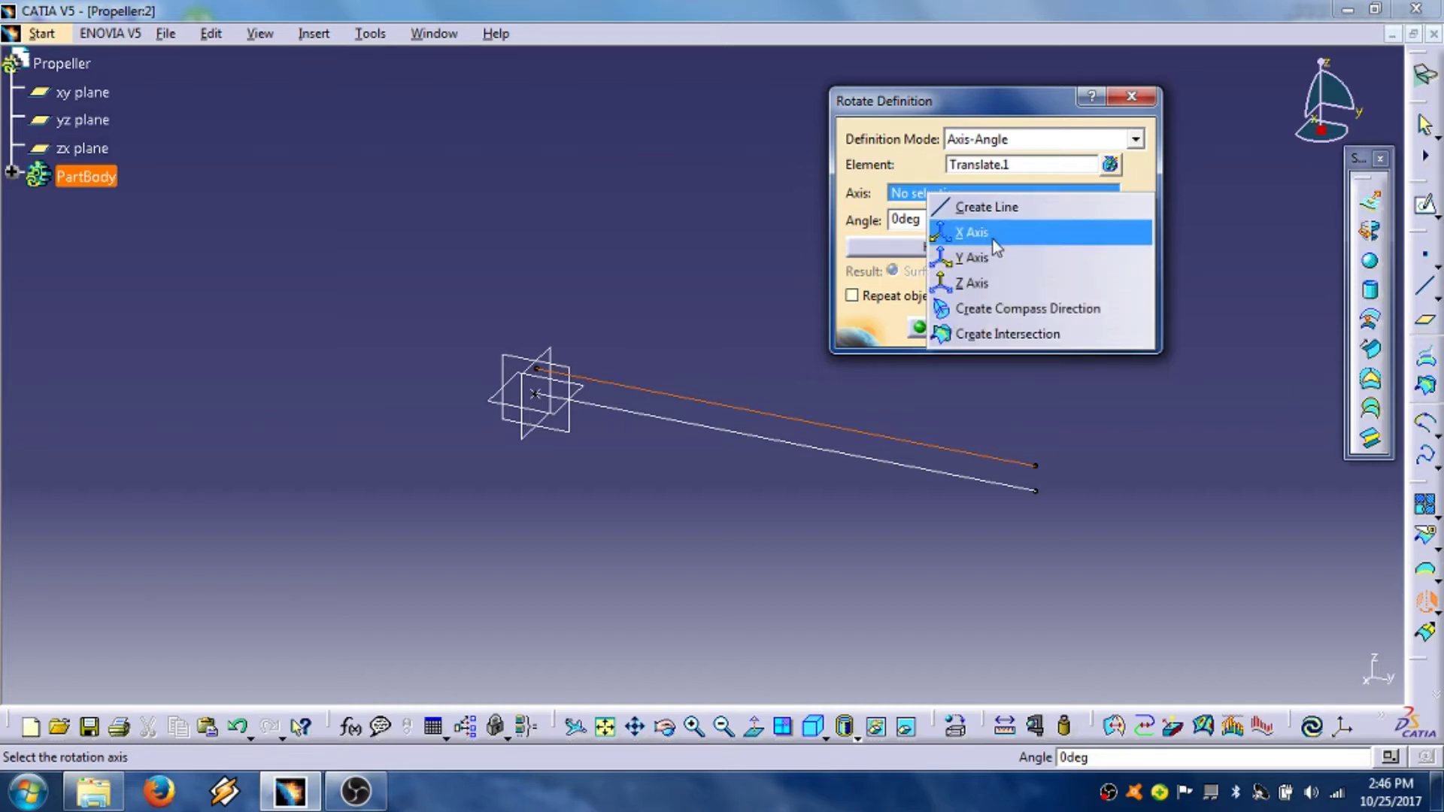
click(994, 291)
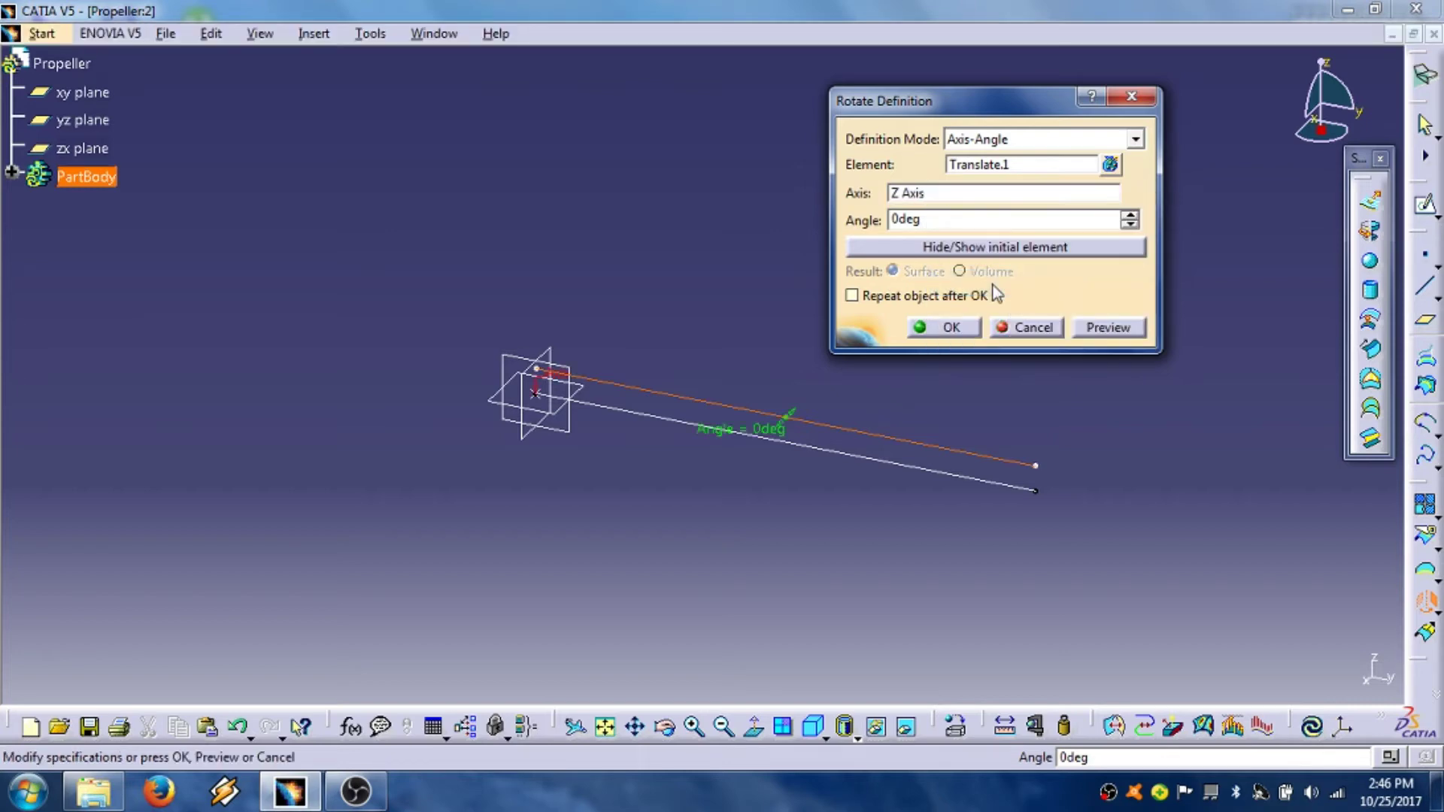
click(898, 221)
double_click(897, 221)
text(8)
click(1099, 329)
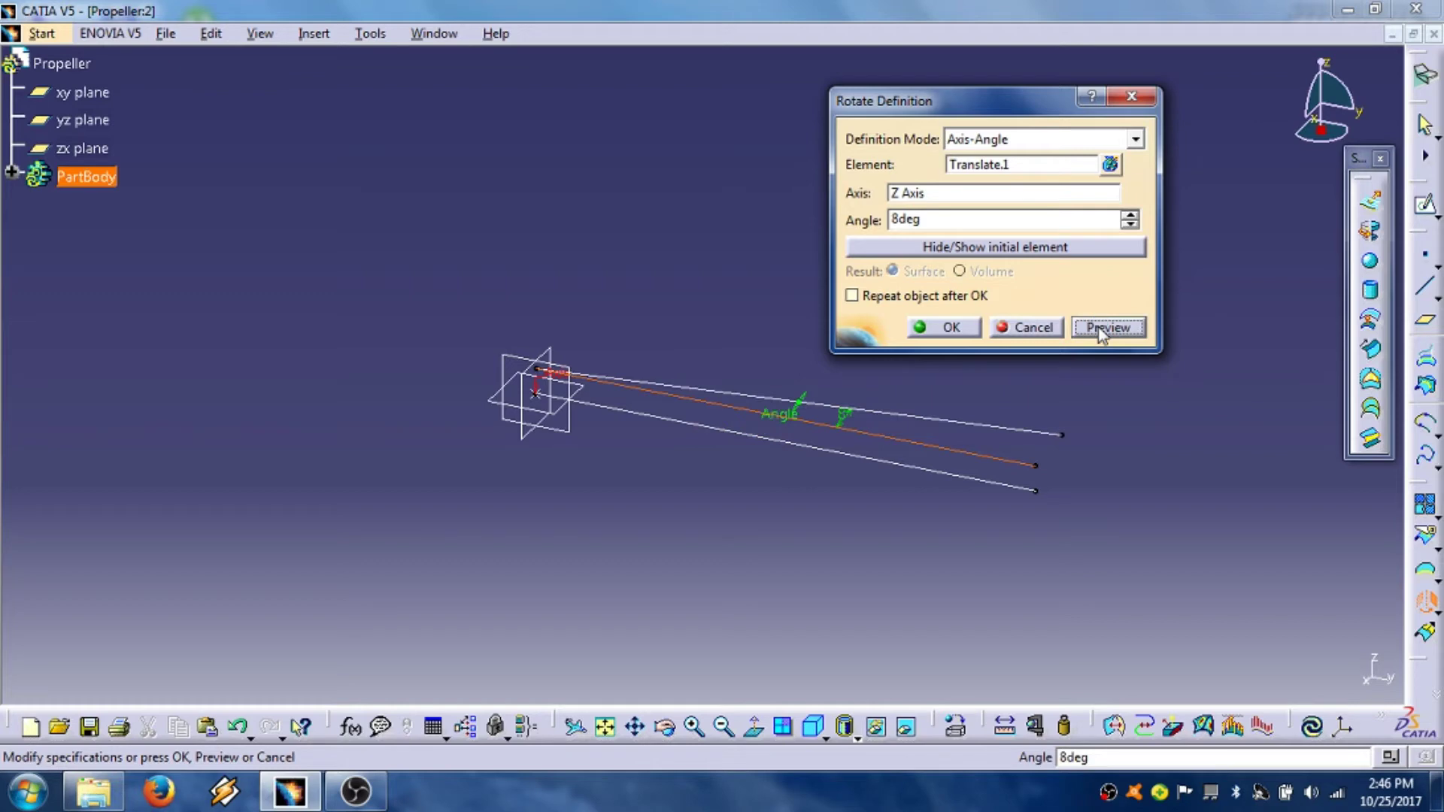
click(961, 328)
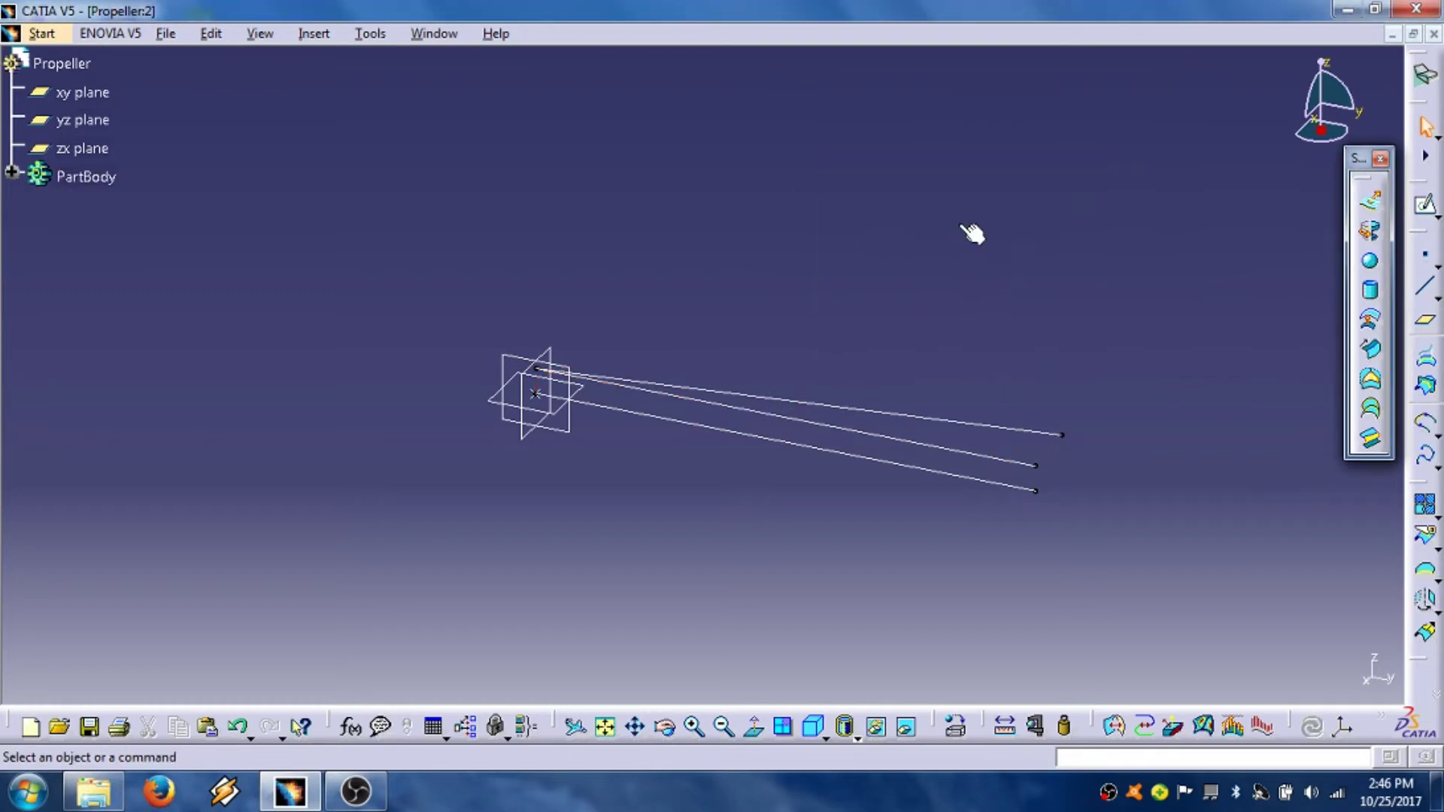
Step: Hide the middle line, Translate.1
click(920, 451)
middle_drag(1031, 329, 763, 485)
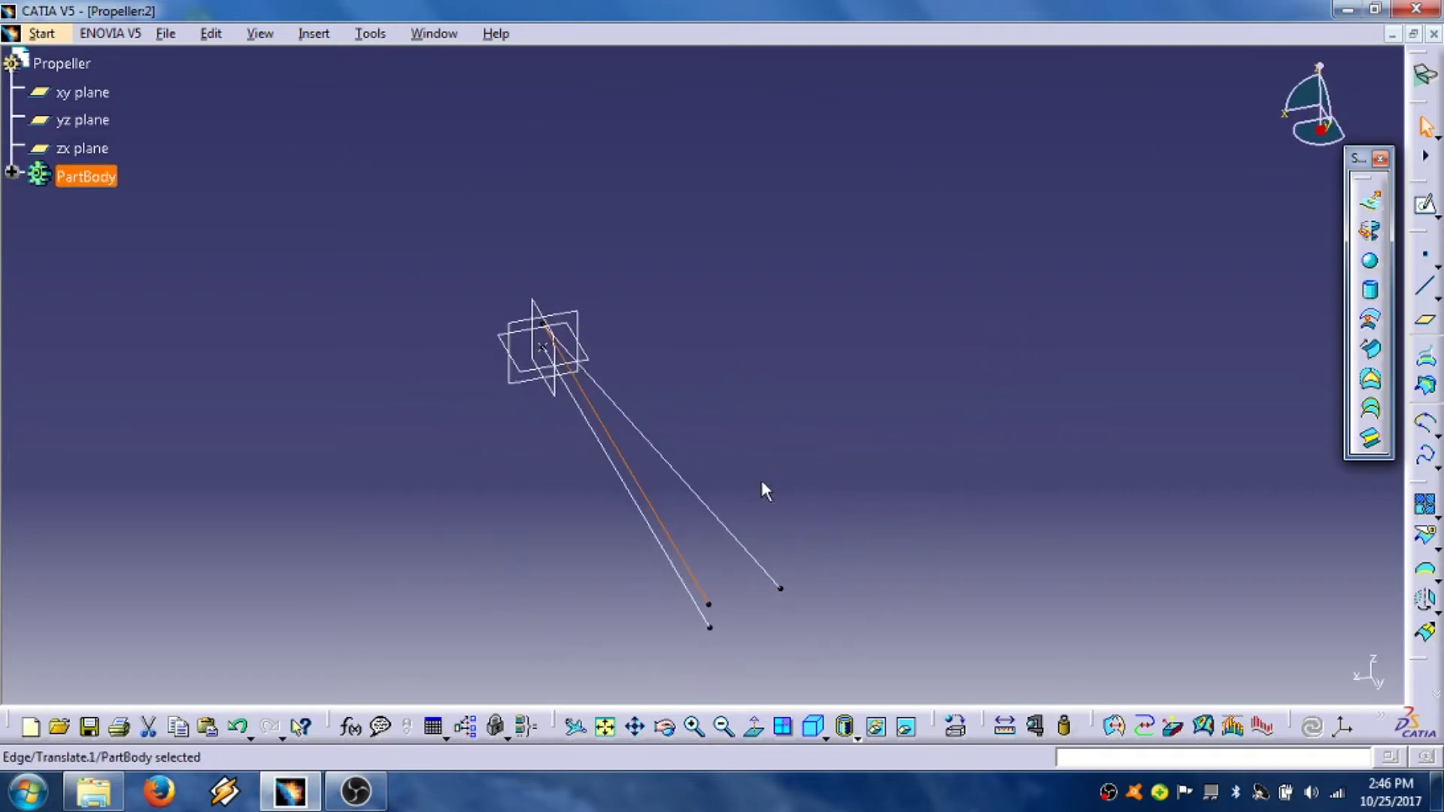
right_click(619, 446)
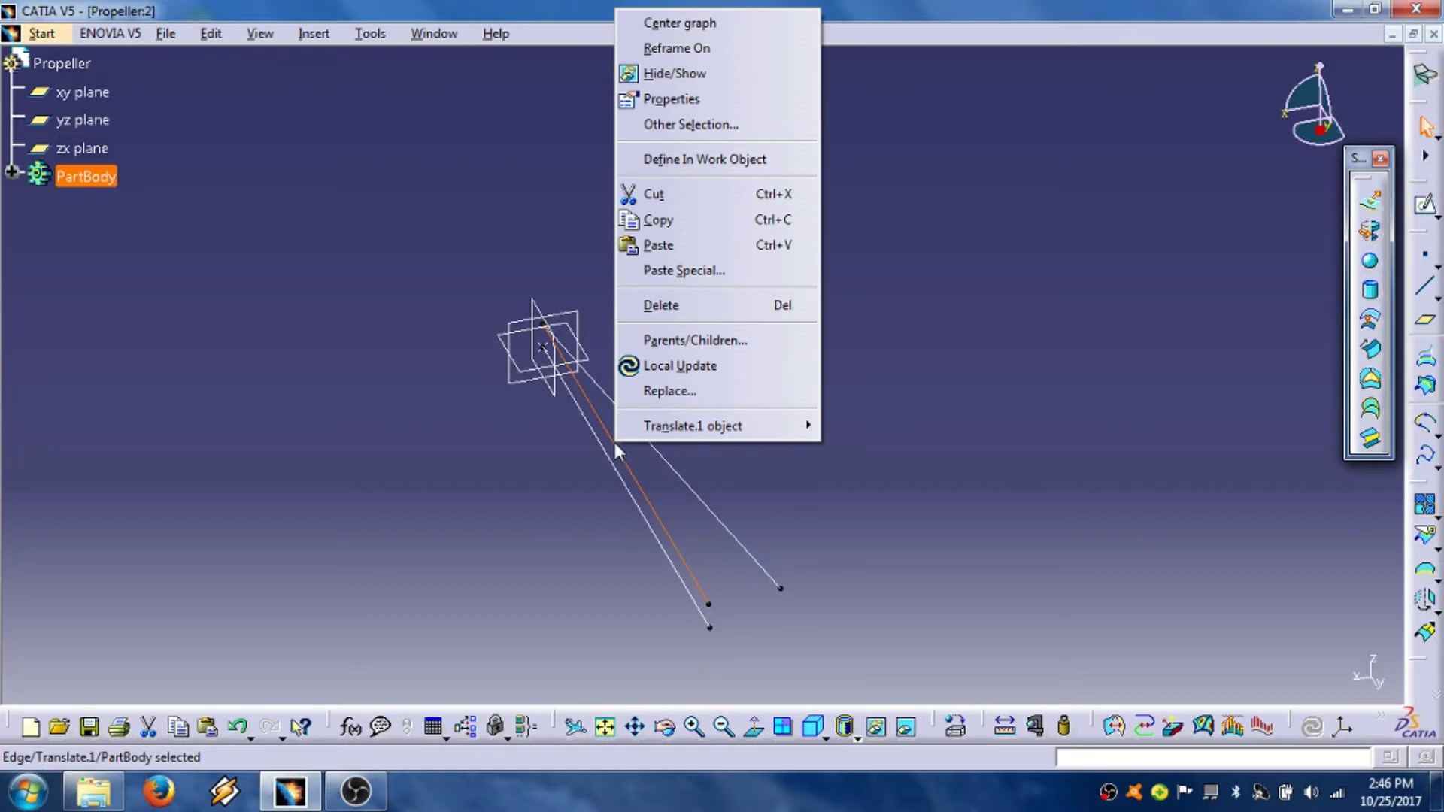
click(679, 76)
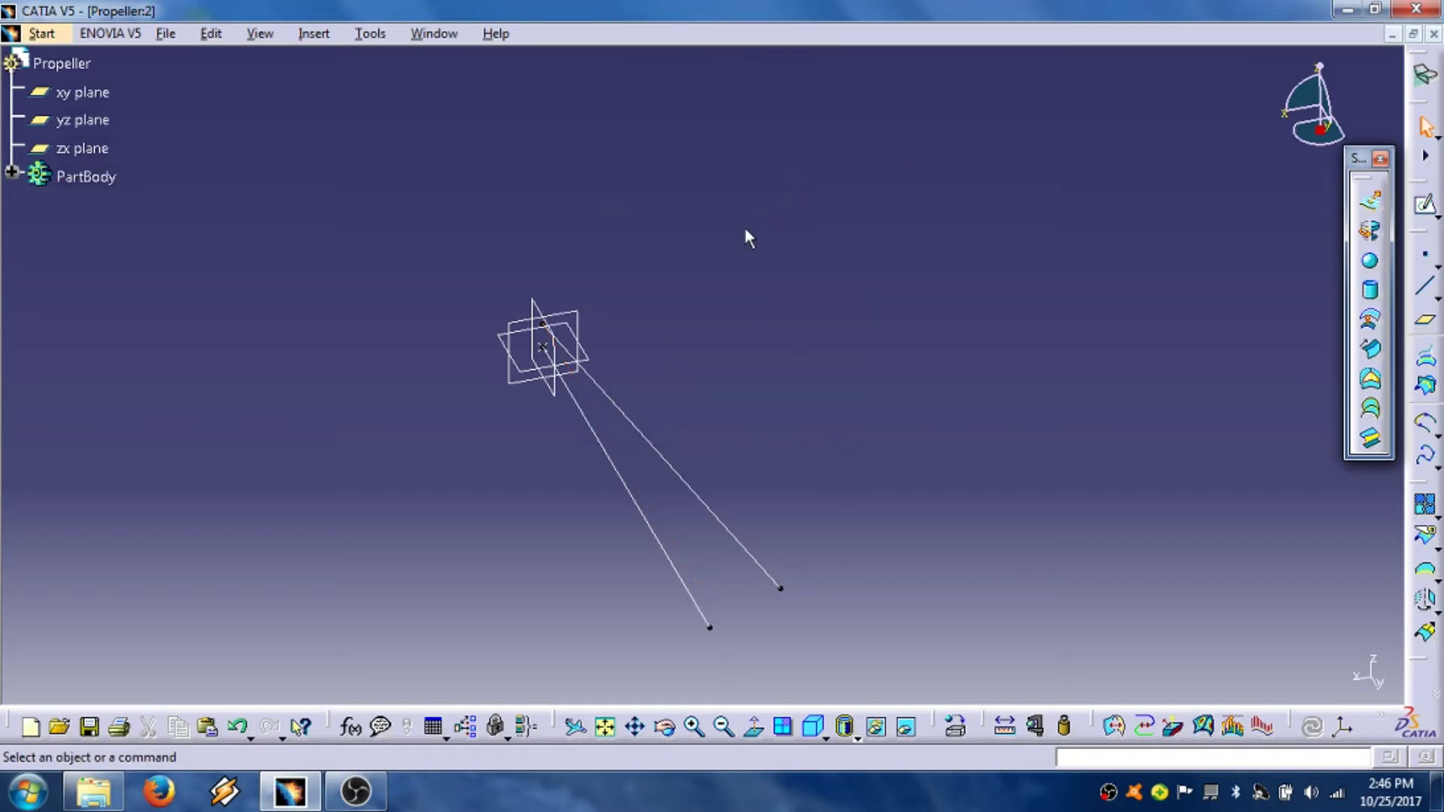
middle_drag(558, 454, 864, 282)
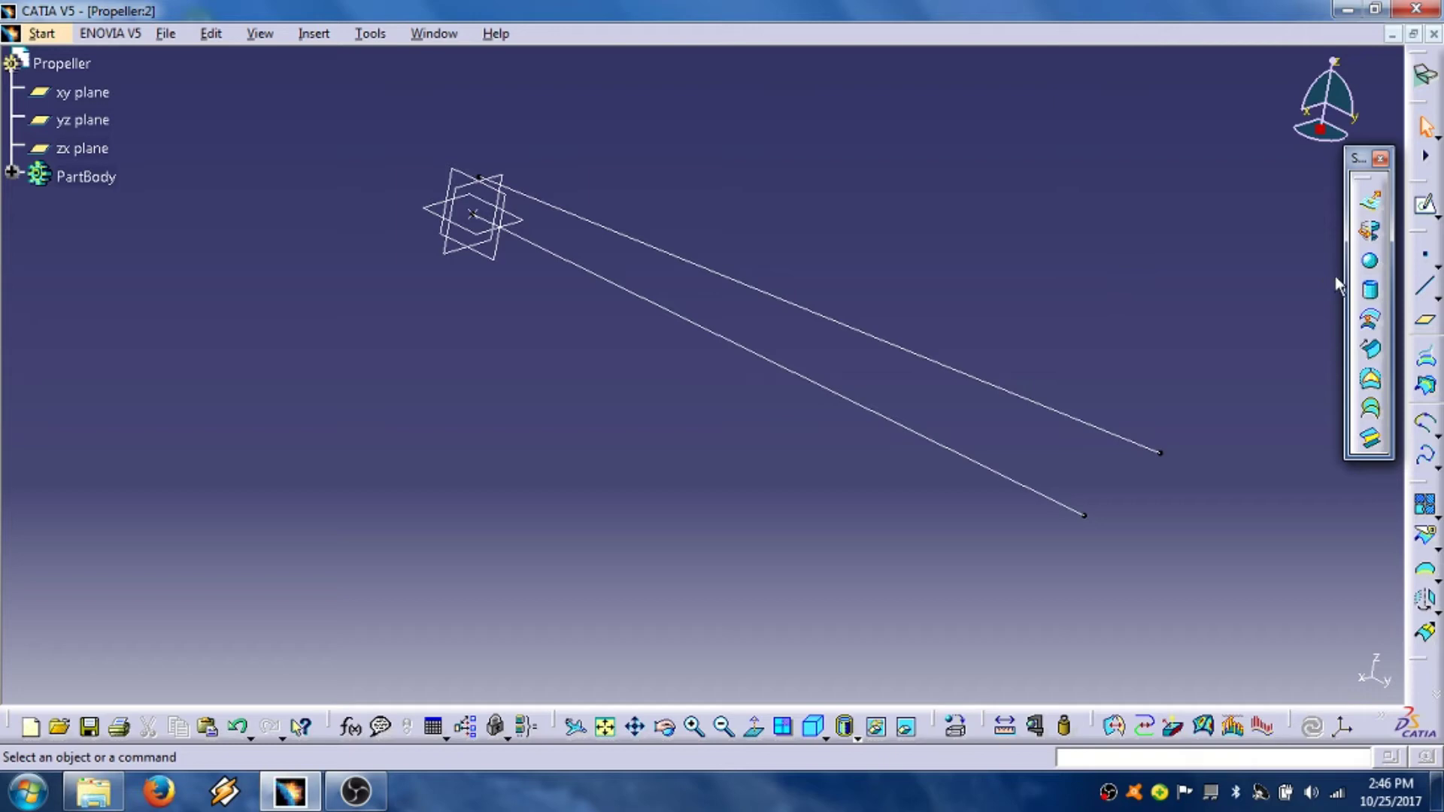
Step: Draw a Point-Point line from Point.1 to the near vertex of Rotate.1
click(1426, 286)
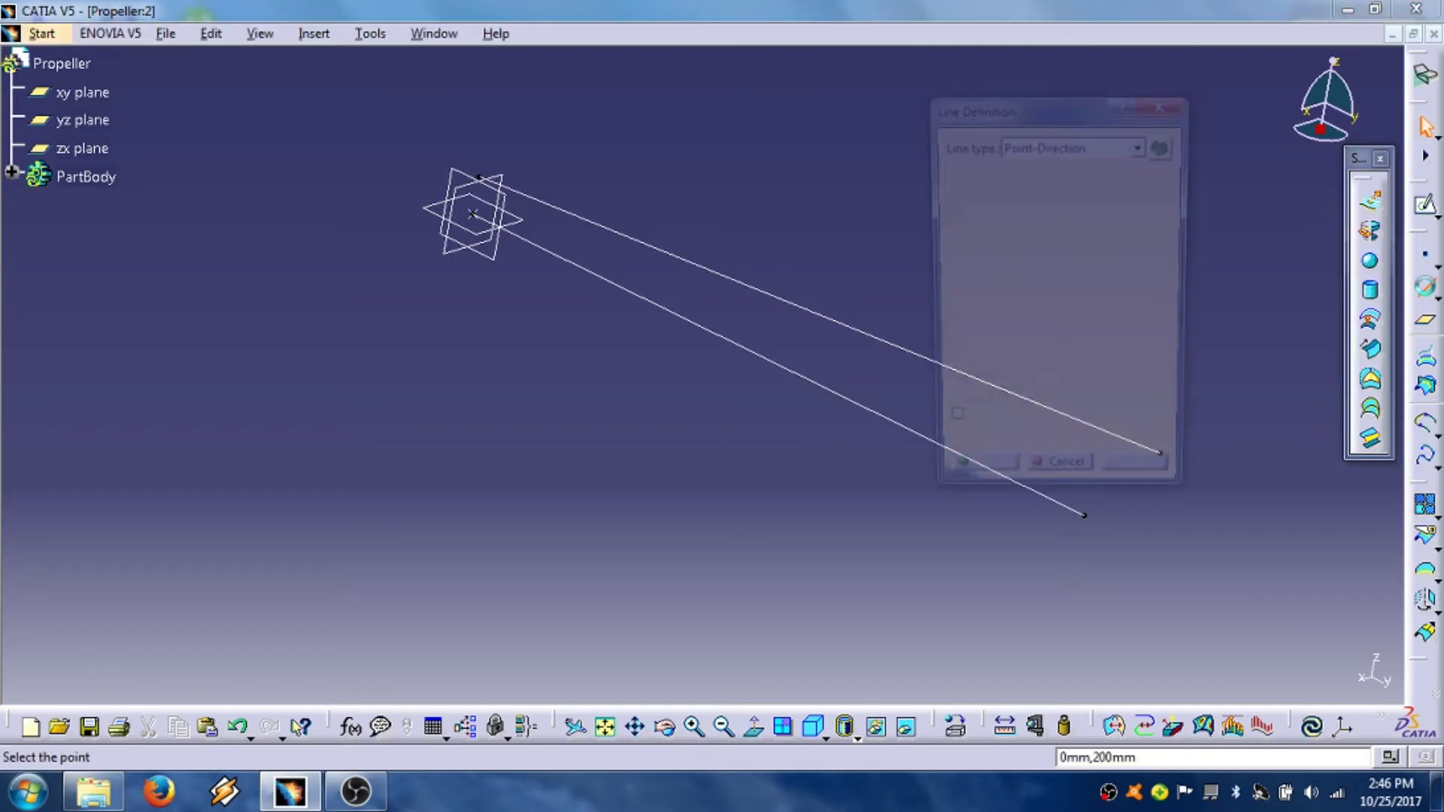
click(1143, 145)
click(1103, 172)
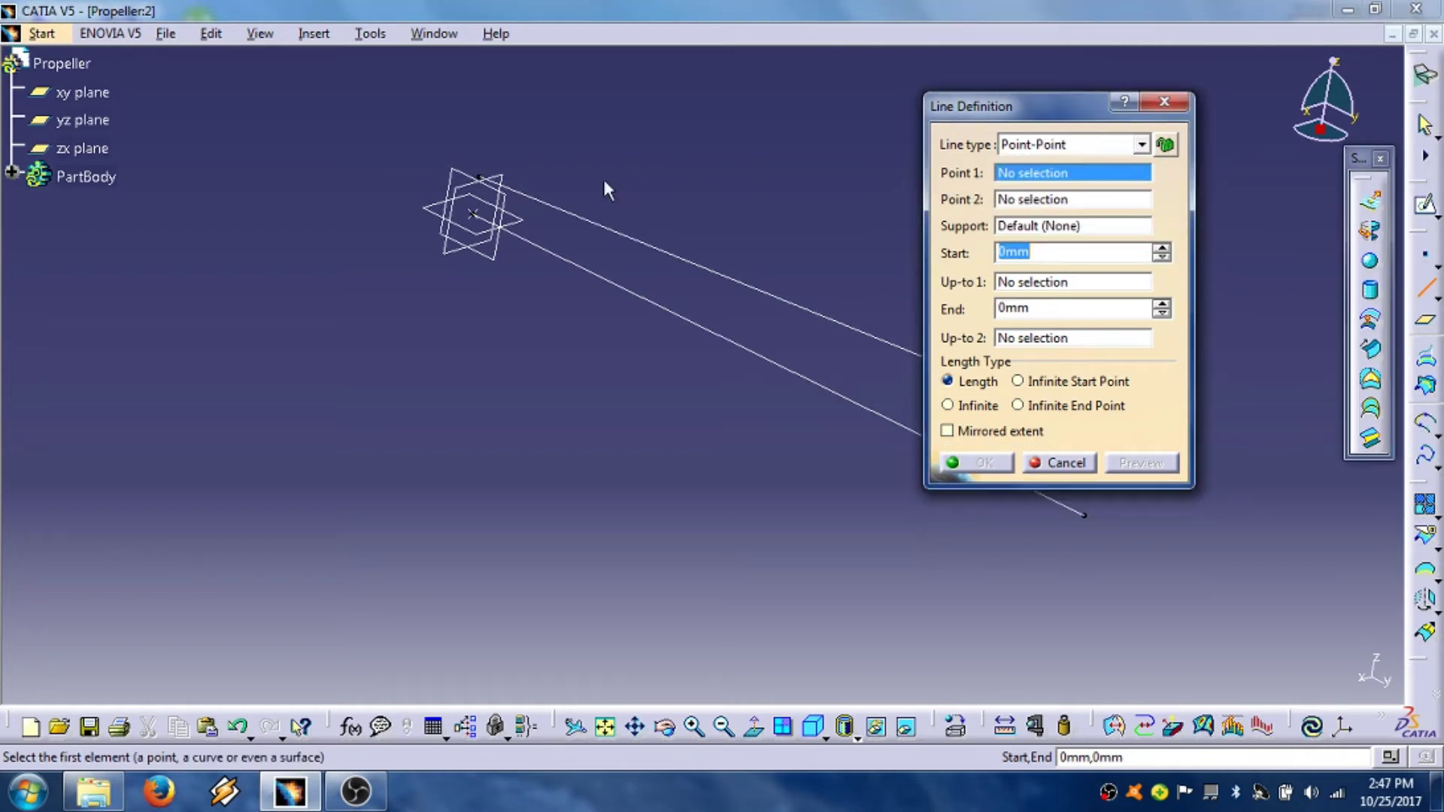
mouse_move(608, 189)
middle_down()
mouse_move(606, 241)
mouse_move(629, 264)
mouse_move(422, 168)
mouse_move(723, 450)
middle_up()
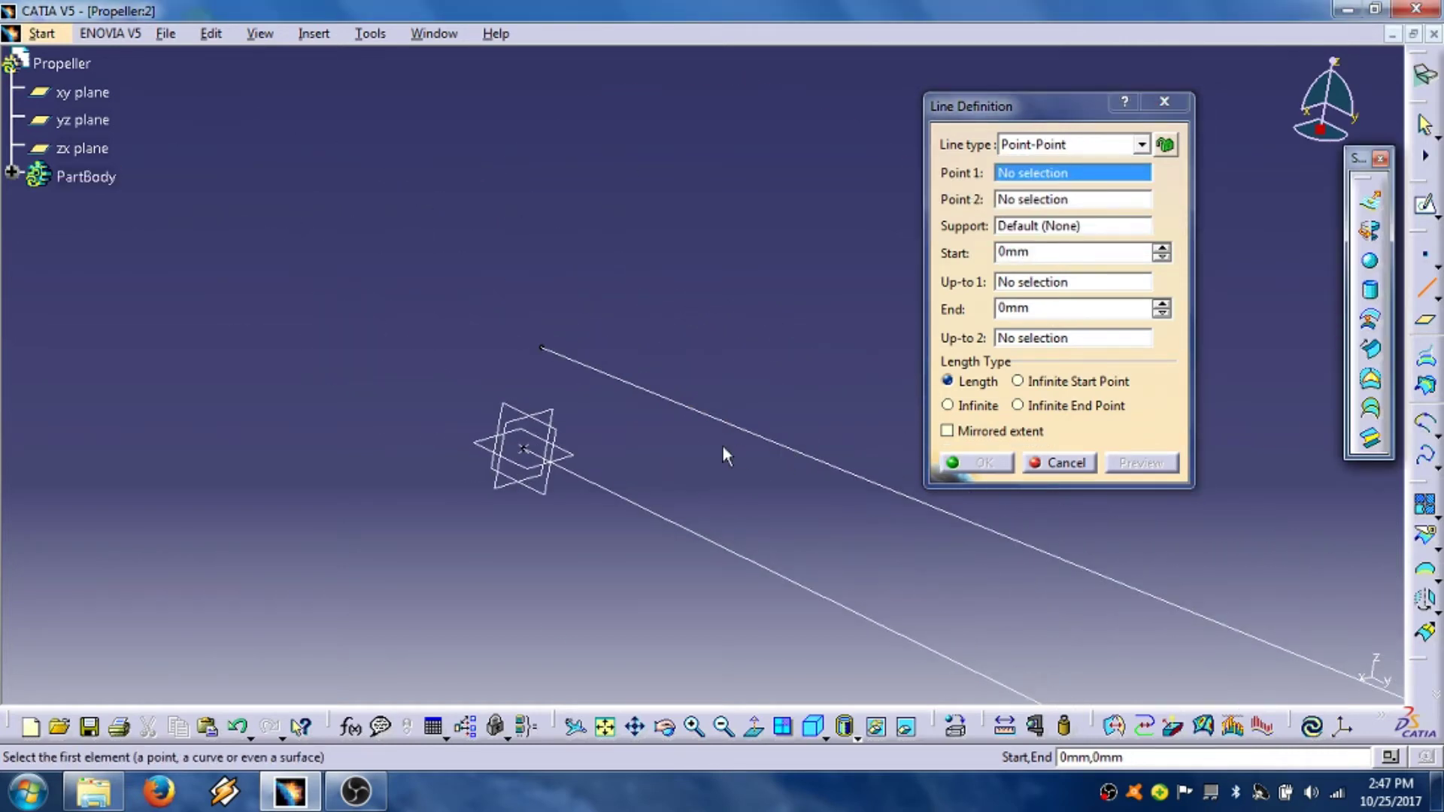
click(518, 450)
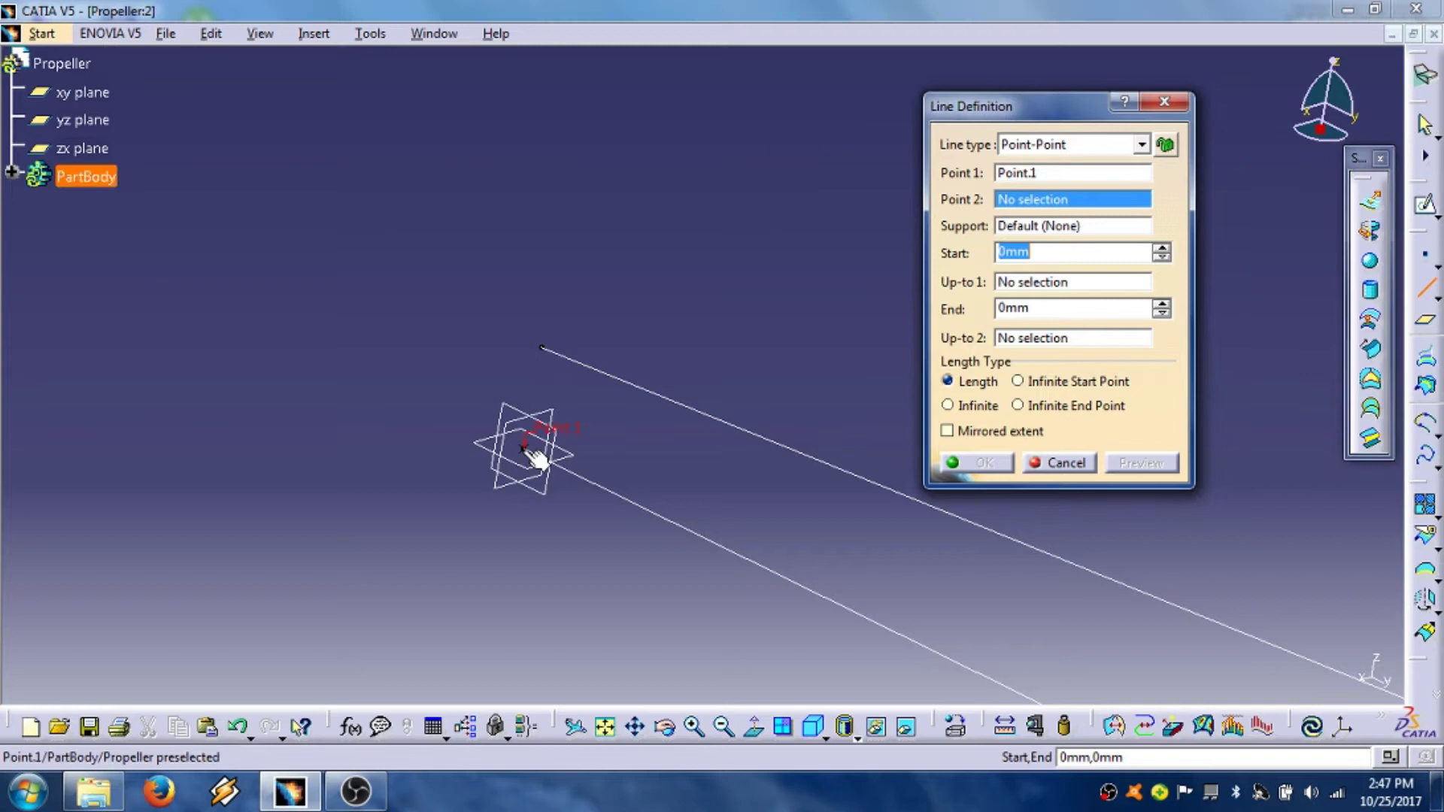
click(547, 350)
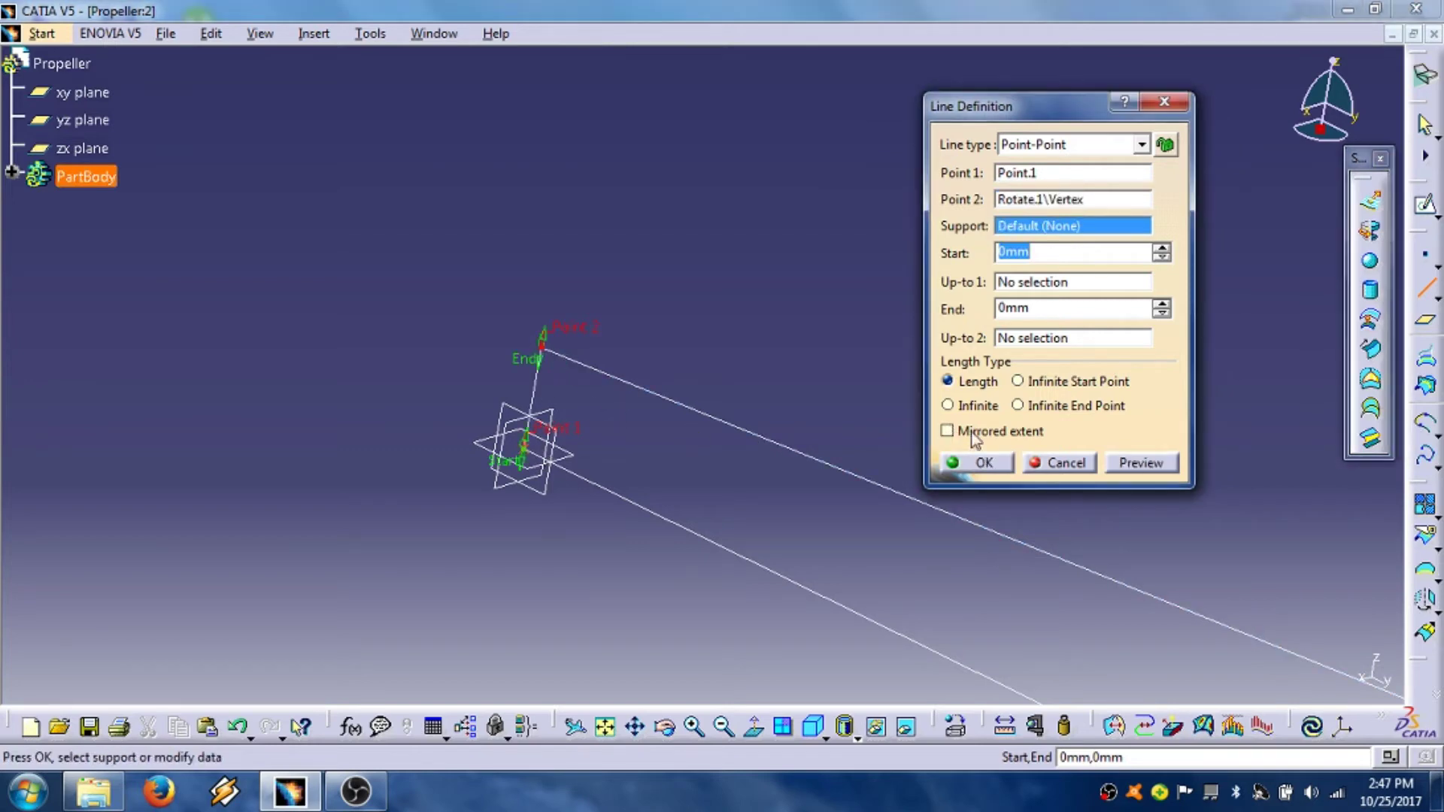
click(986, 463)
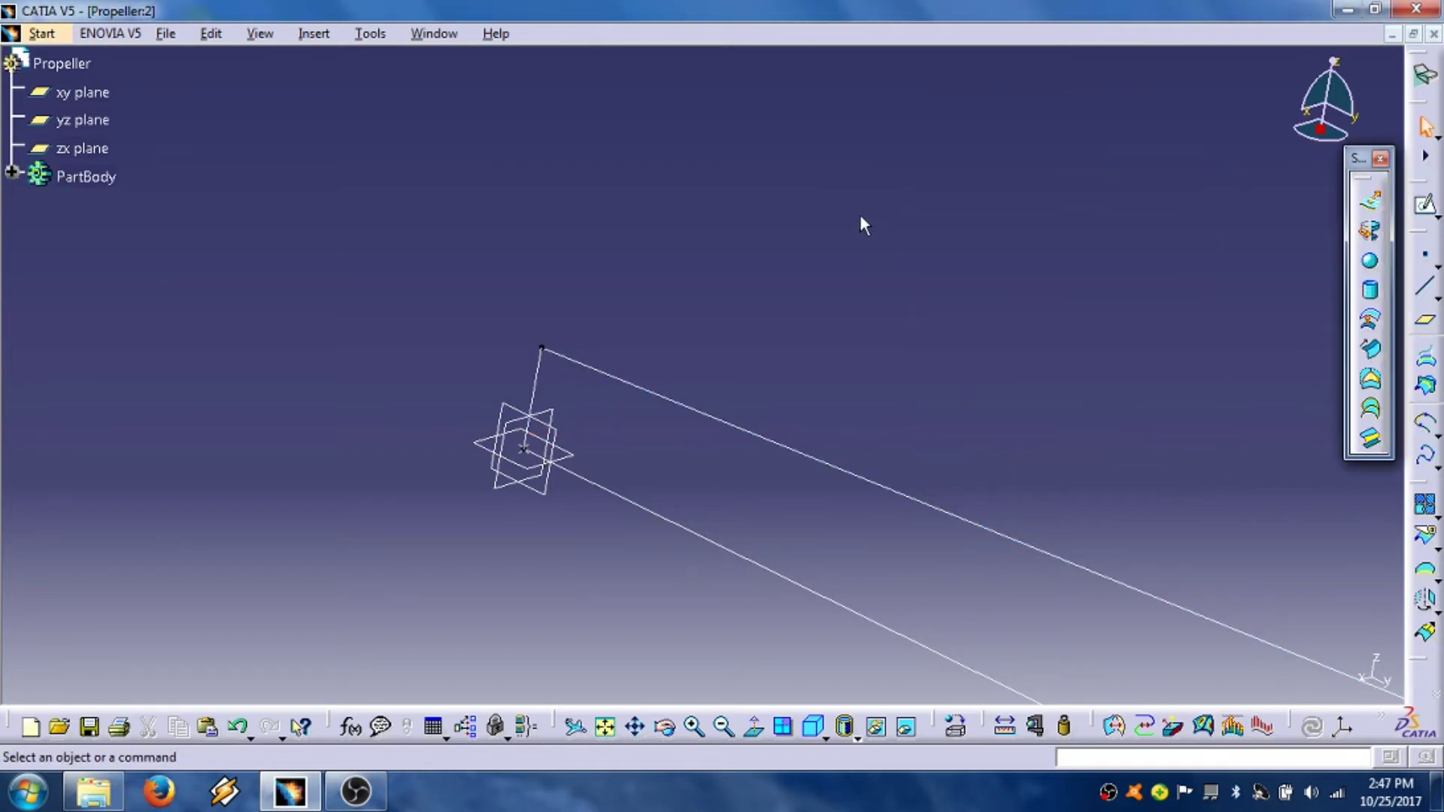
middle_drag(872, 271, 802, 378)
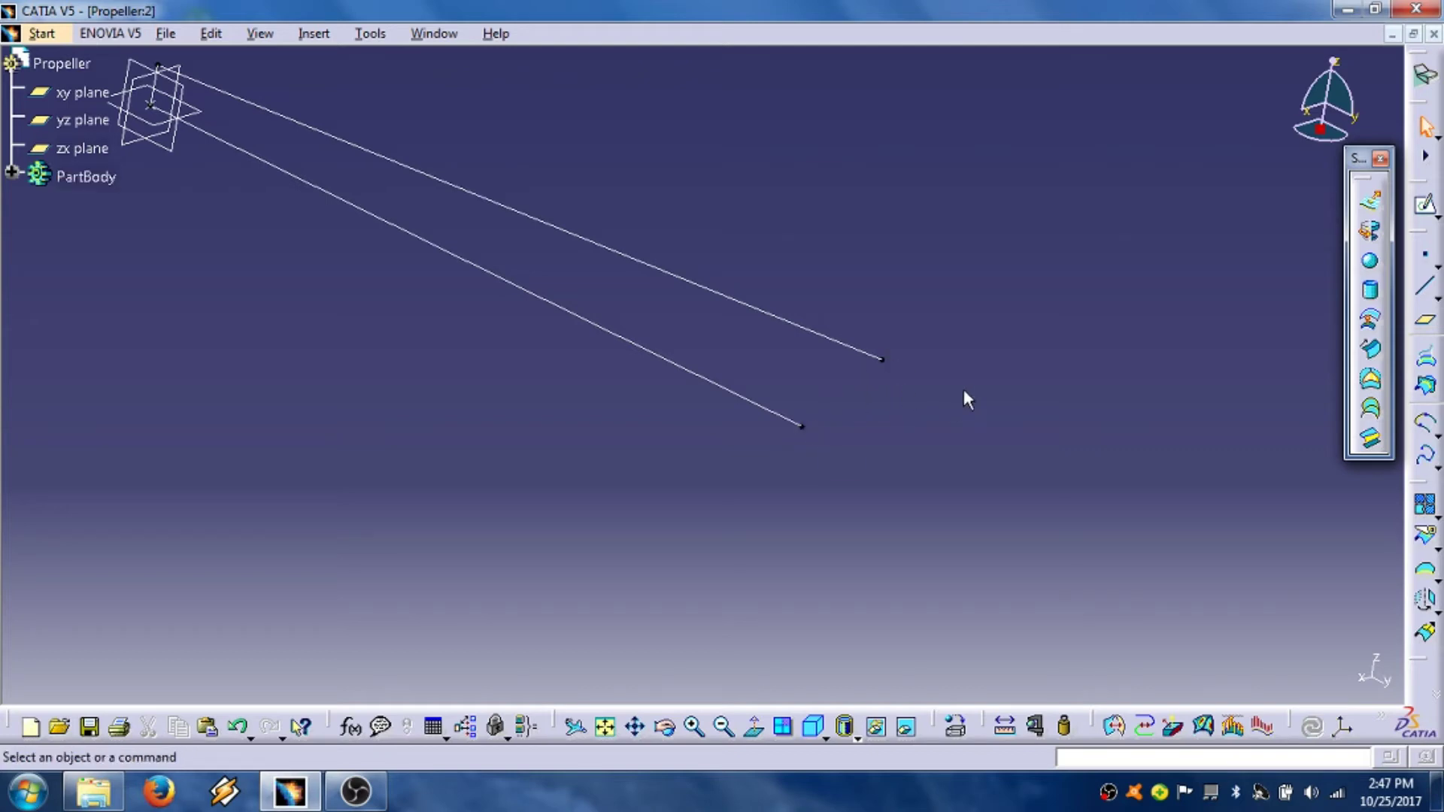
Step: Set up a Curvature-Curvature connect curve between the far vertices of Rotate.1 and Line.1
click(1427, 427)
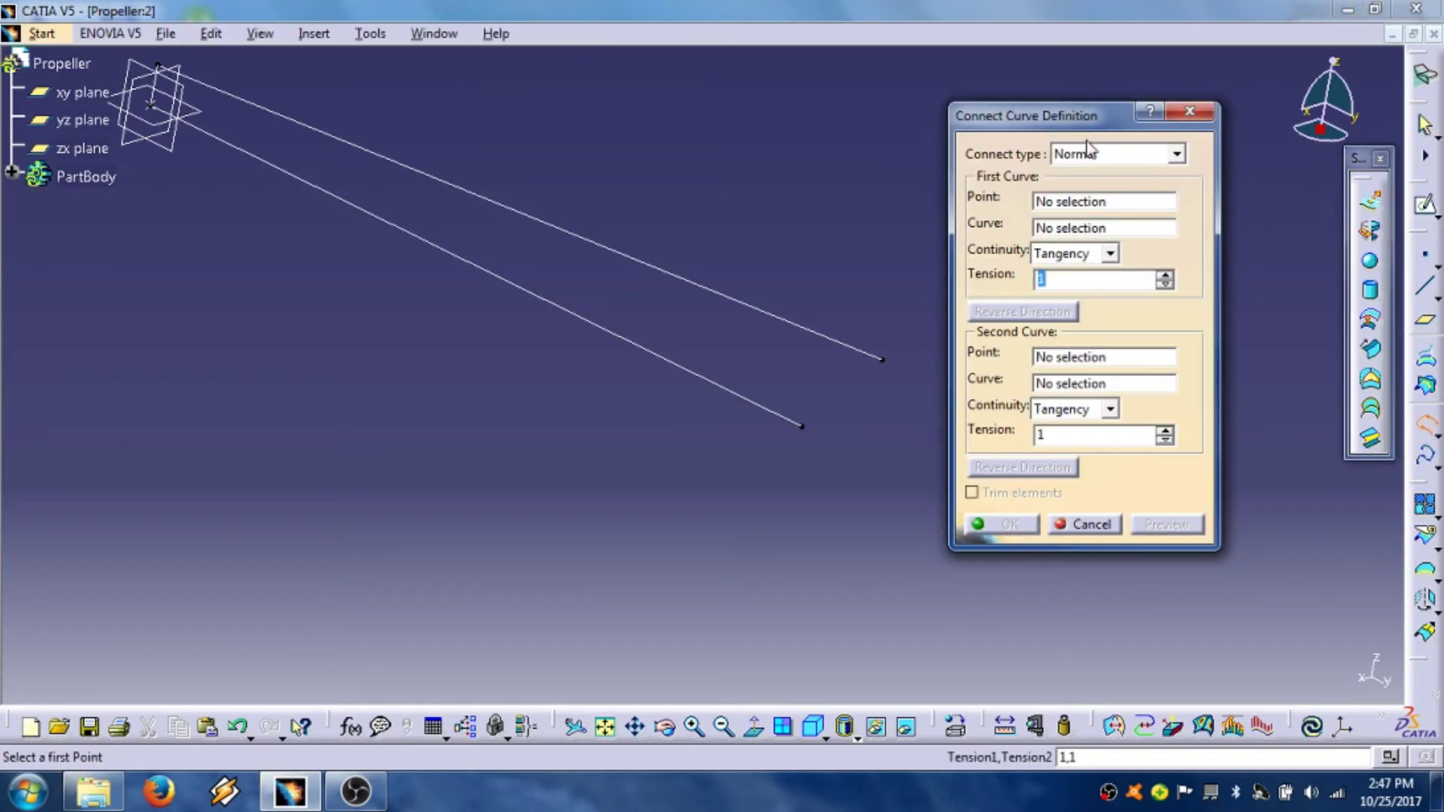
click(1110, 255)
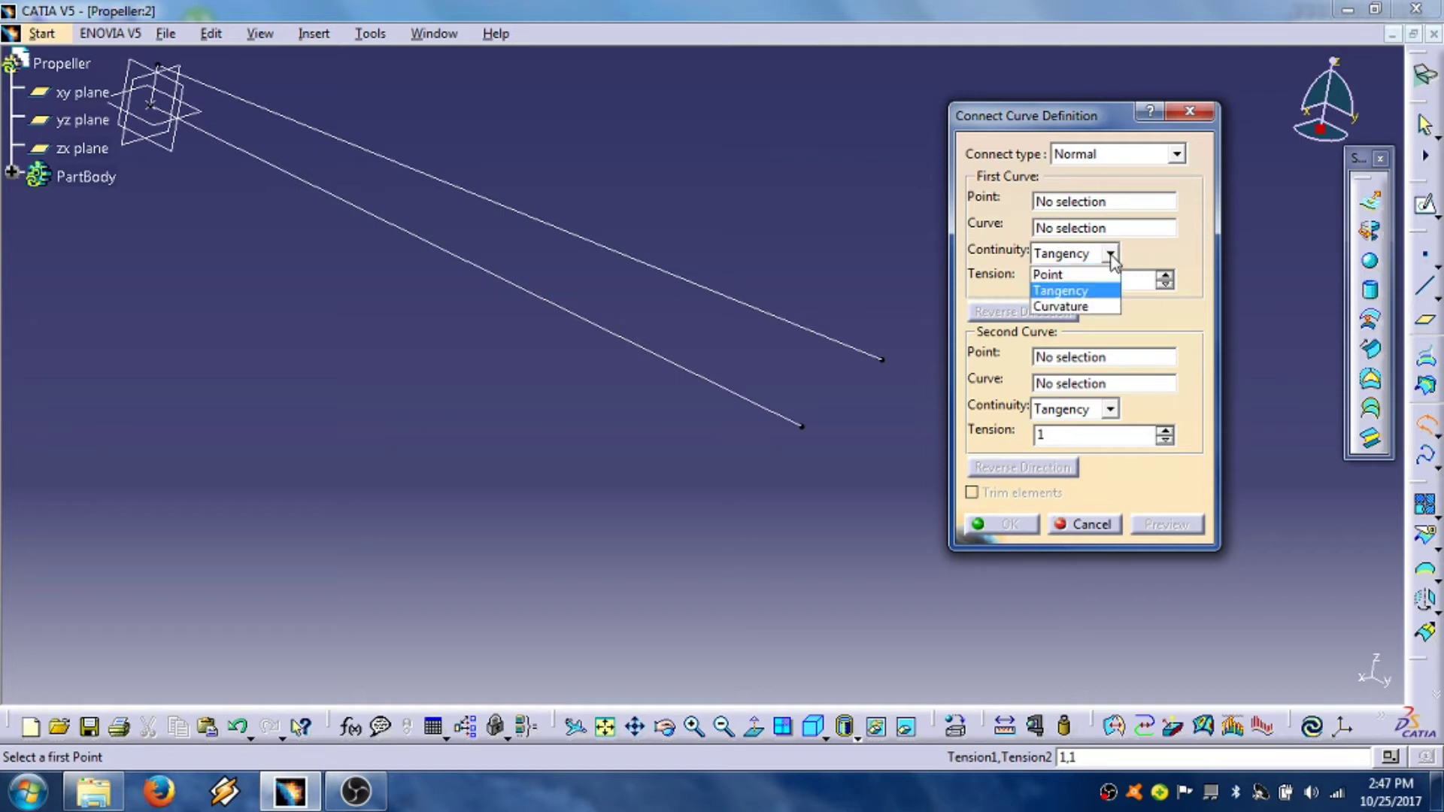
click(1083, 305)
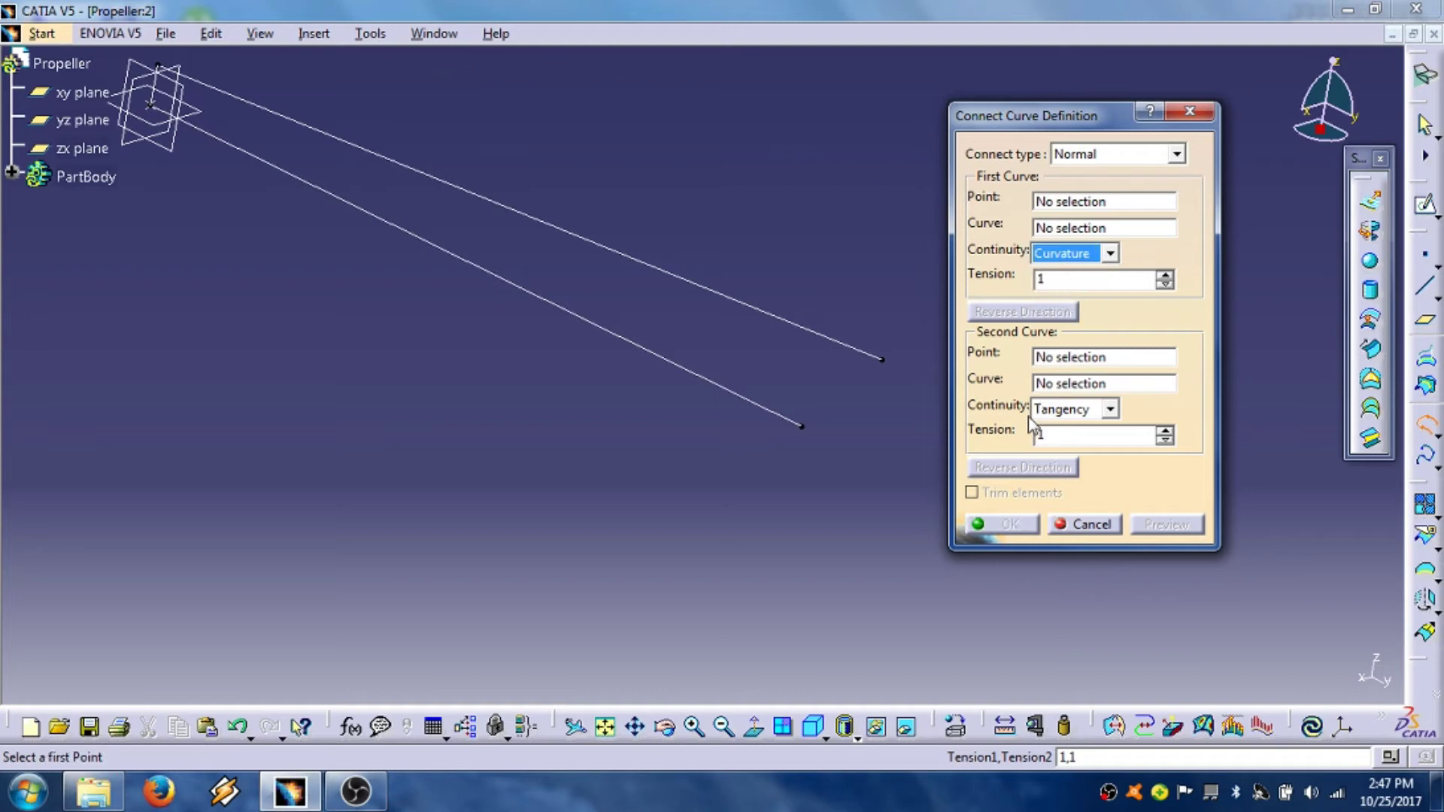
click(1110, 410)
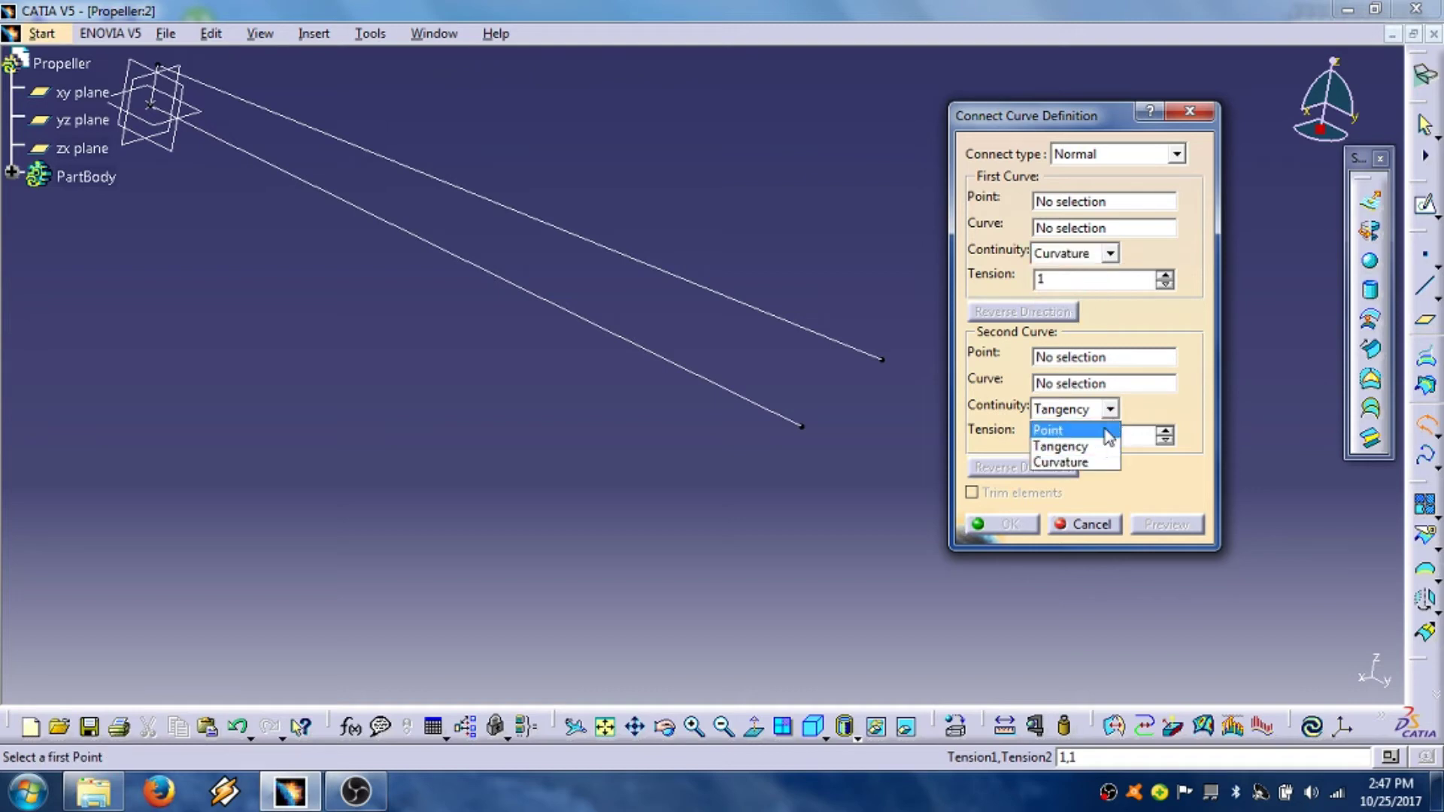
click(1097, 462)
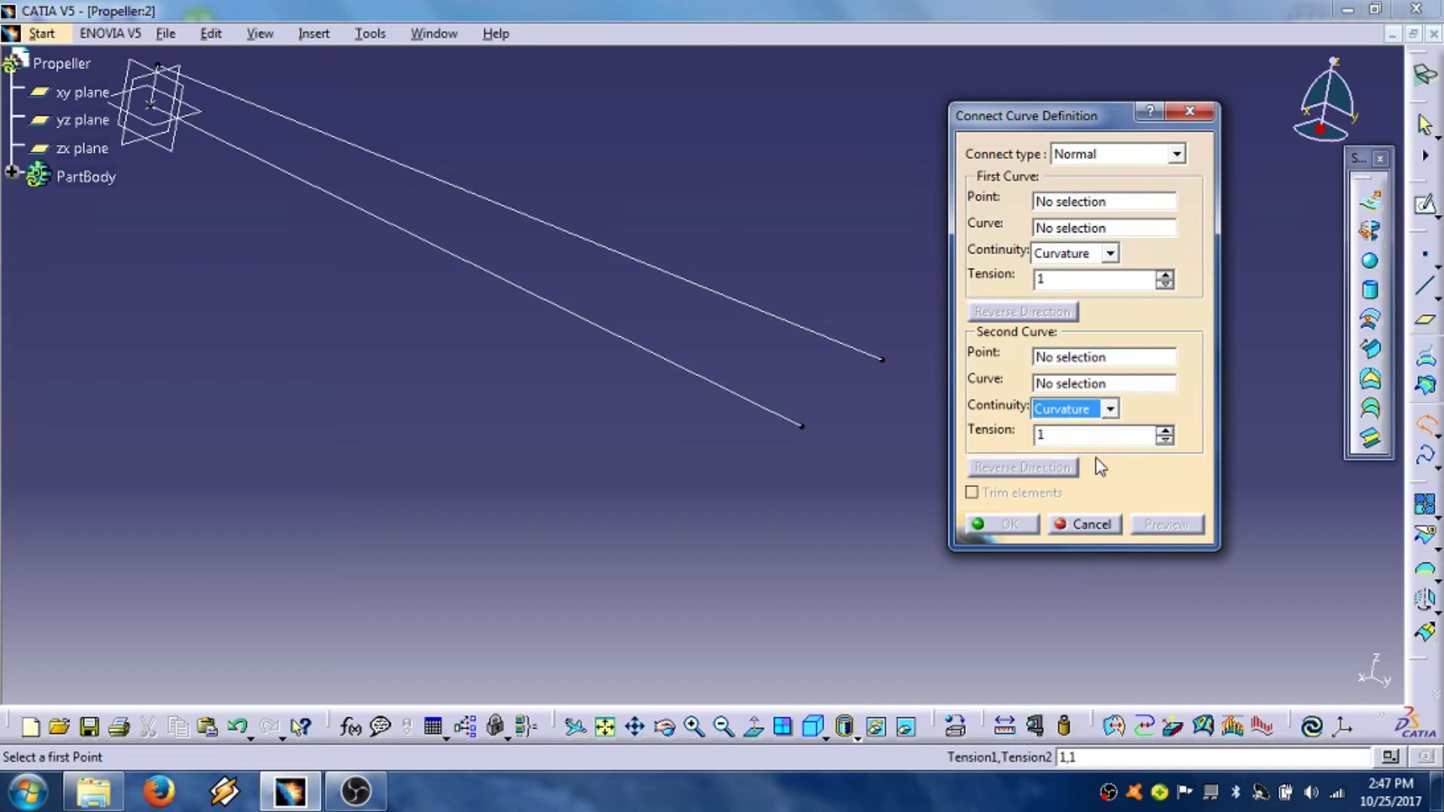
click(1056, 207)
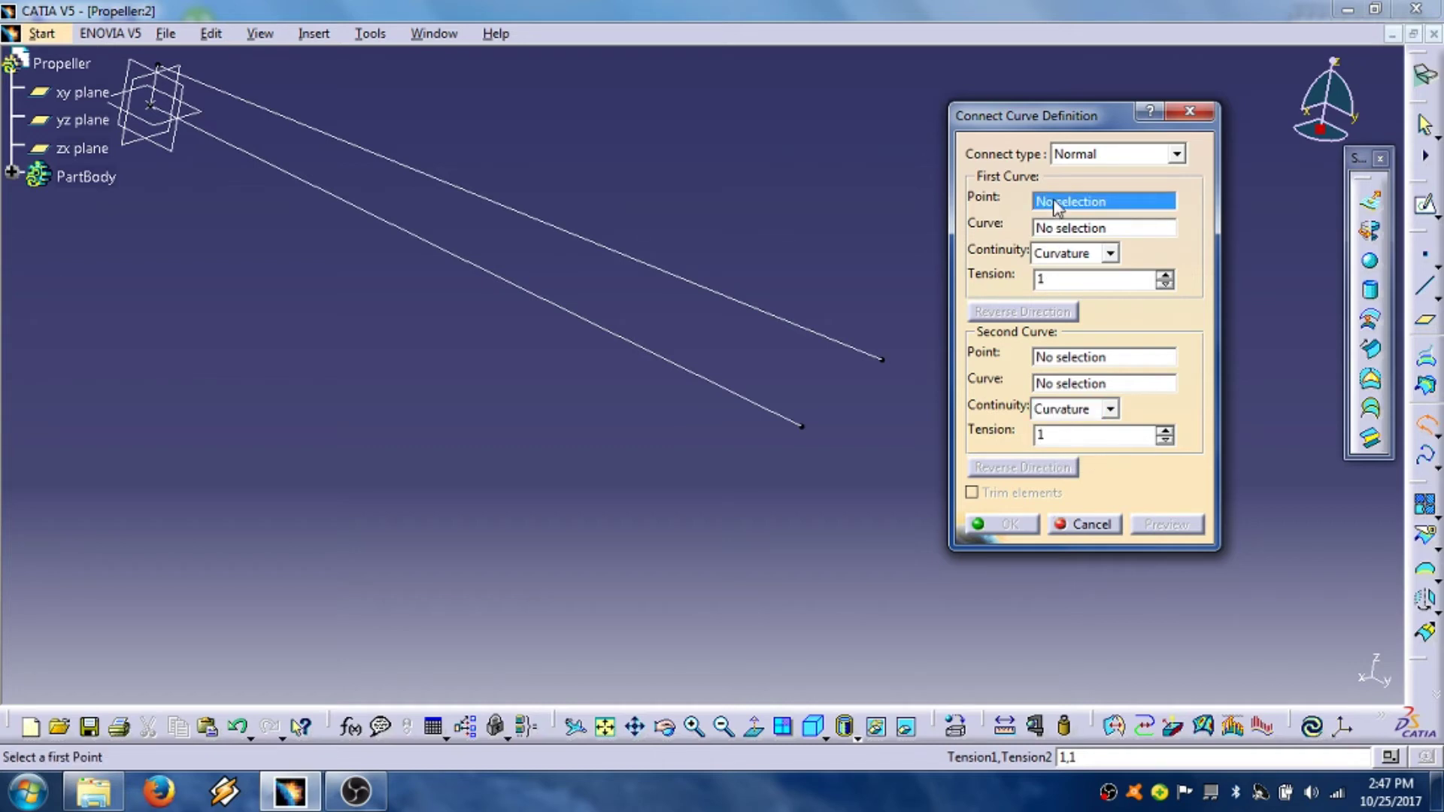
click(884, 361)
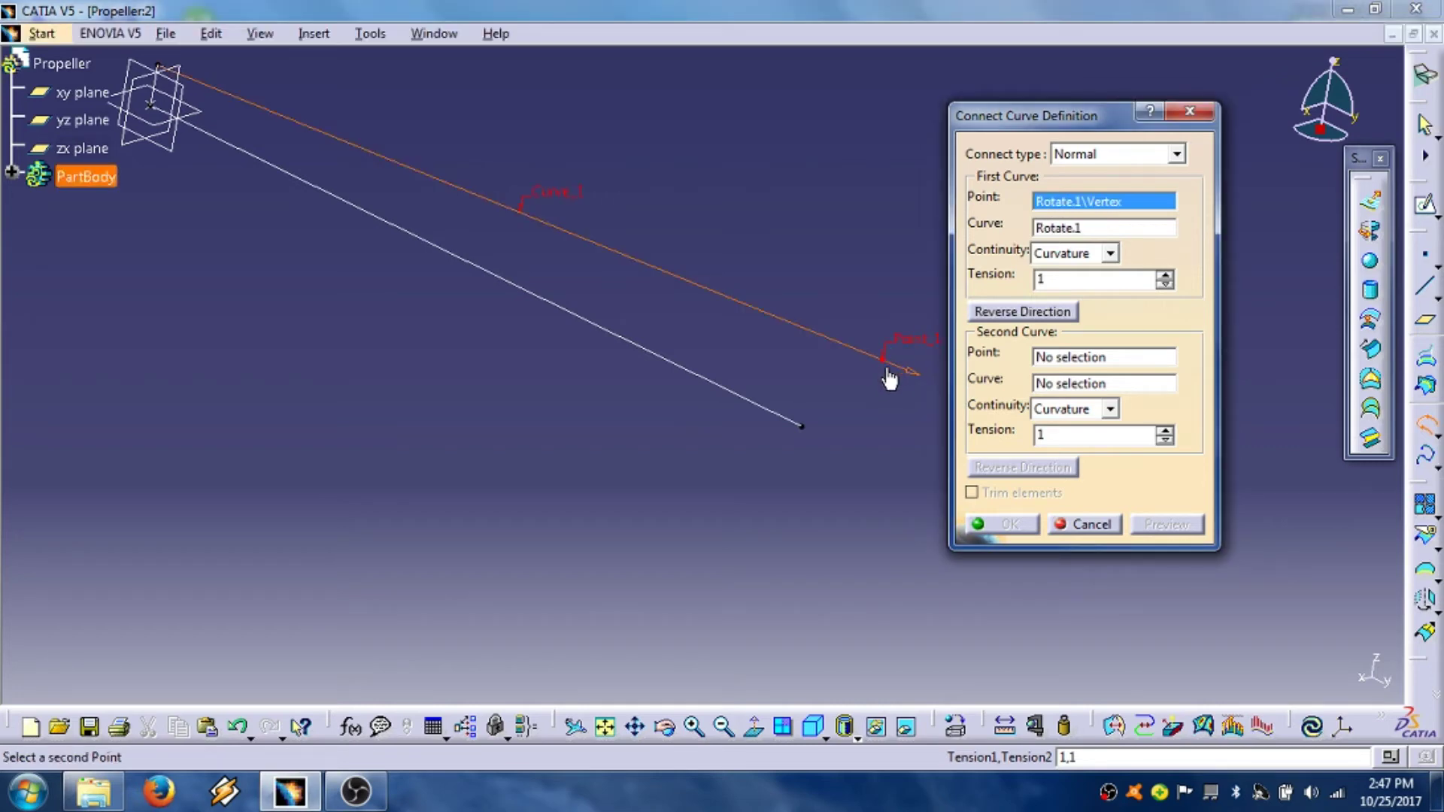
click(802, 427)
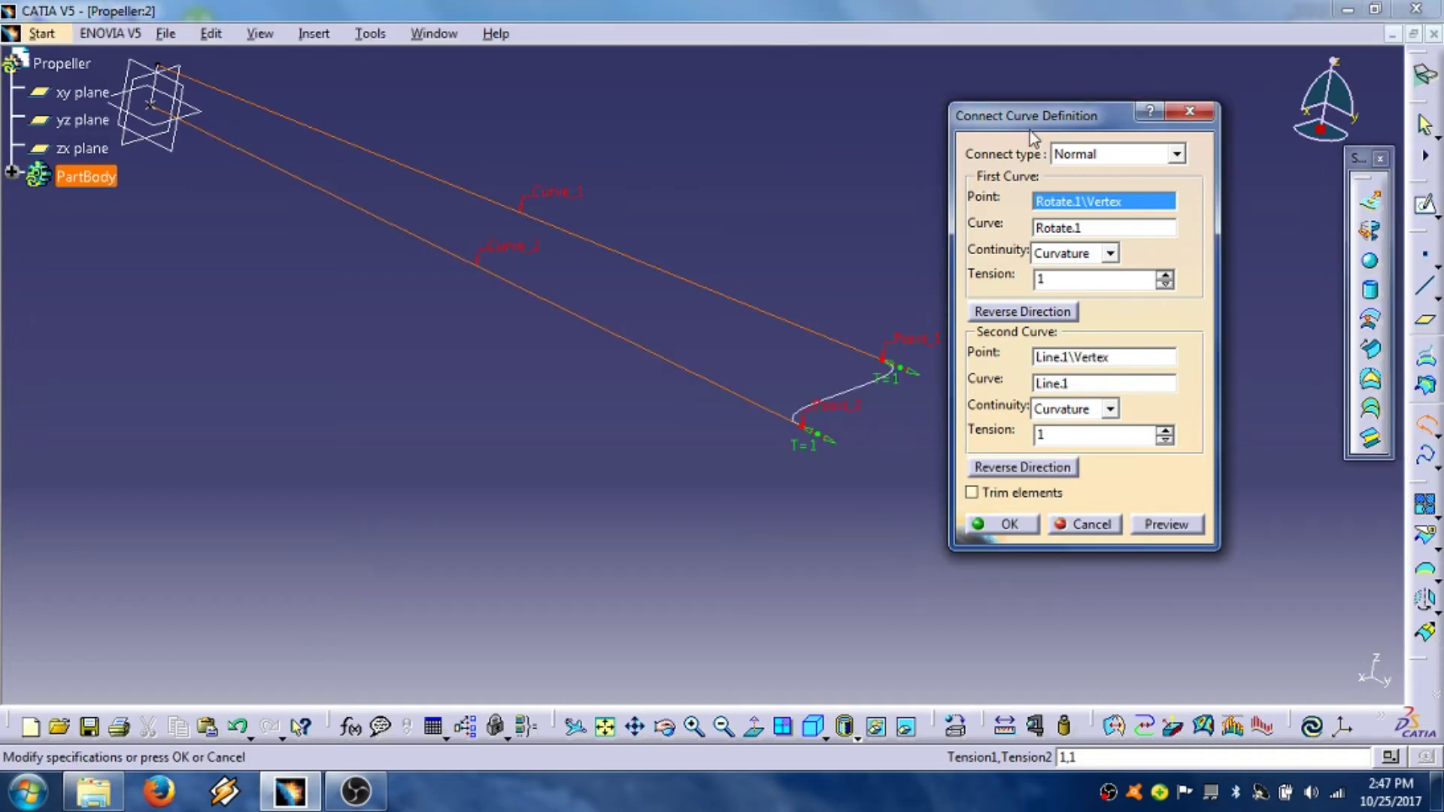
drag(1030, 129, 1123, 141)
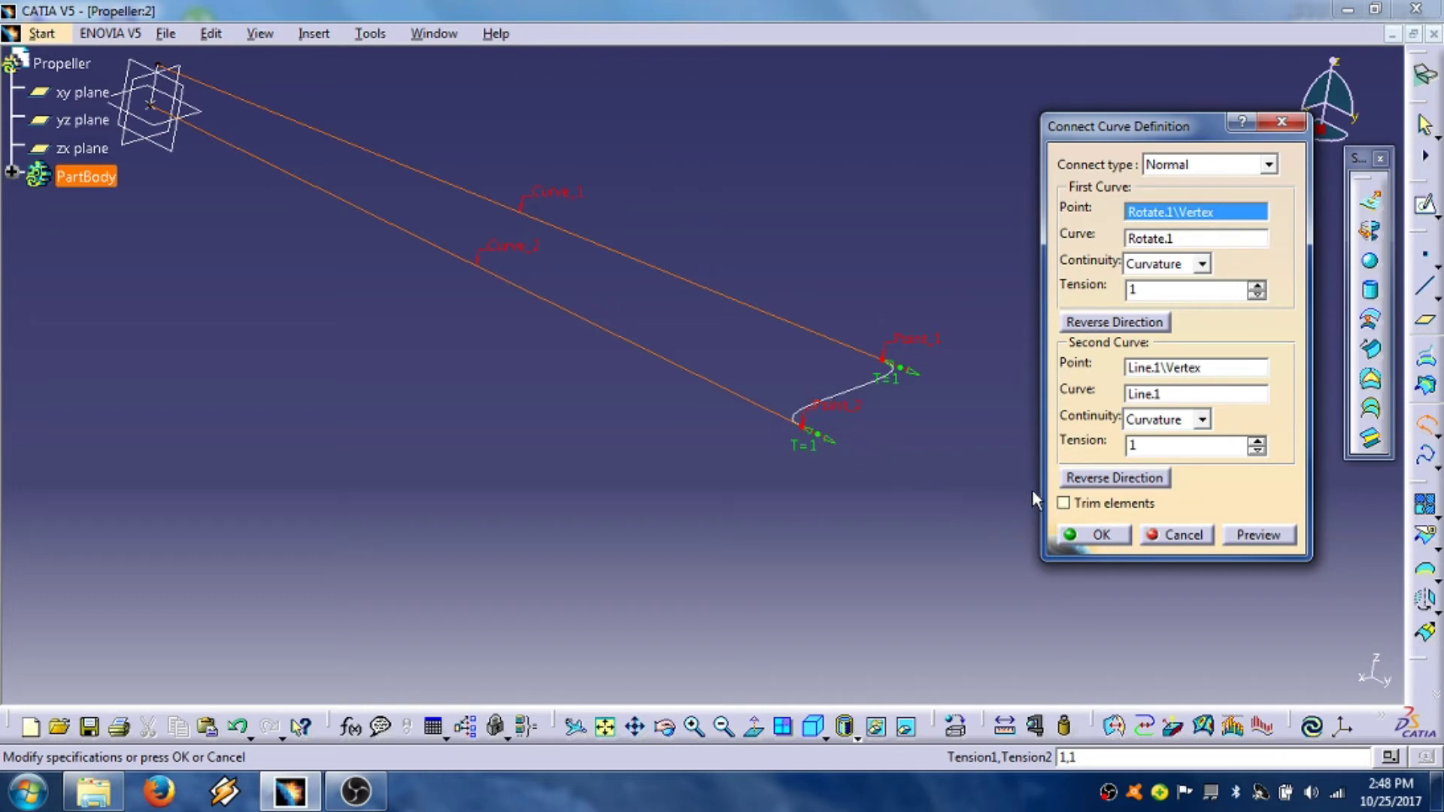
Step: Reverse the second direction and create the connect curve with tensions 2 and 1.3
click(1120, 481)
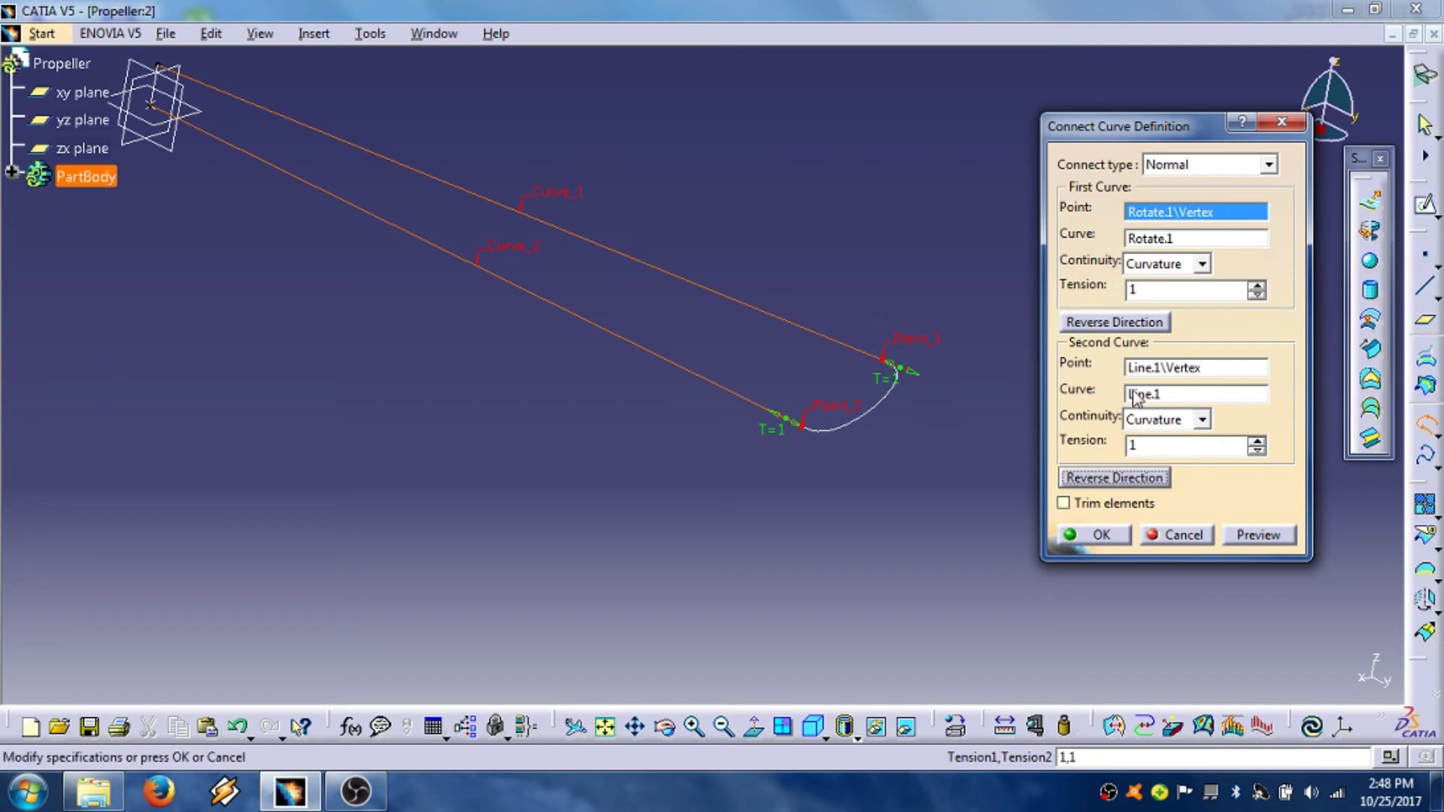
double_click(1134, 291)
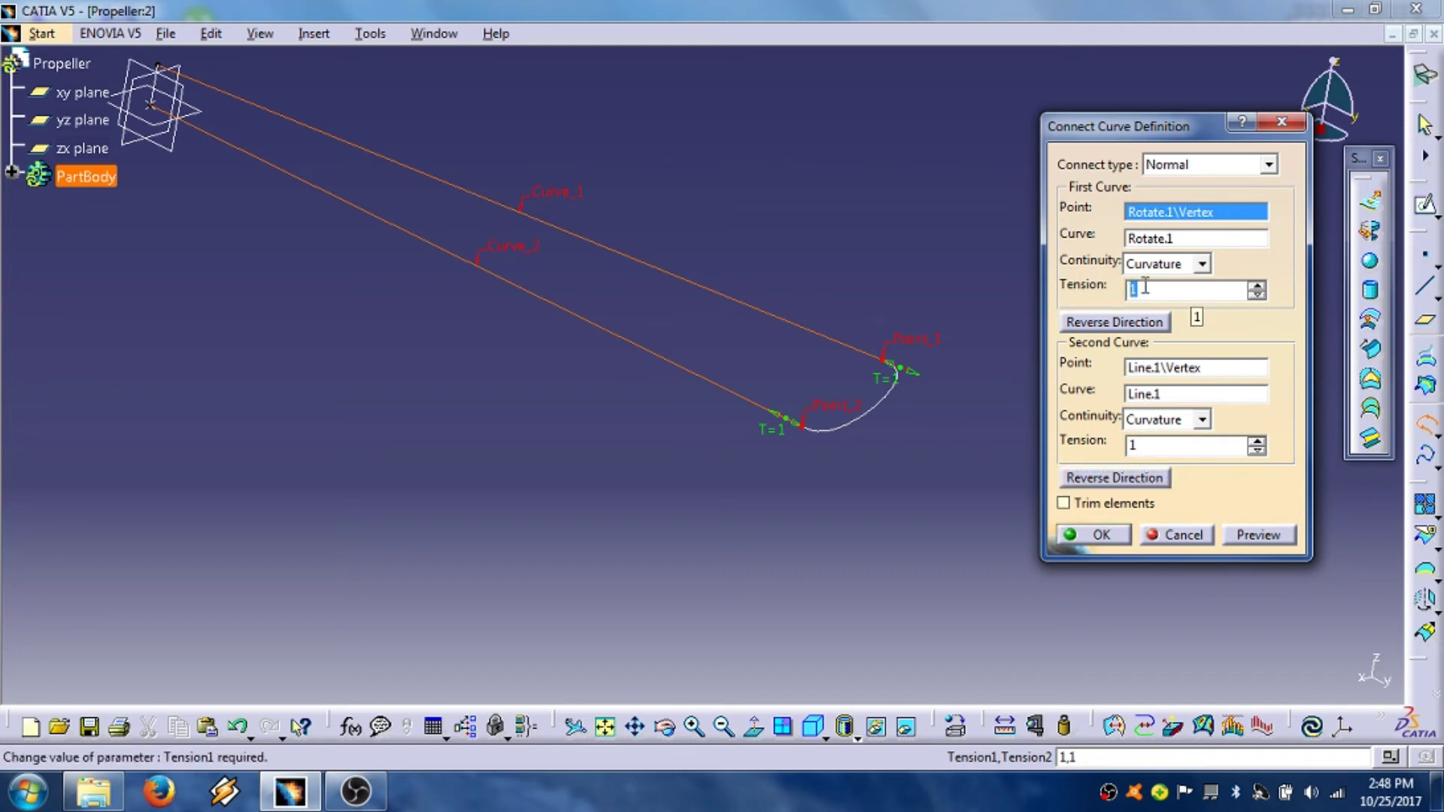
text(2)
click(1141, 447)
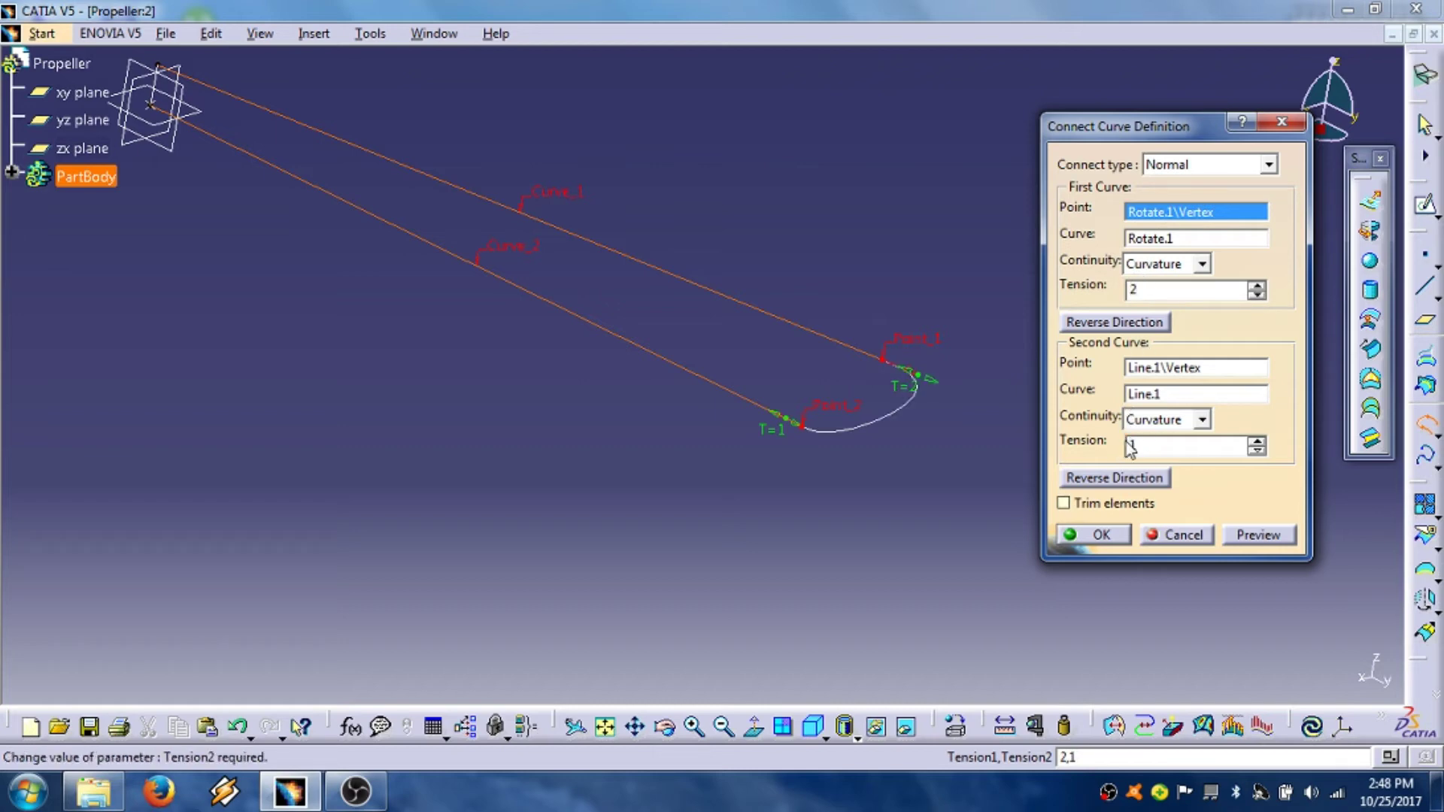
drag(1137, 446, 1121, 449)
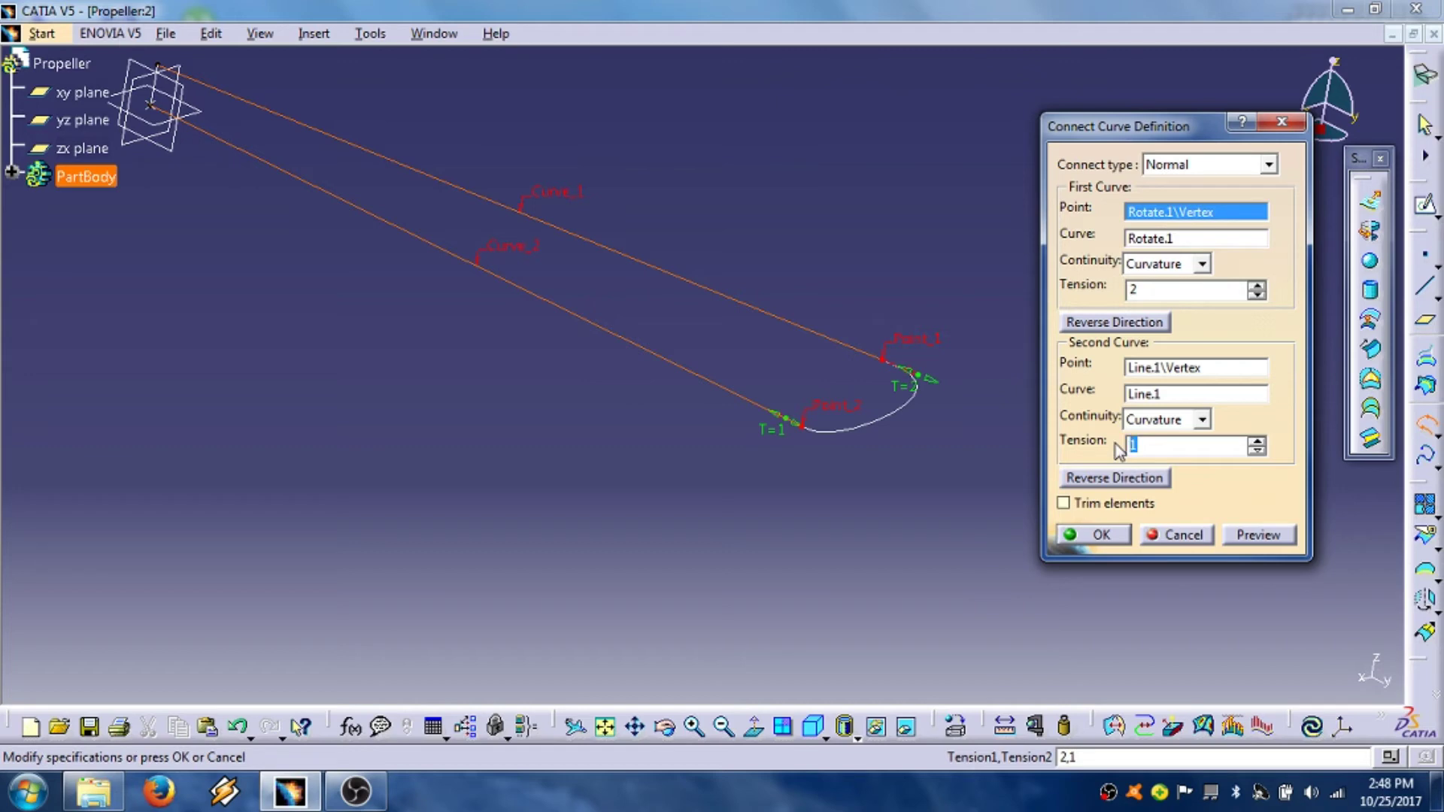
text(1.3)
click(1258, 537)
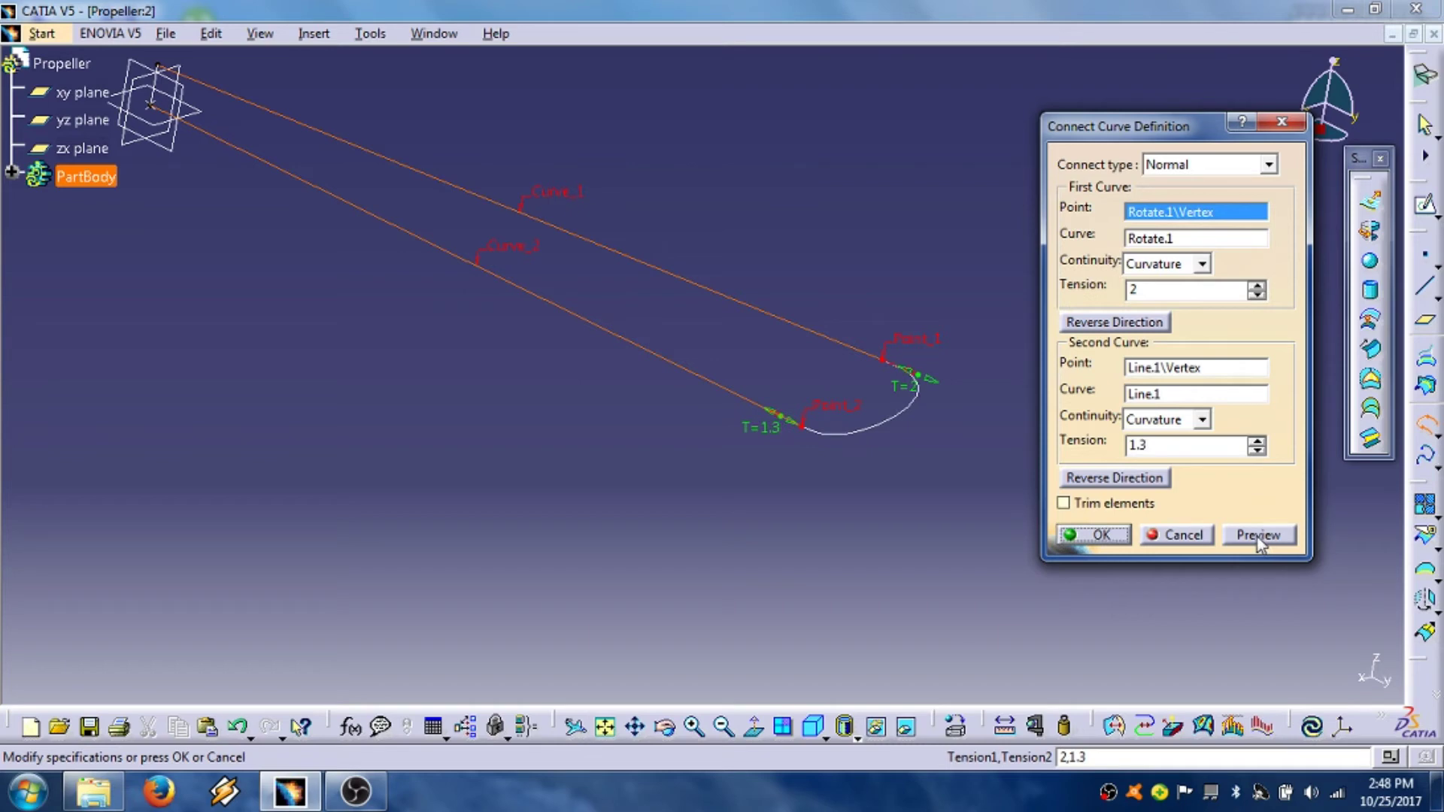
click(1099, 535)
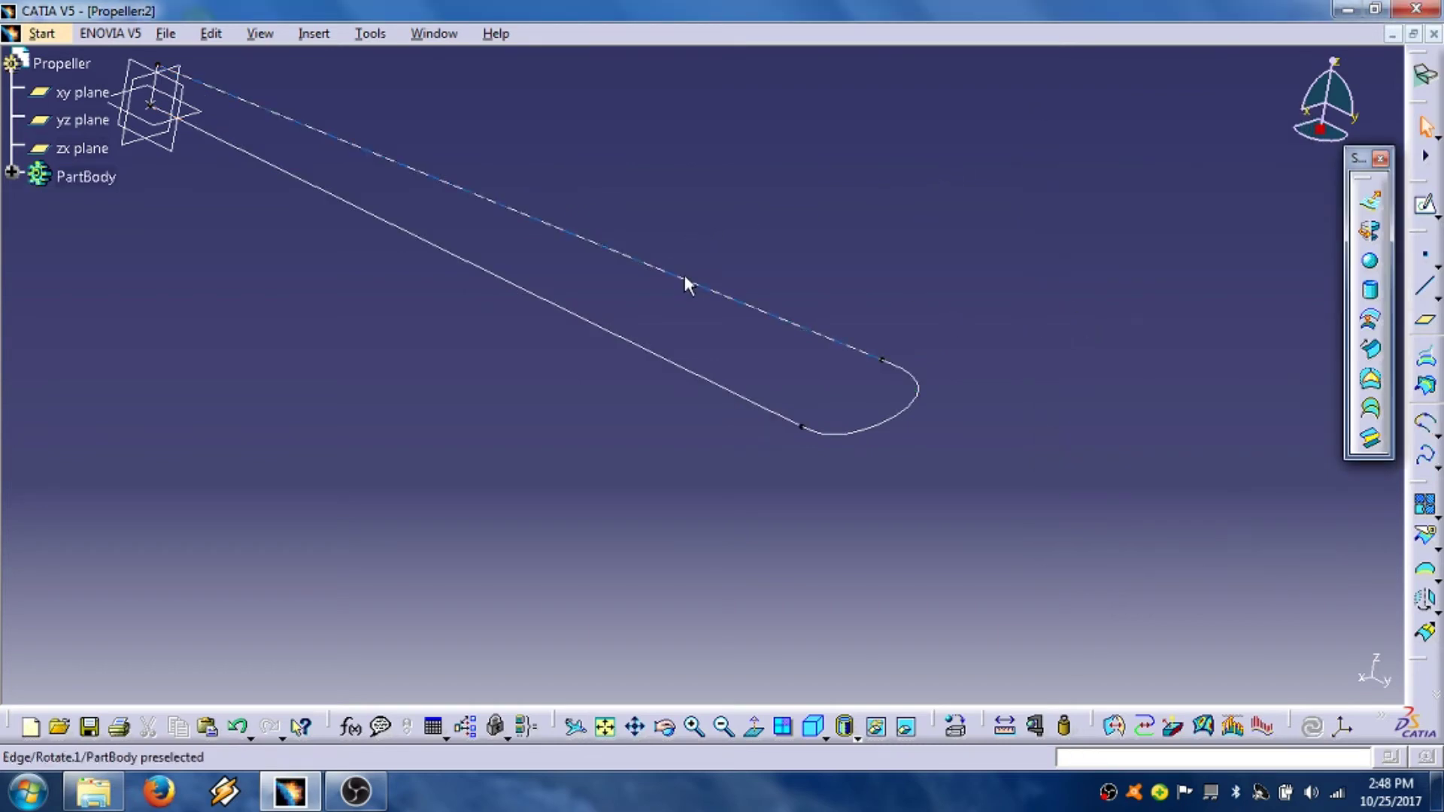
Step: Create a fill surface bounded by Rotate.1, Connect.1, Line.1 and Line.2 to form the flat blade face
middle_drag(509, 365, 806, 361)
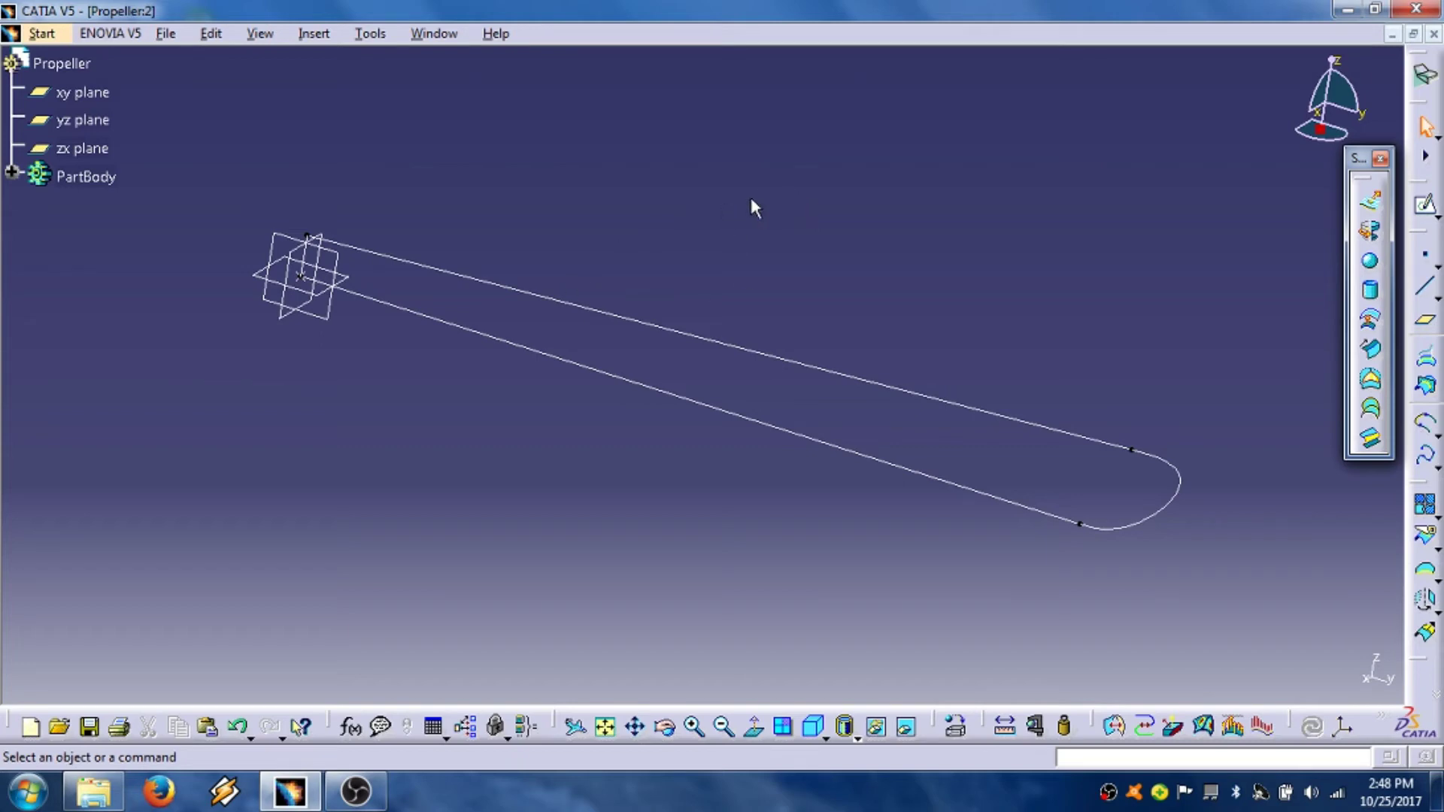
middle_drag(751, 198, 738, 223)
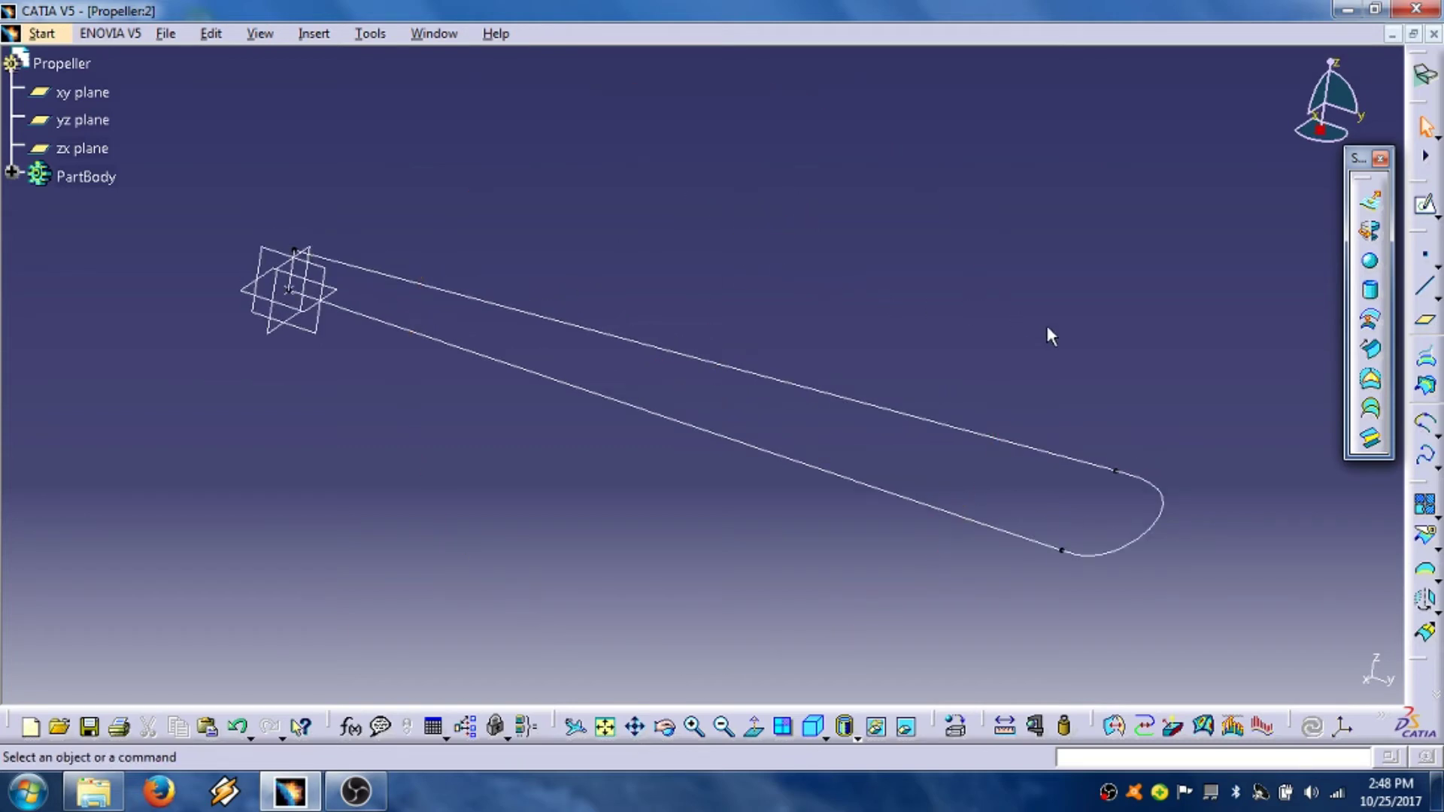
click(1372, 386)
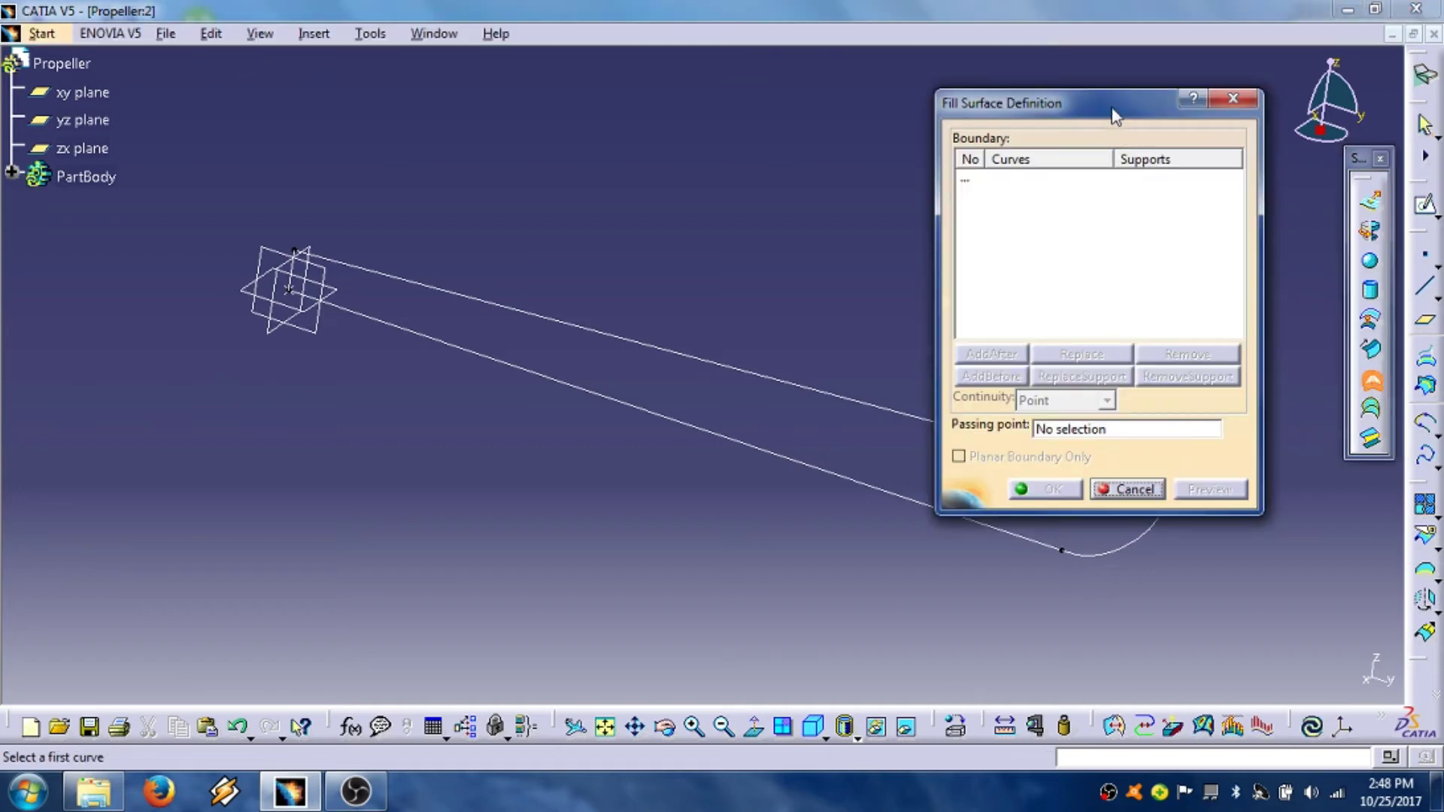
drag(1114, 113, 1173, 74)
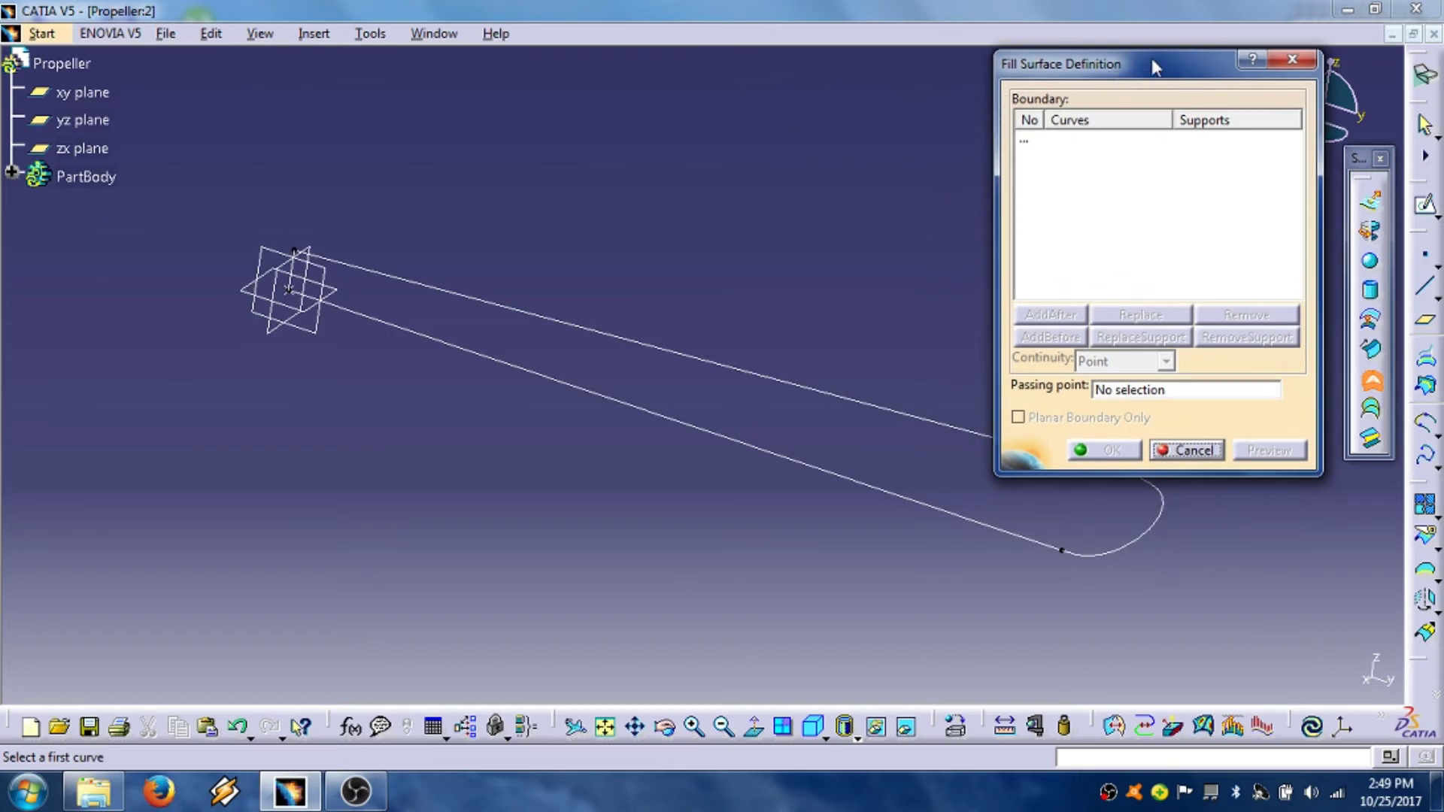
mouse_move(654, 188)
middle_down()
mouse_move(718, 181)
mouse_move(595, 188)
middle_up()
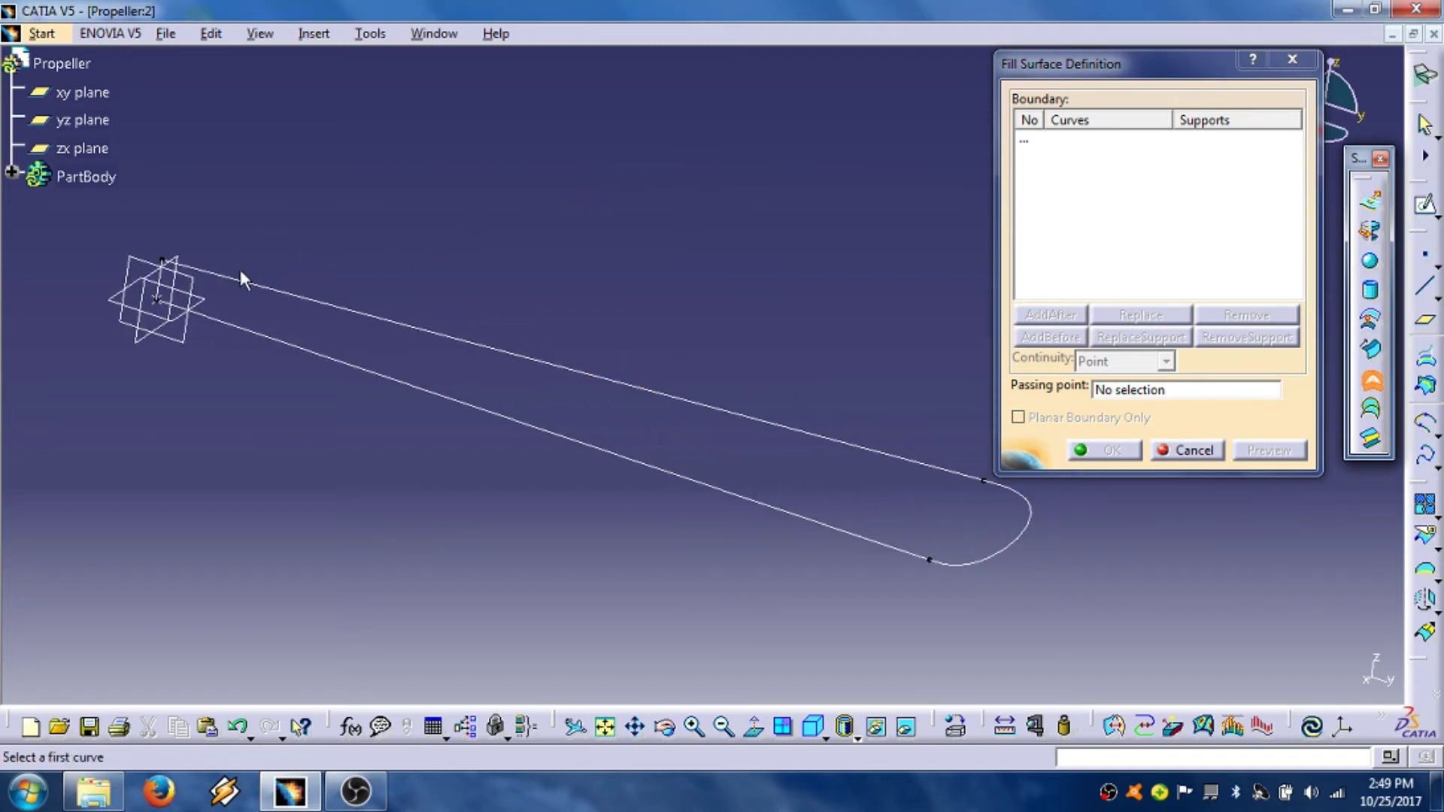
click(280, 293)
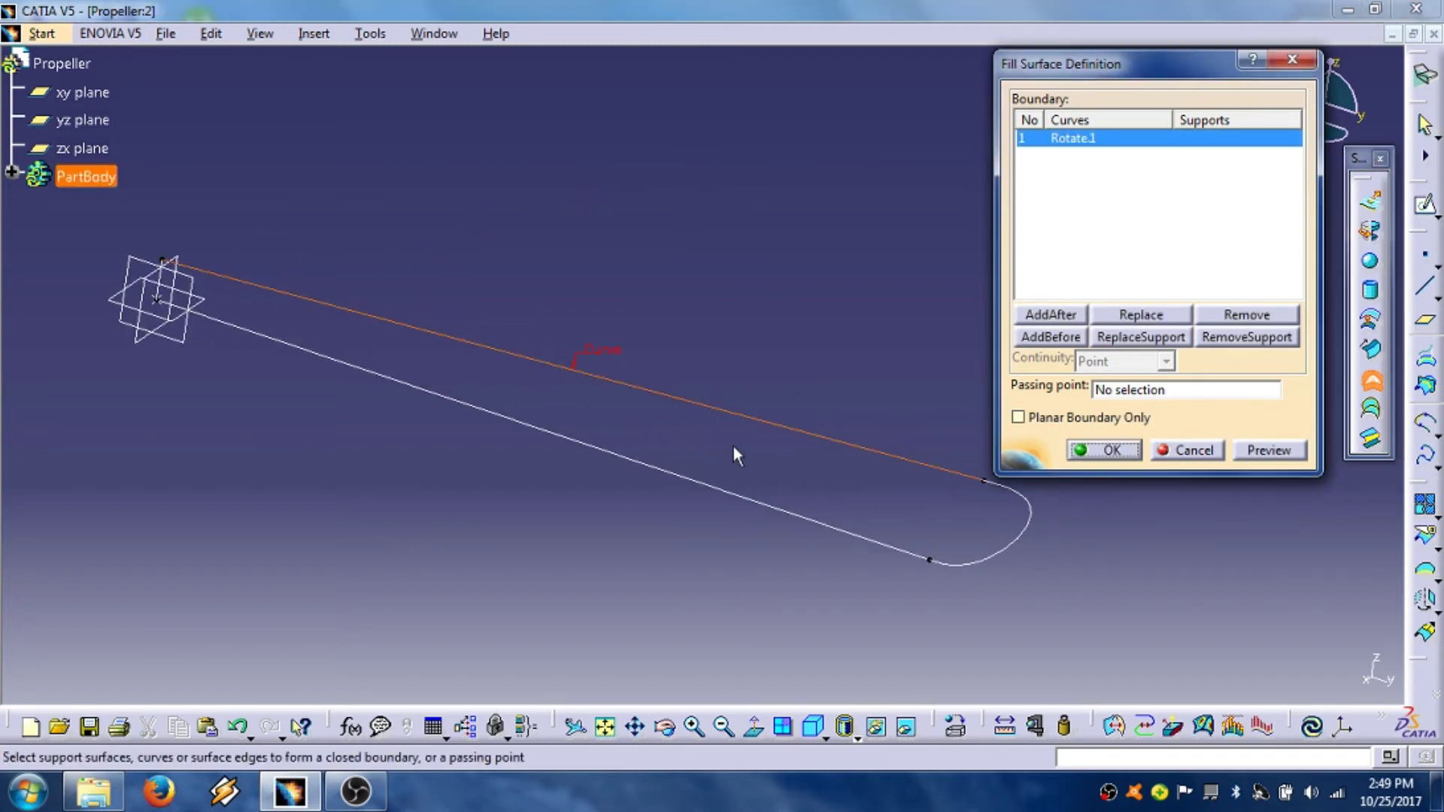
click(995, 536)
click(820, 520)
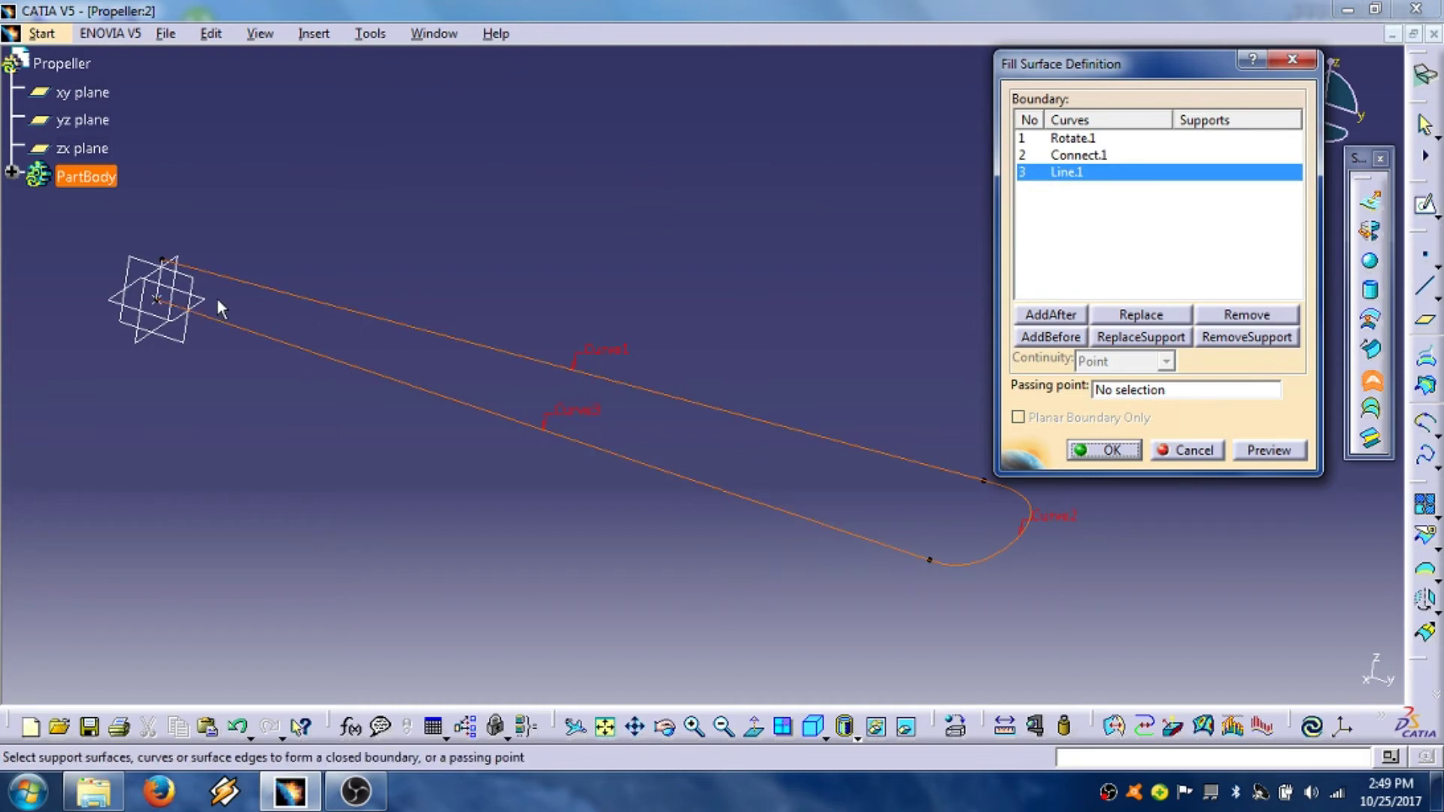
mouse_move(216, 298)
middle_down()
mouse_move(180, 297)
mouse_move(410, 291)
mouse_move(445, 223)
mouse_move(345, 260)
mouse_move(590, 183)
mouse_move(745, 303)
mouse_move(629, 286)
mouse_move(354, 337)
middle_up()
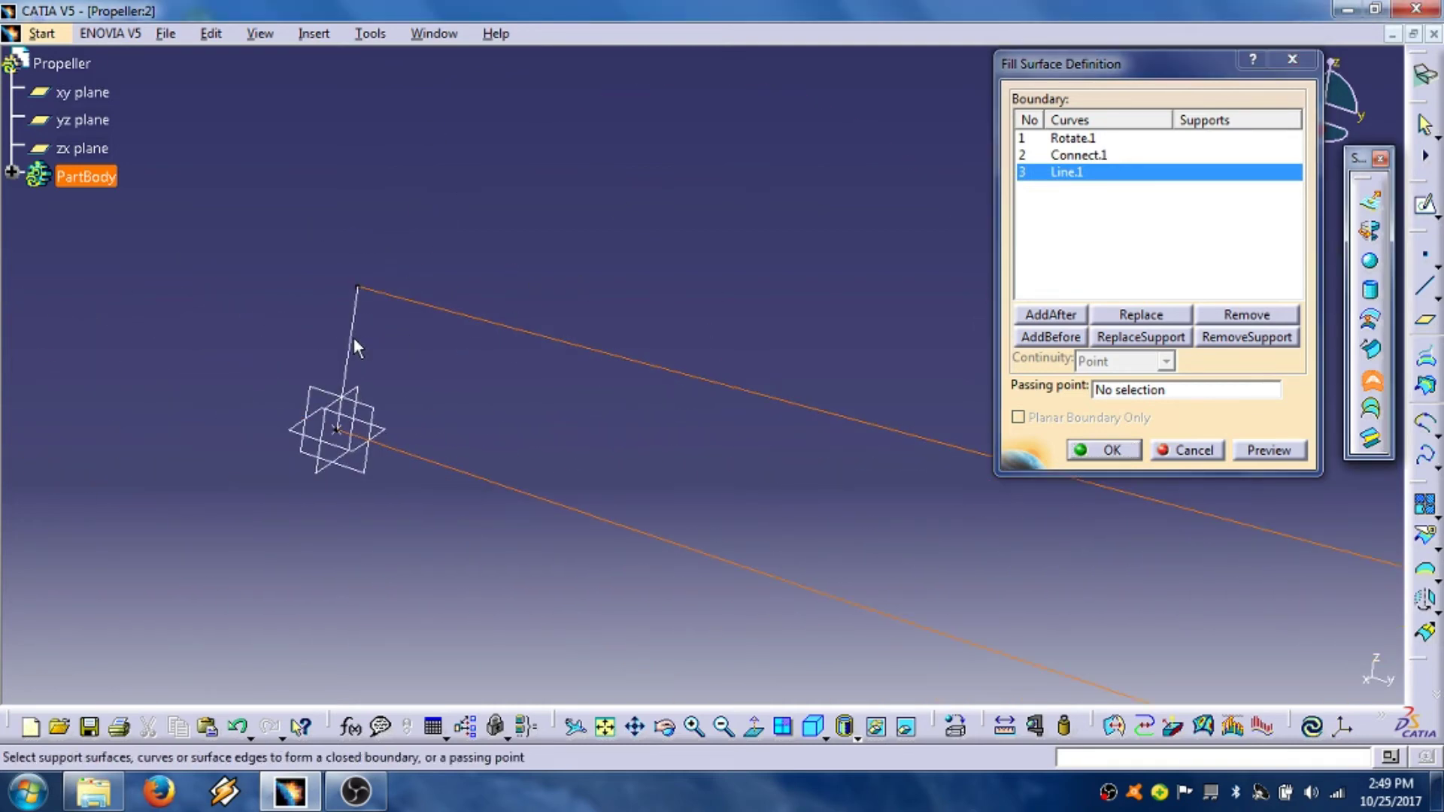
click(352, 341)
middle_drag(609, 134, 354, 301)
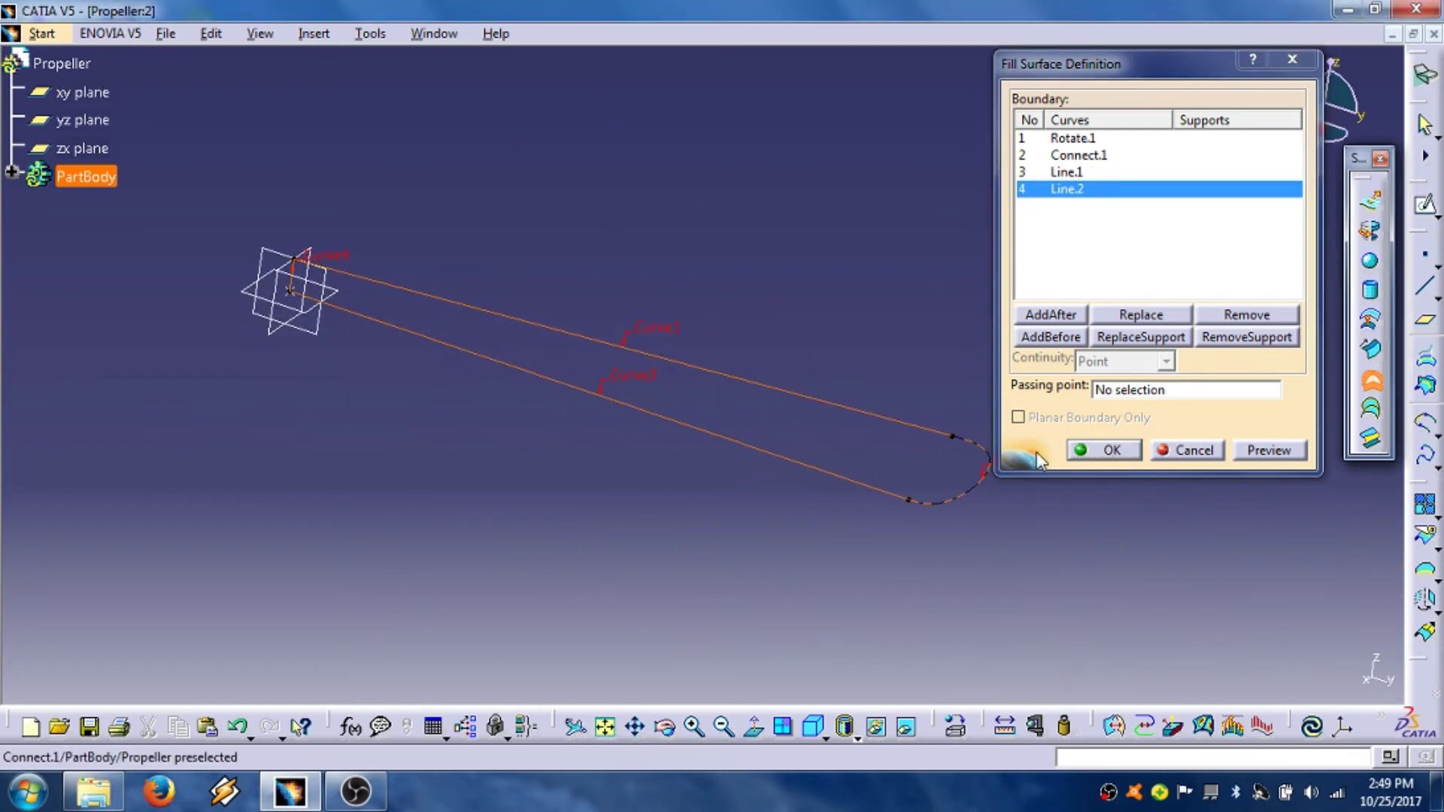
click(1099, 450)
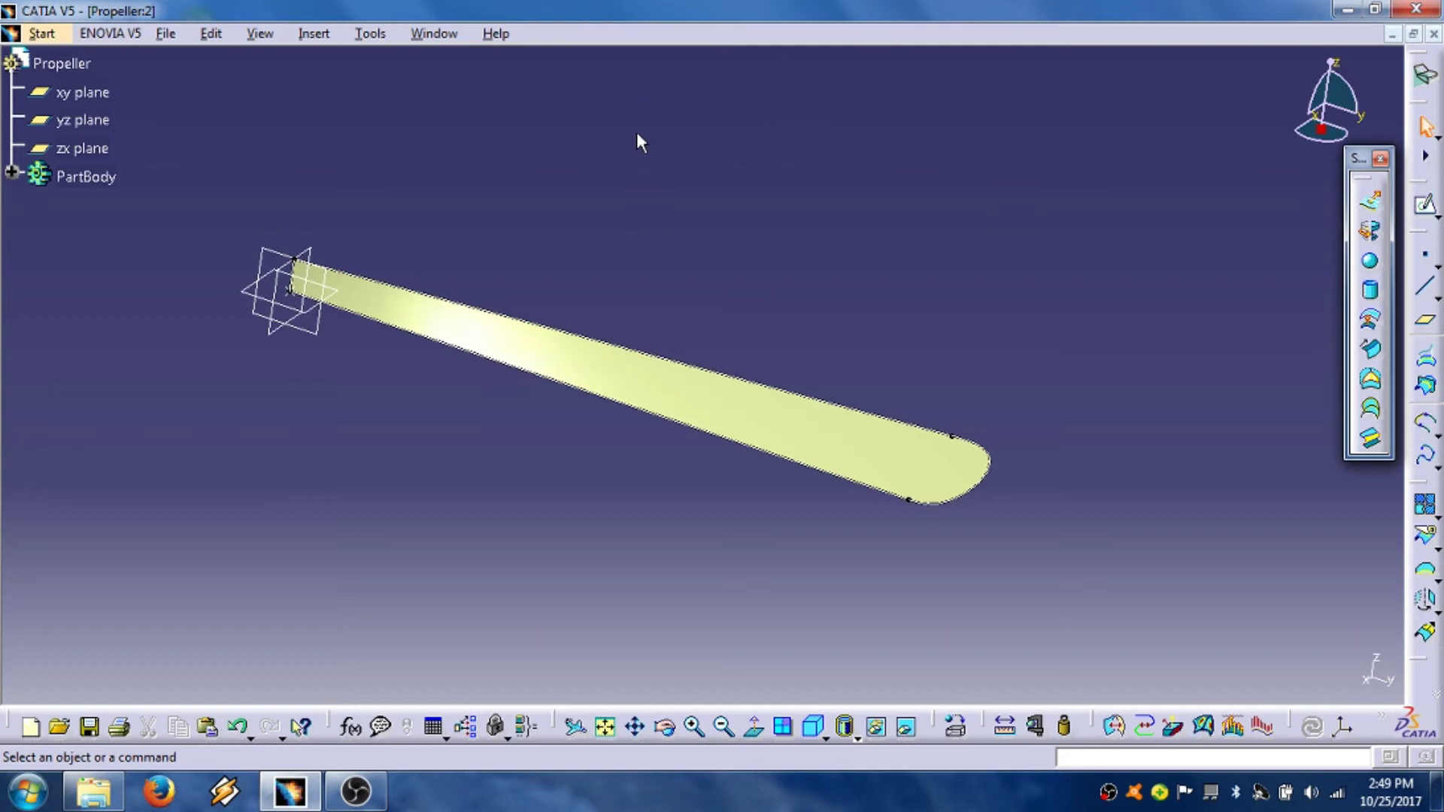
Step: Switch the Propeller part to the Part Design workbench through Start > Mechanical Design
middle_drag(559, 150, 651, 173)
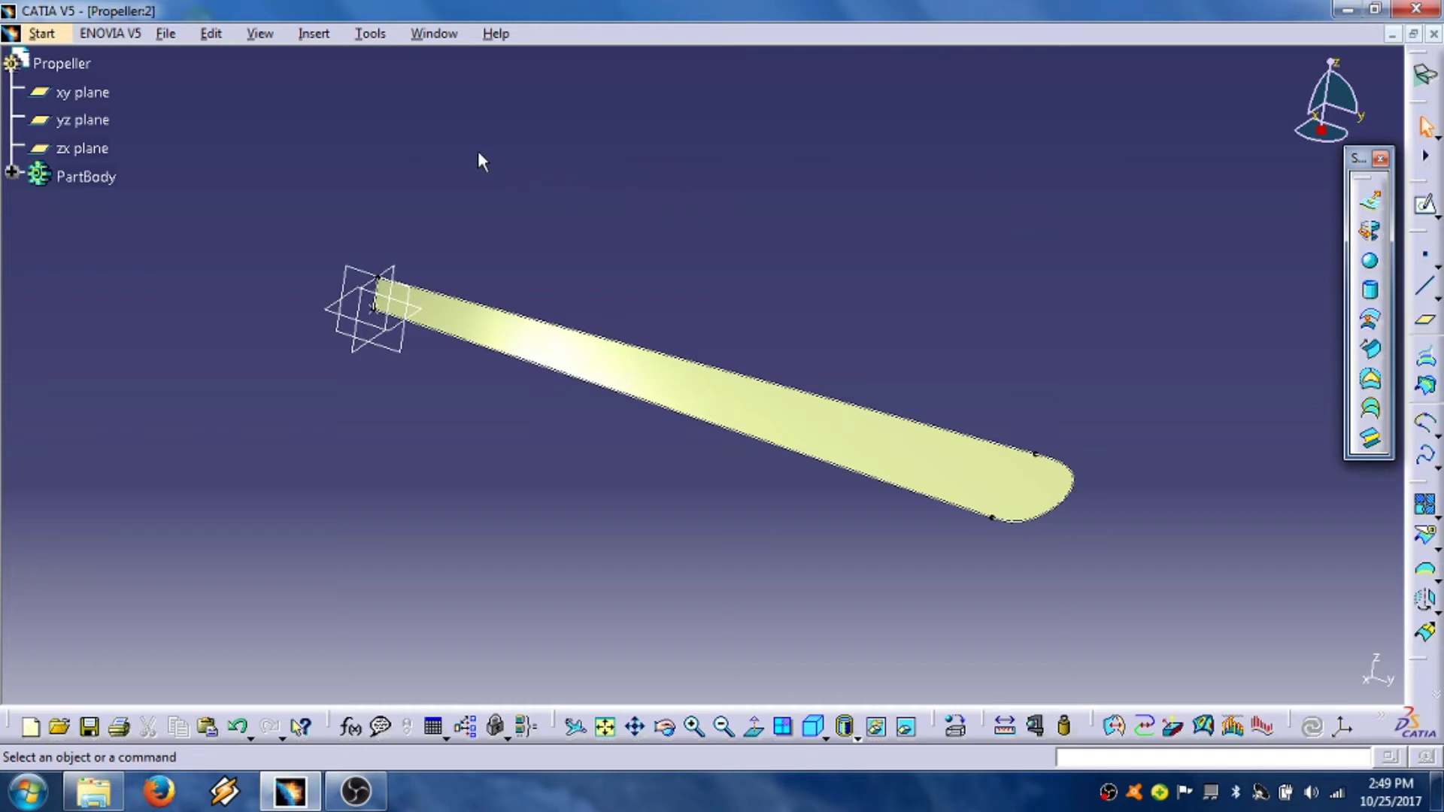
click(42, 33)
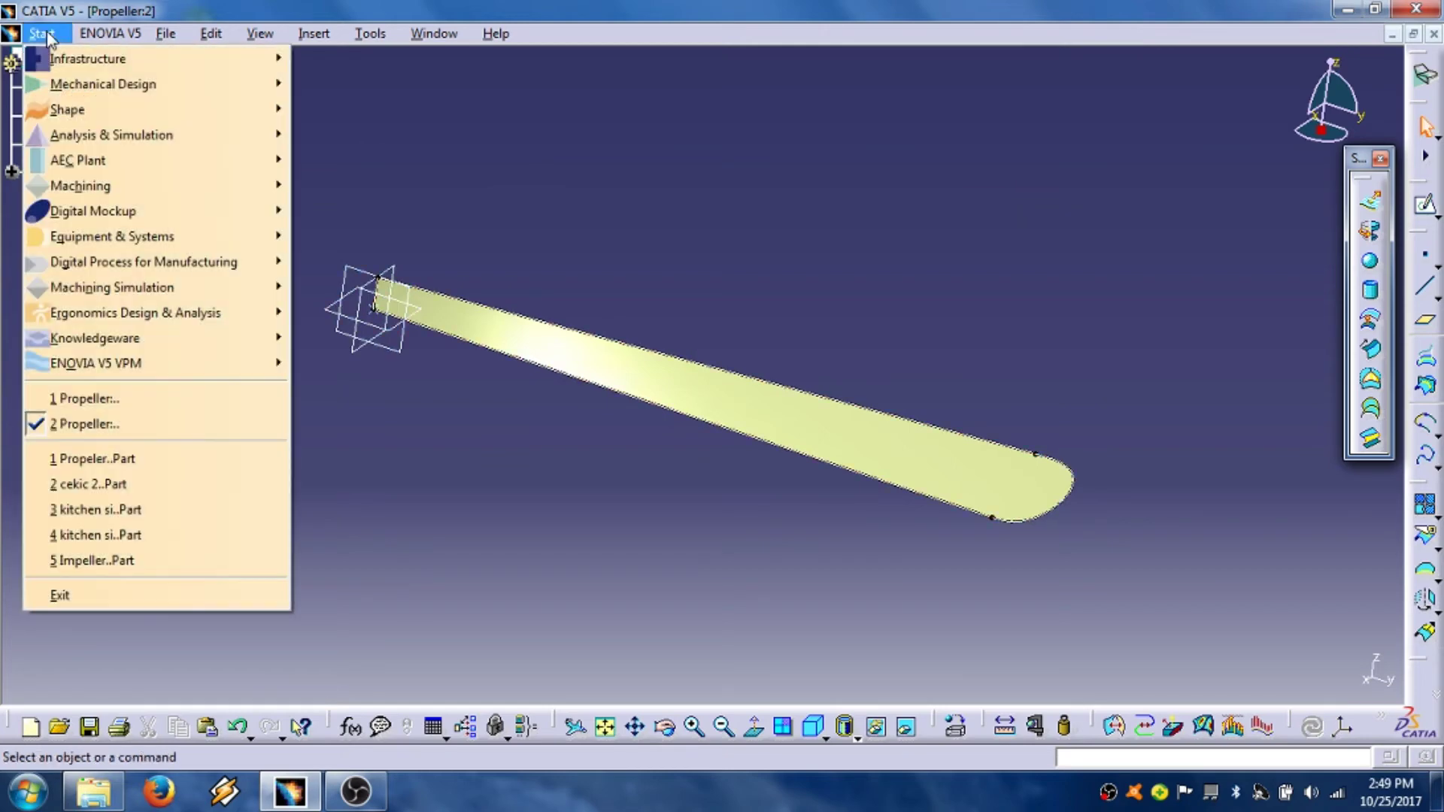
mouse_move(138, 84)
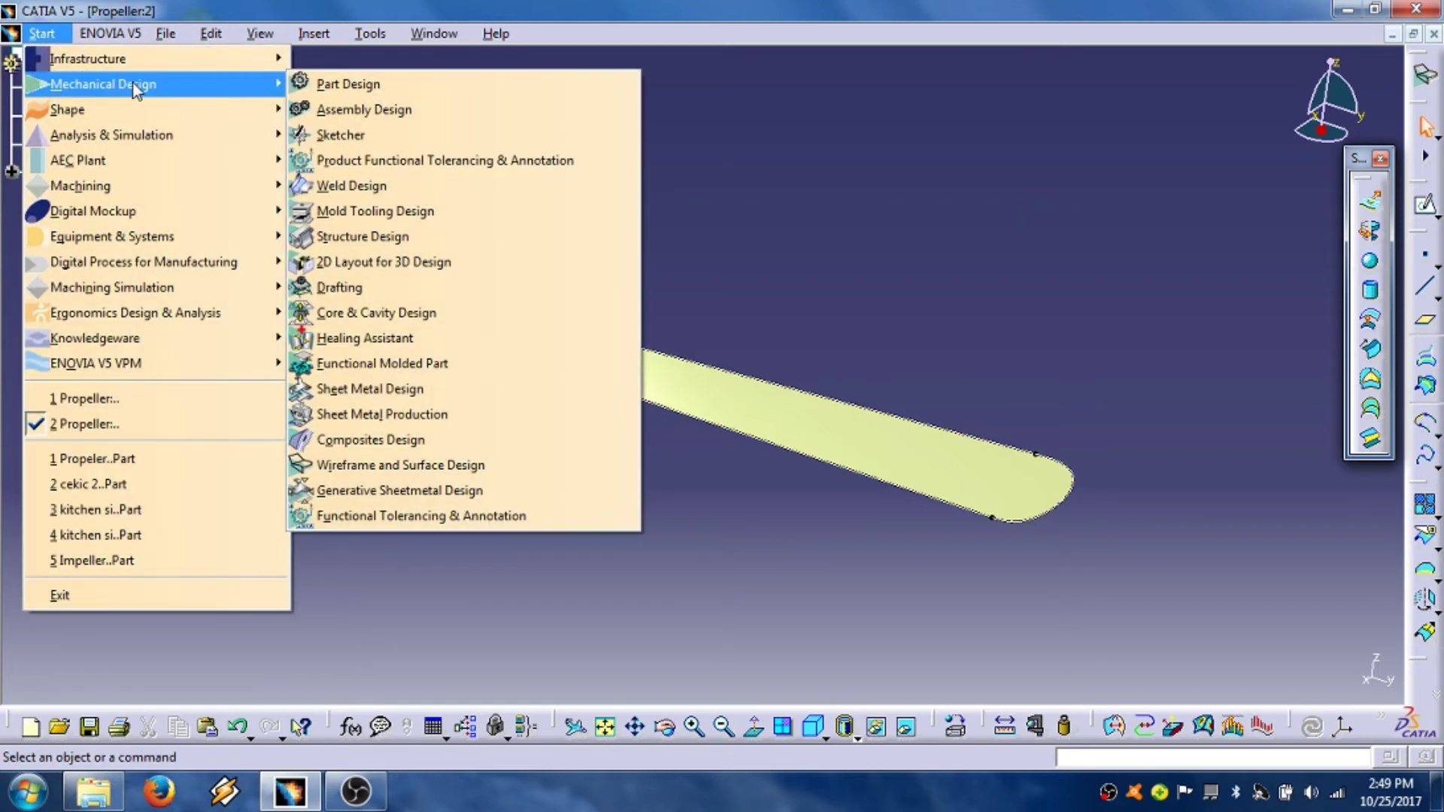
click(374, 86)
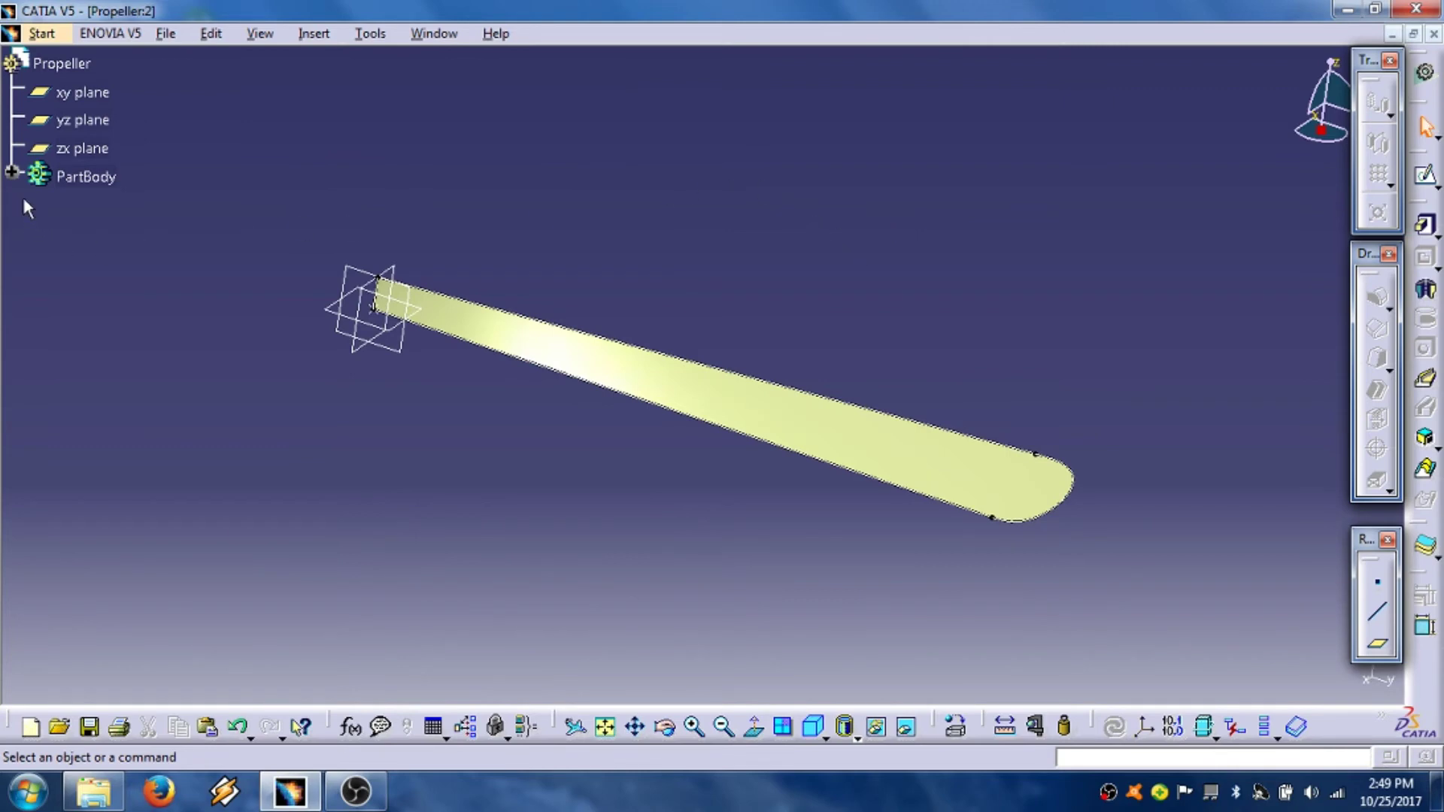
Step: Start a sketch on the xy plane and draw a centre-radius circle at the origin
click(99, 92)
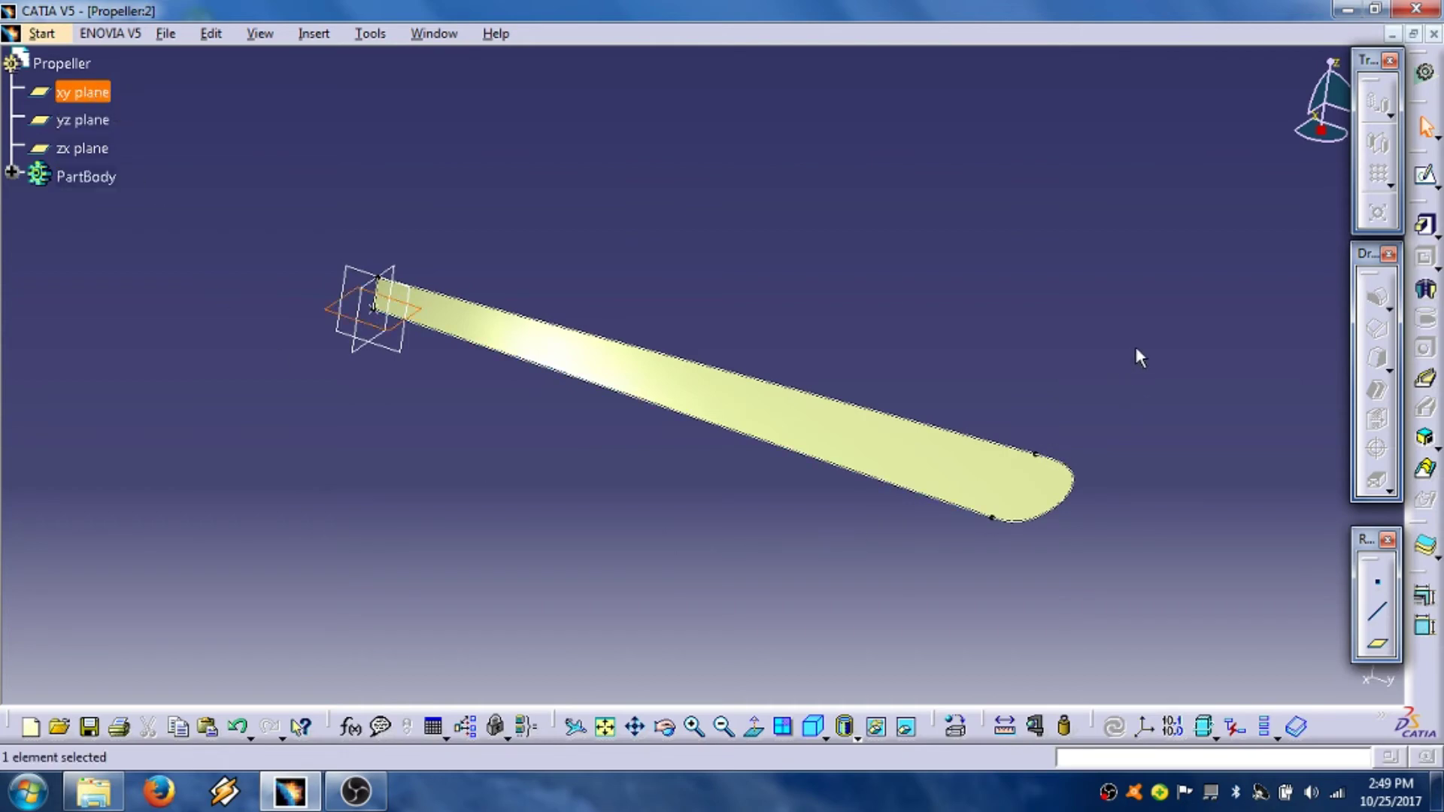
click(1426, 175)
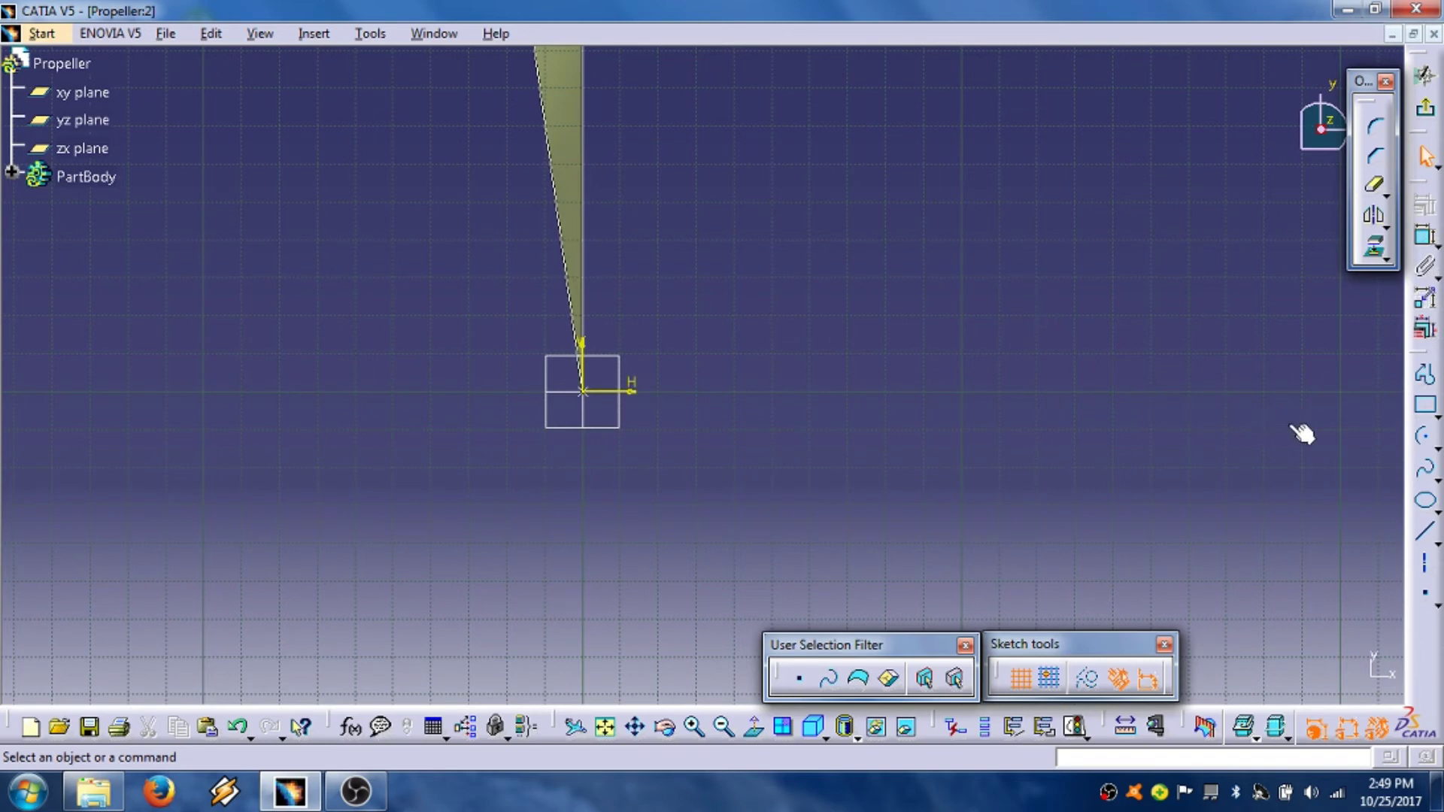
click(1437, 448)
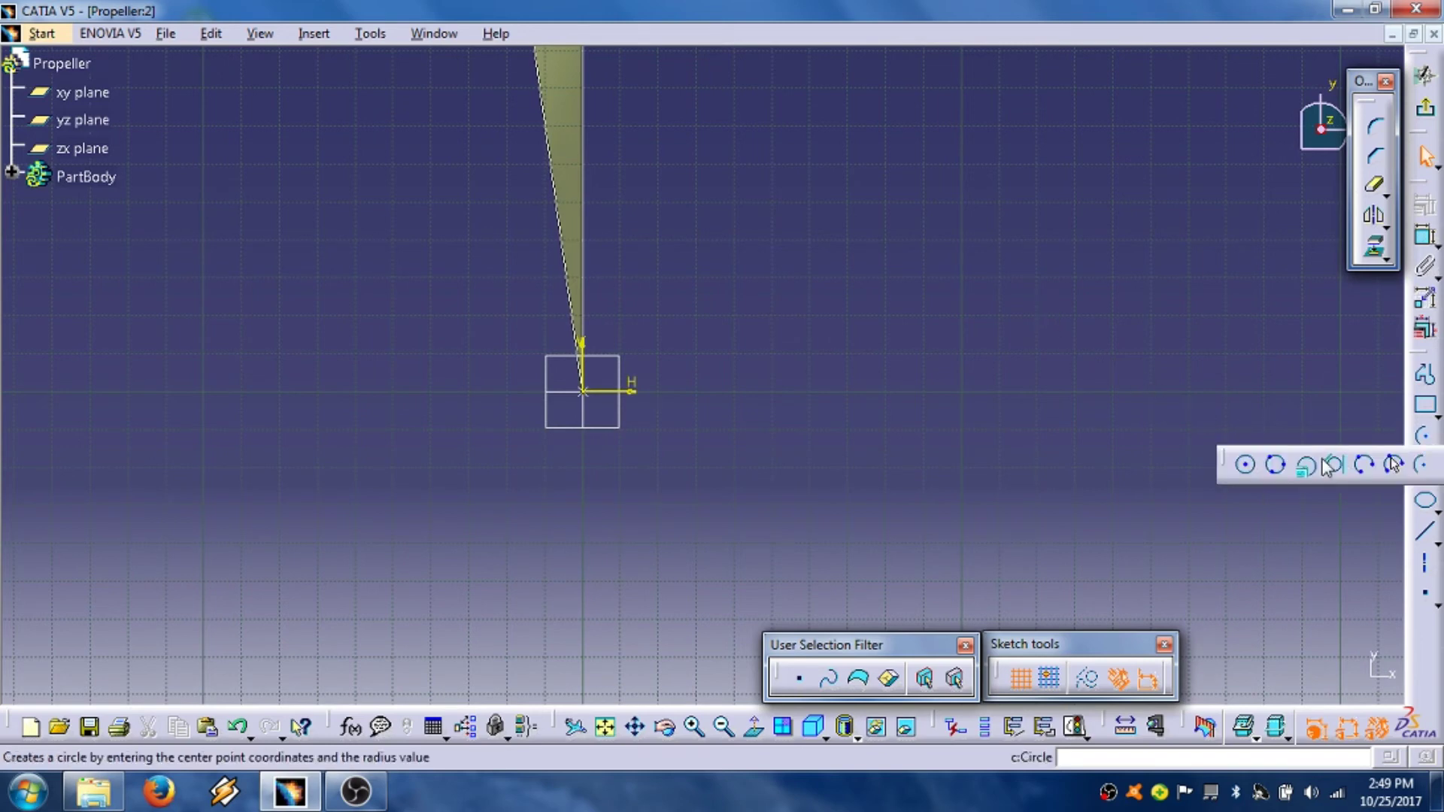
click(1248, 465)
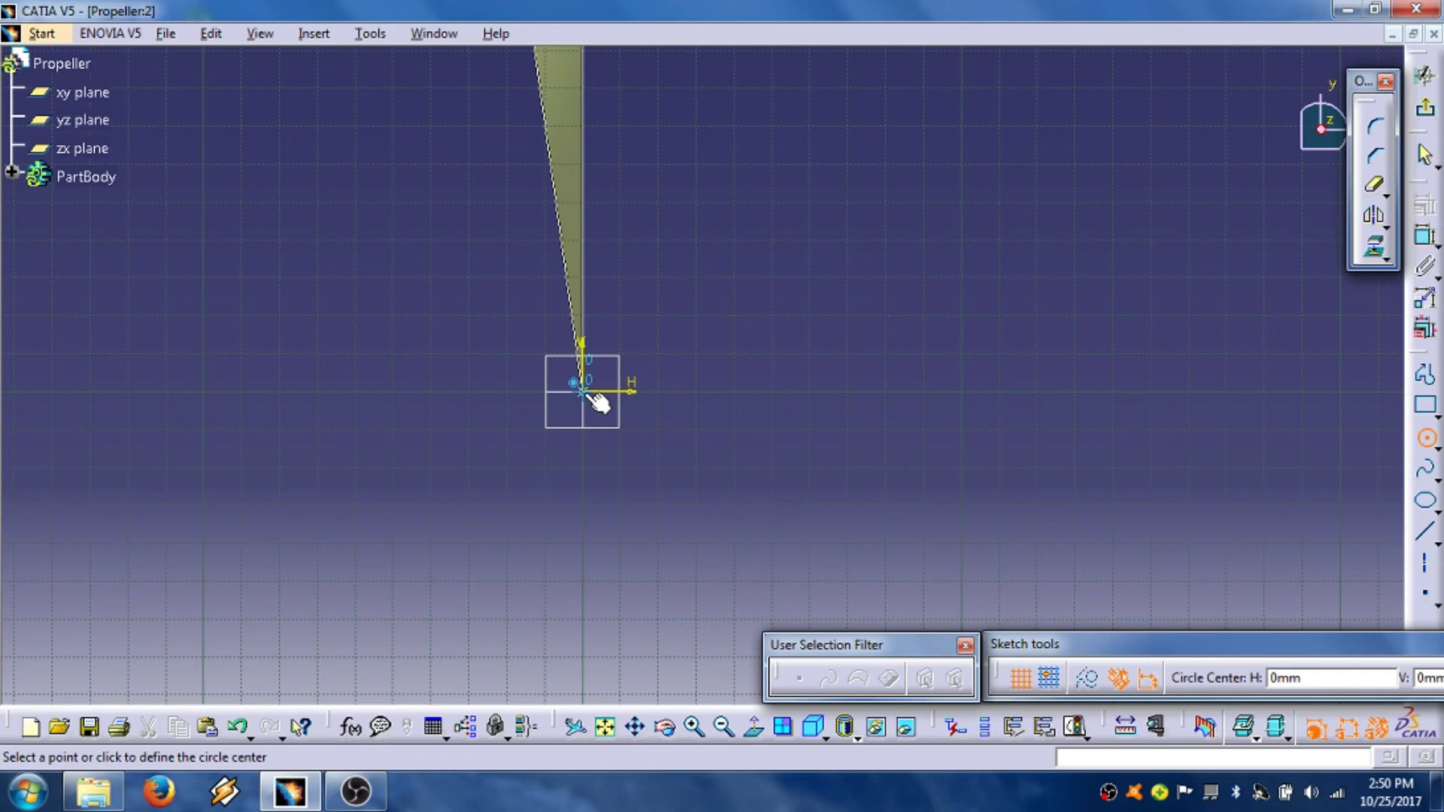
click(592, 394)
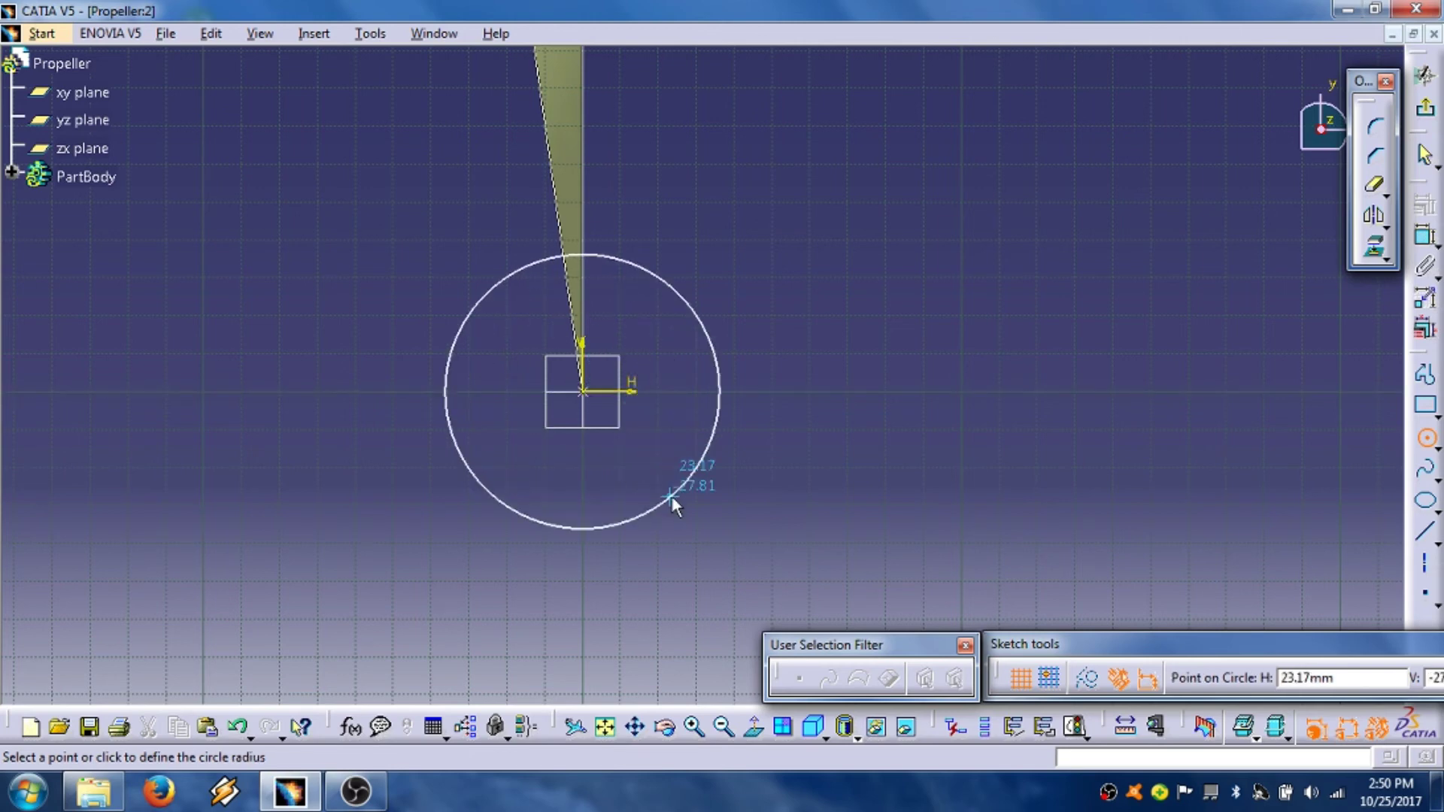
click(672, 502)
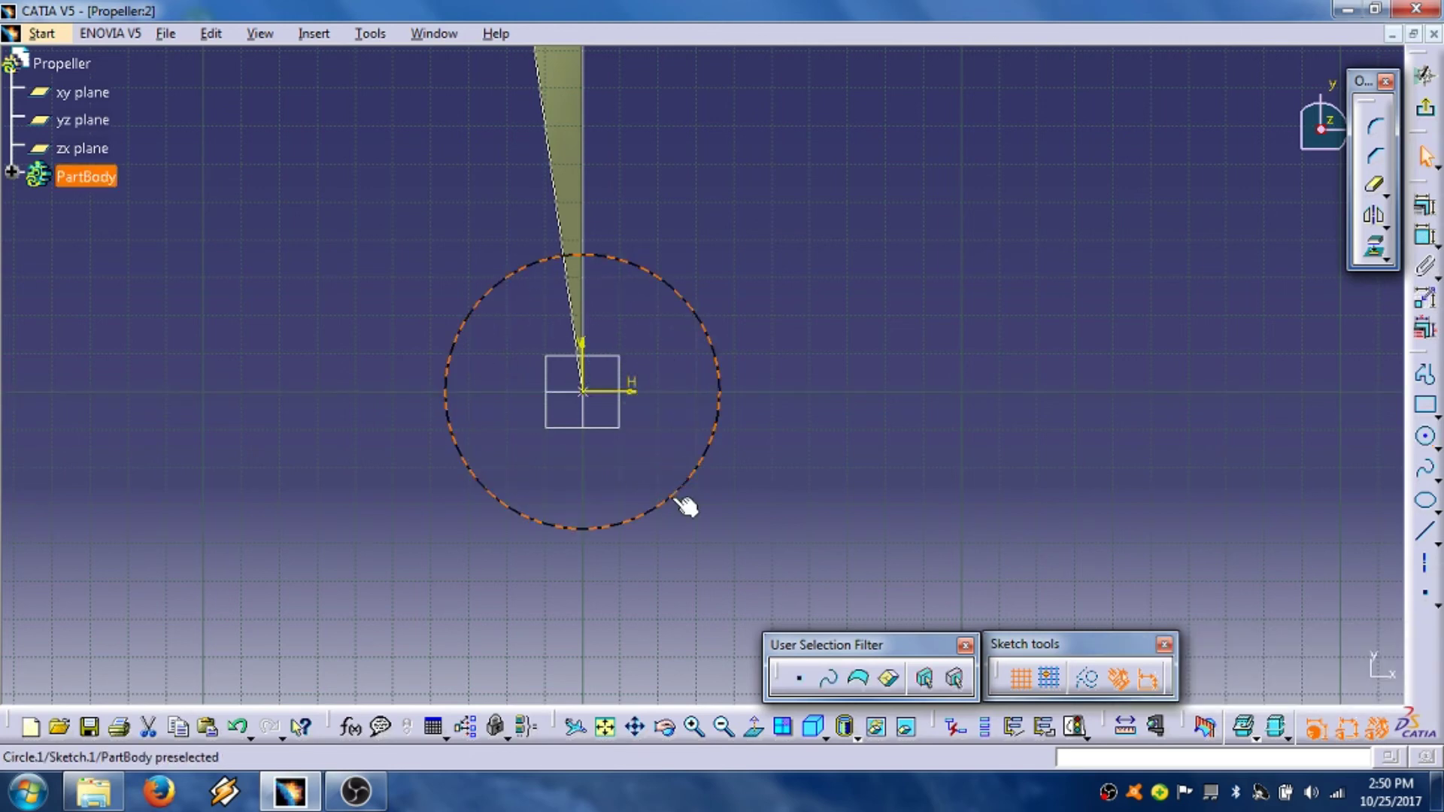
Step: Constrain the circle's diameter to 50 mm and exit the sketch
click(1419, 245)
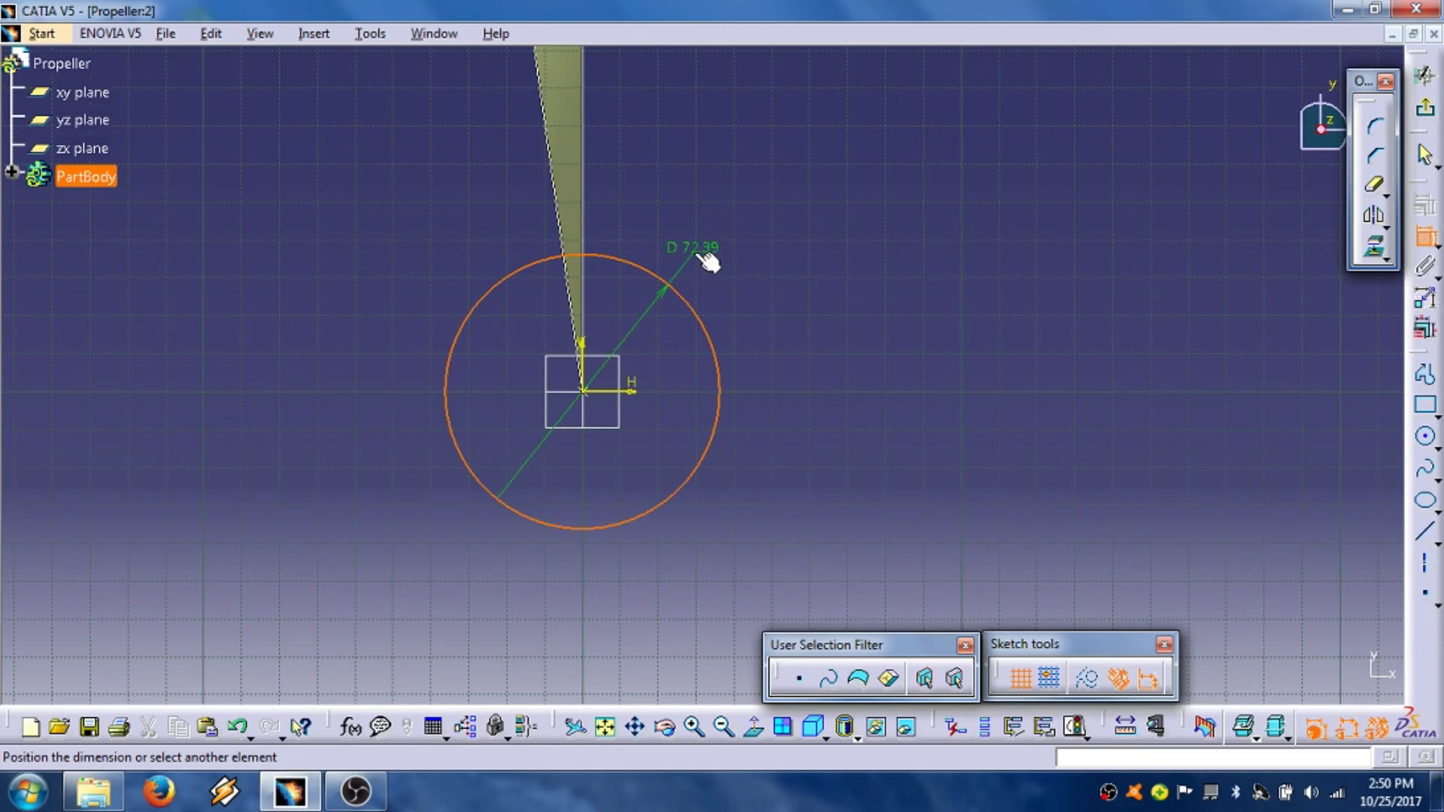
click(707, 254)
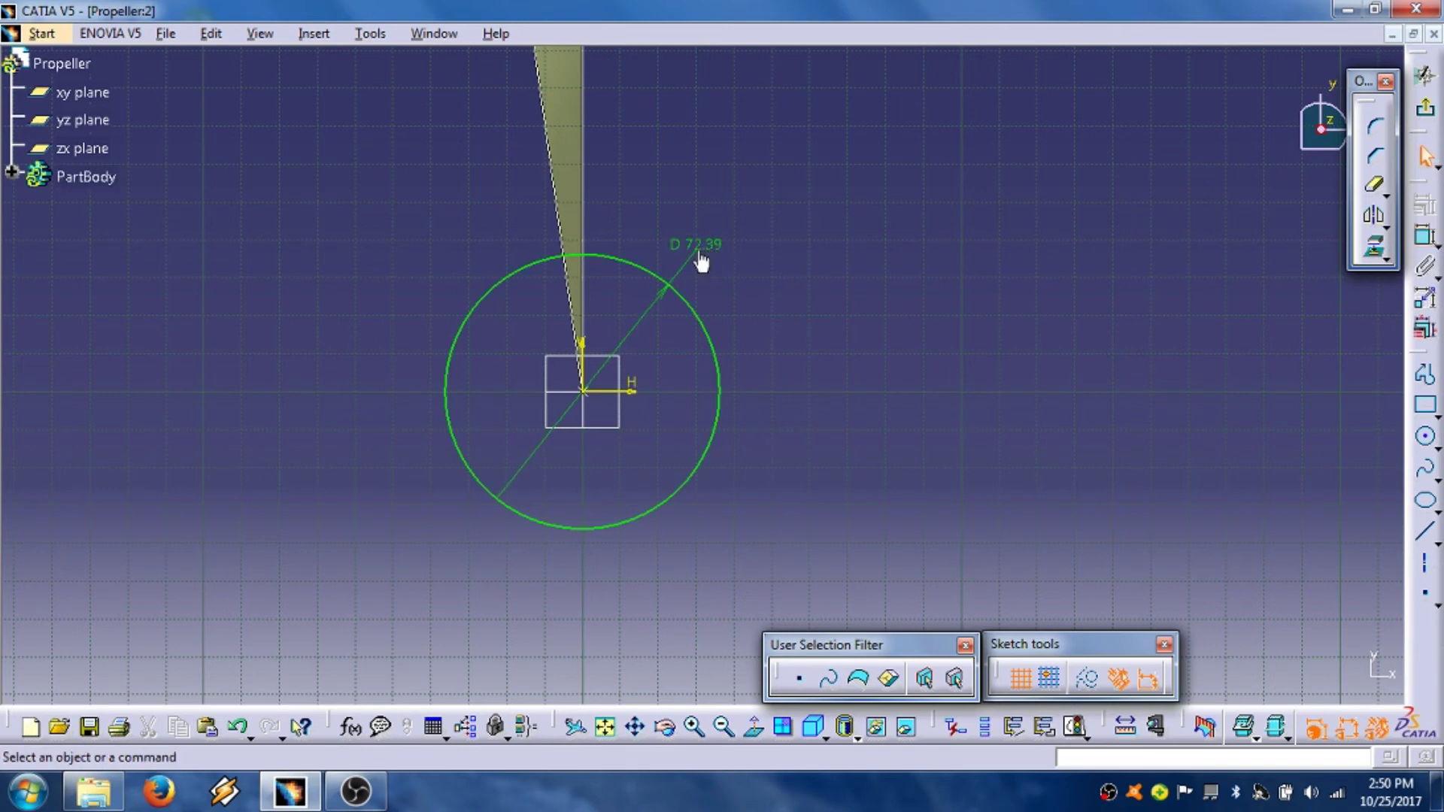
click(699, 242)
double_click(699, 242)
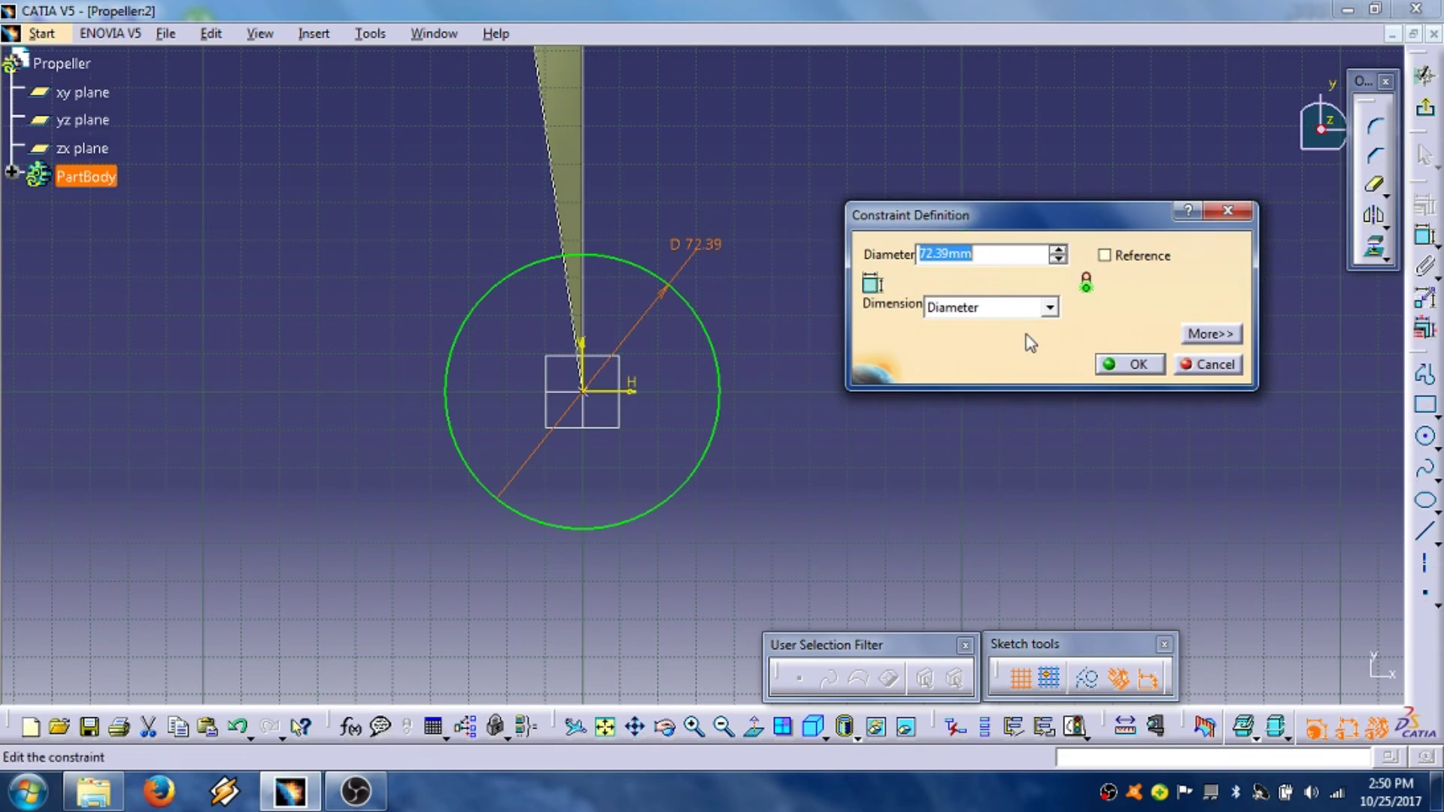
text(50)
click(1126, 366)
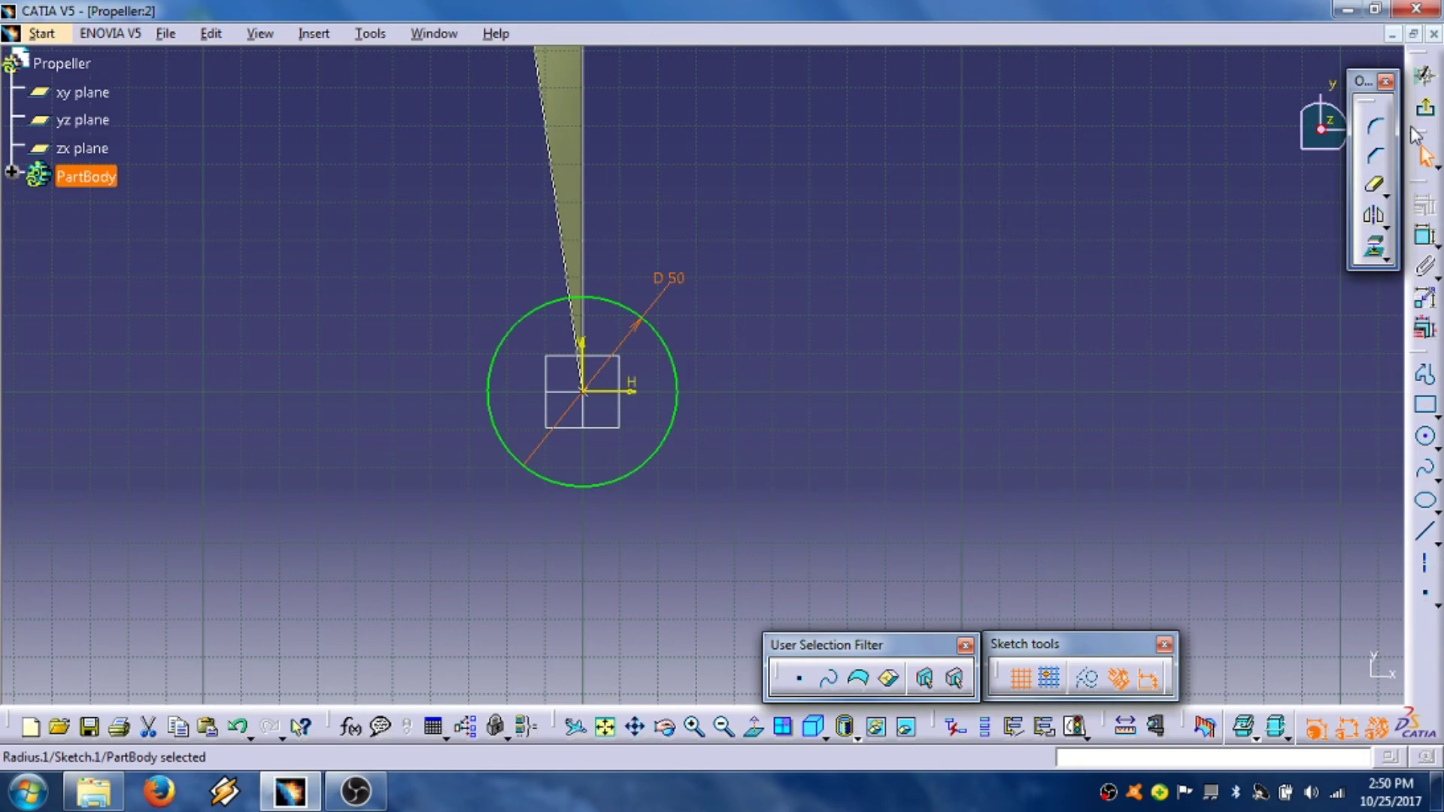
click(1424, 75)
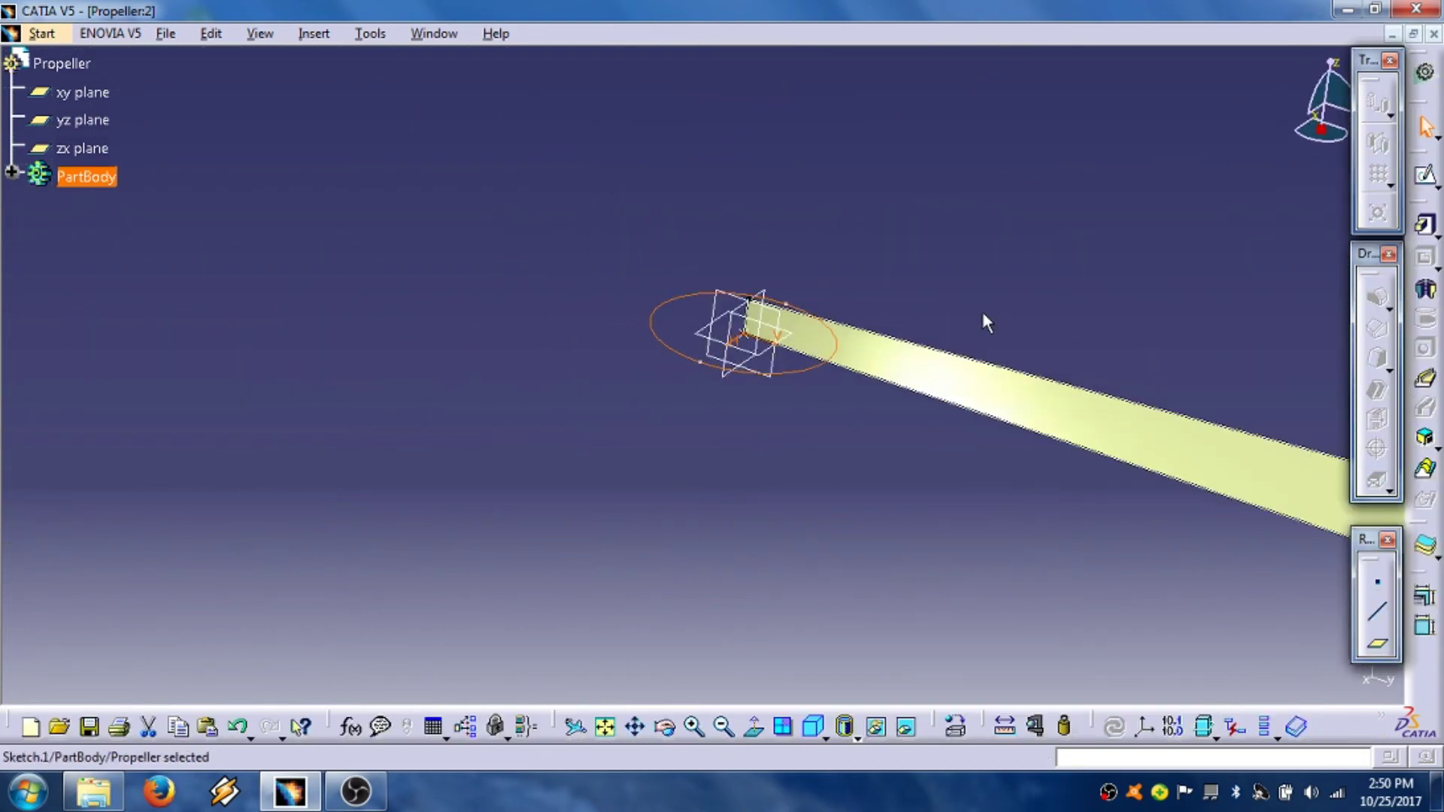
click(1424, 225)
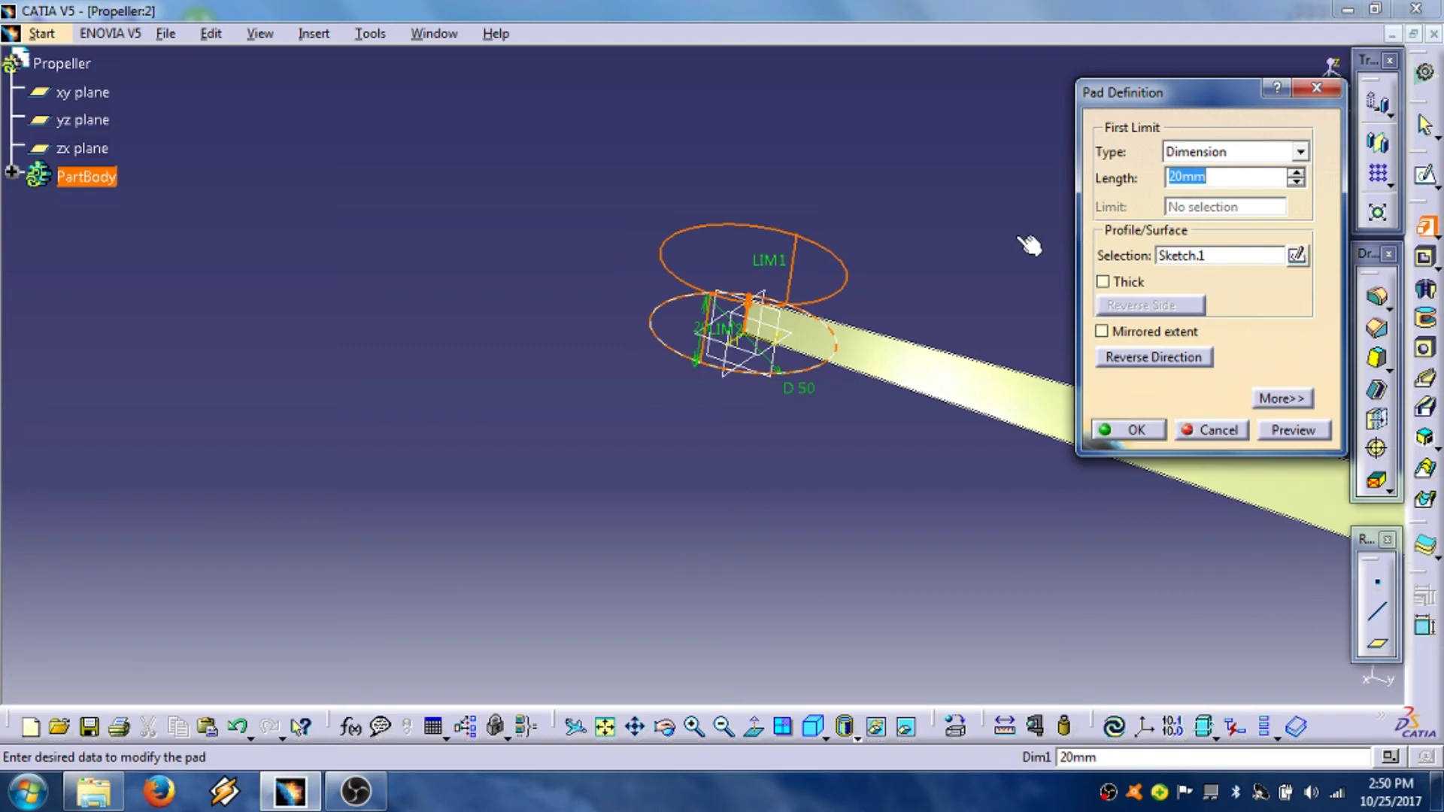
click(1103, 331)
middle_drag(903, 344, 661, 284)
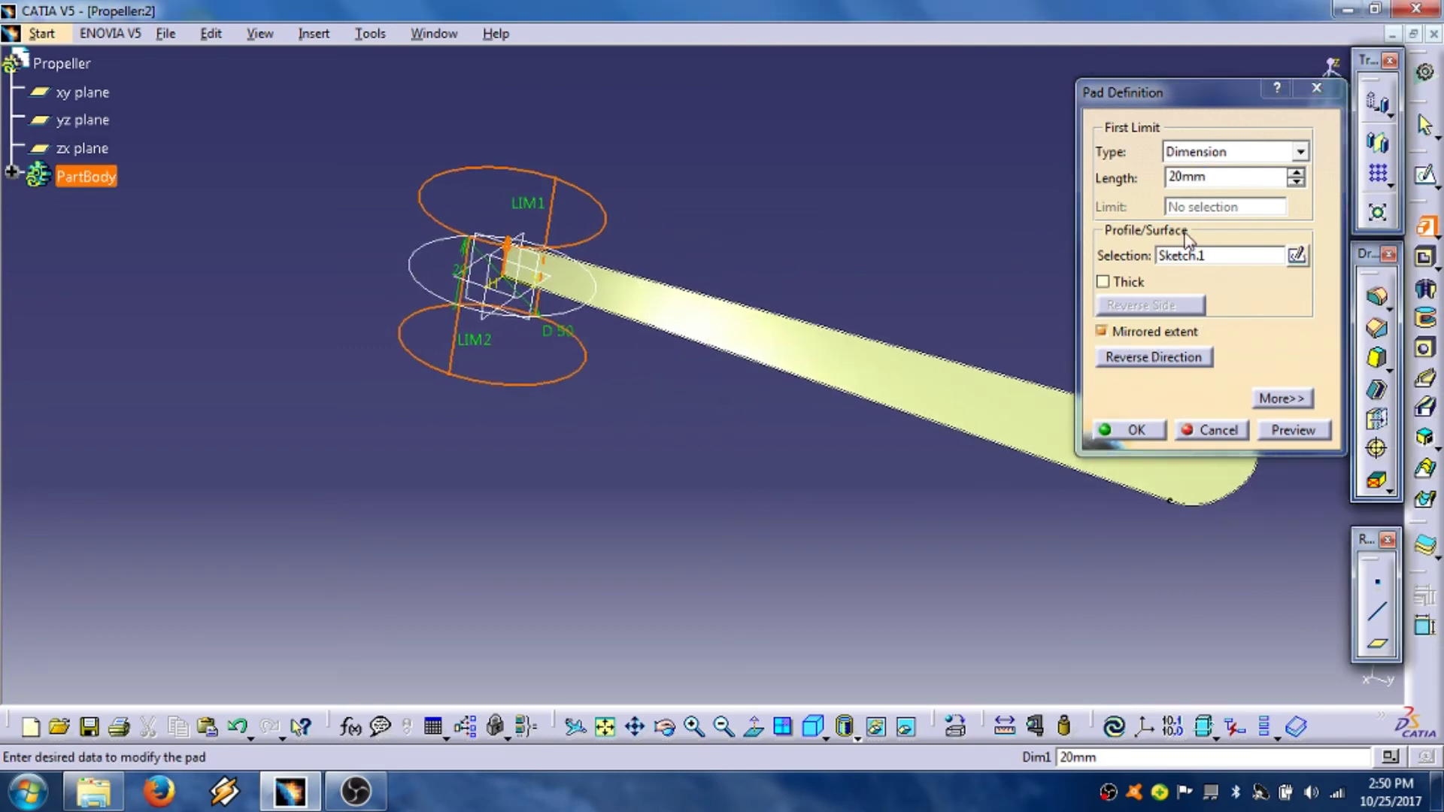
click(1296, 174)
click(1296, 174)
click(1296, 174)
click(1296, 174)
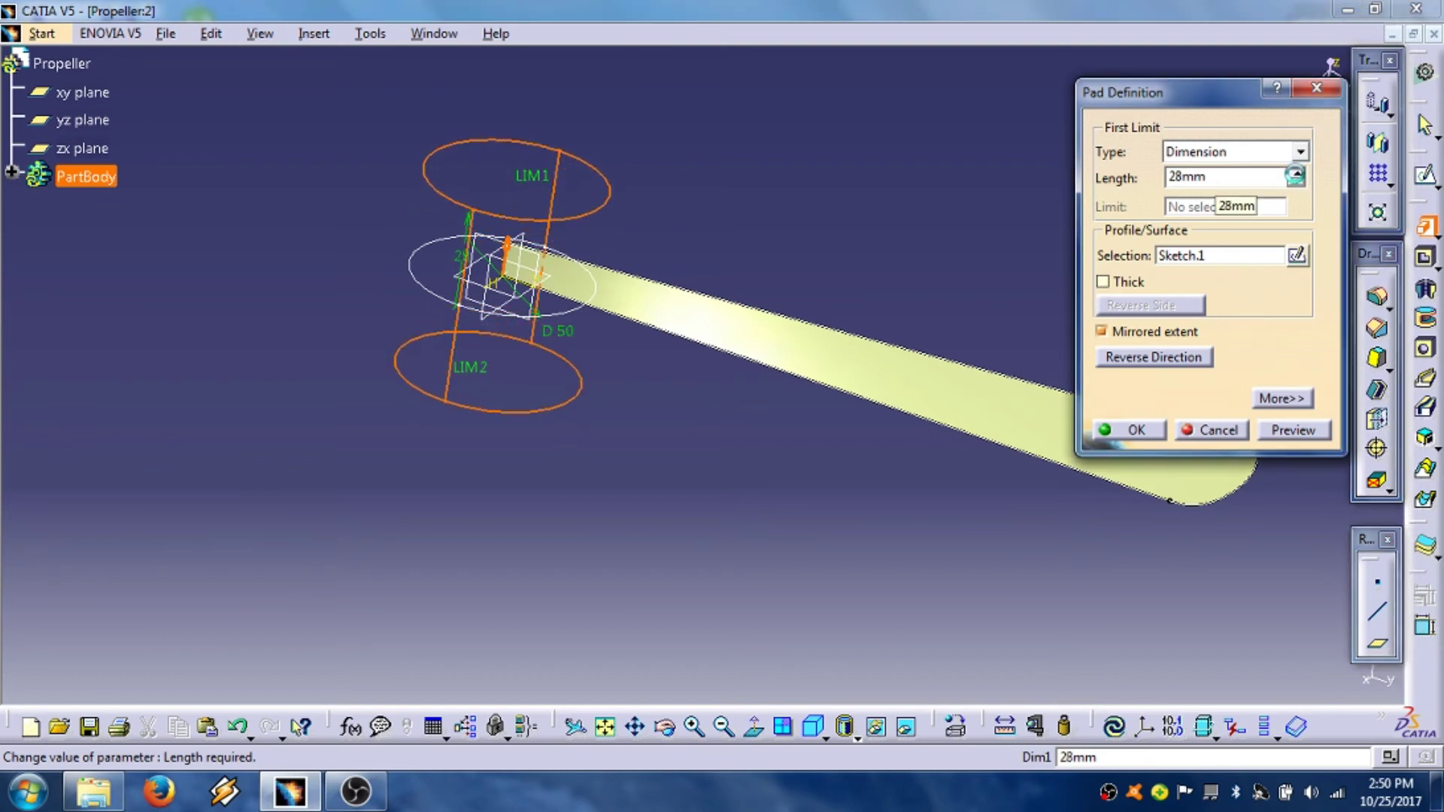
click(1296, 174)
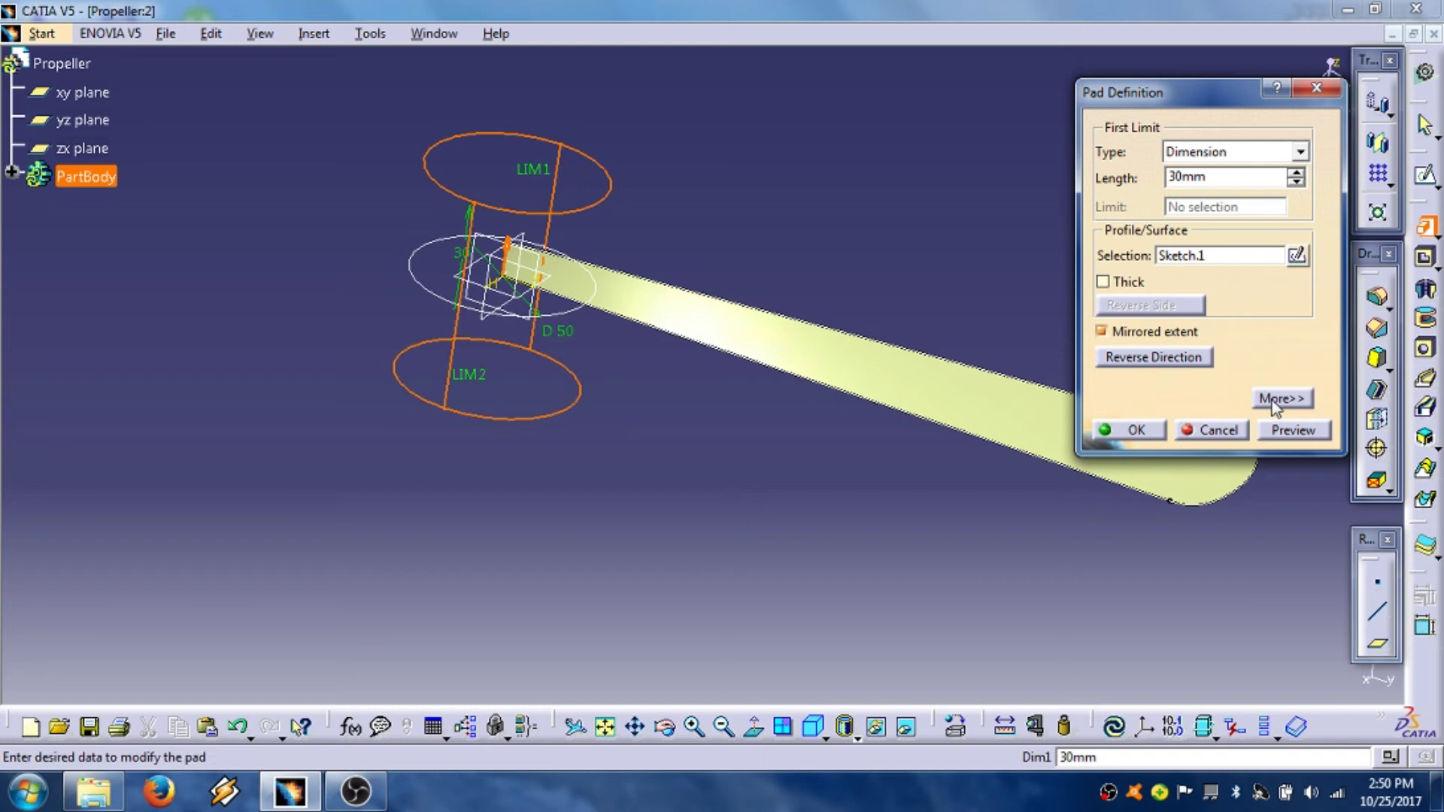
click(1293, 433)
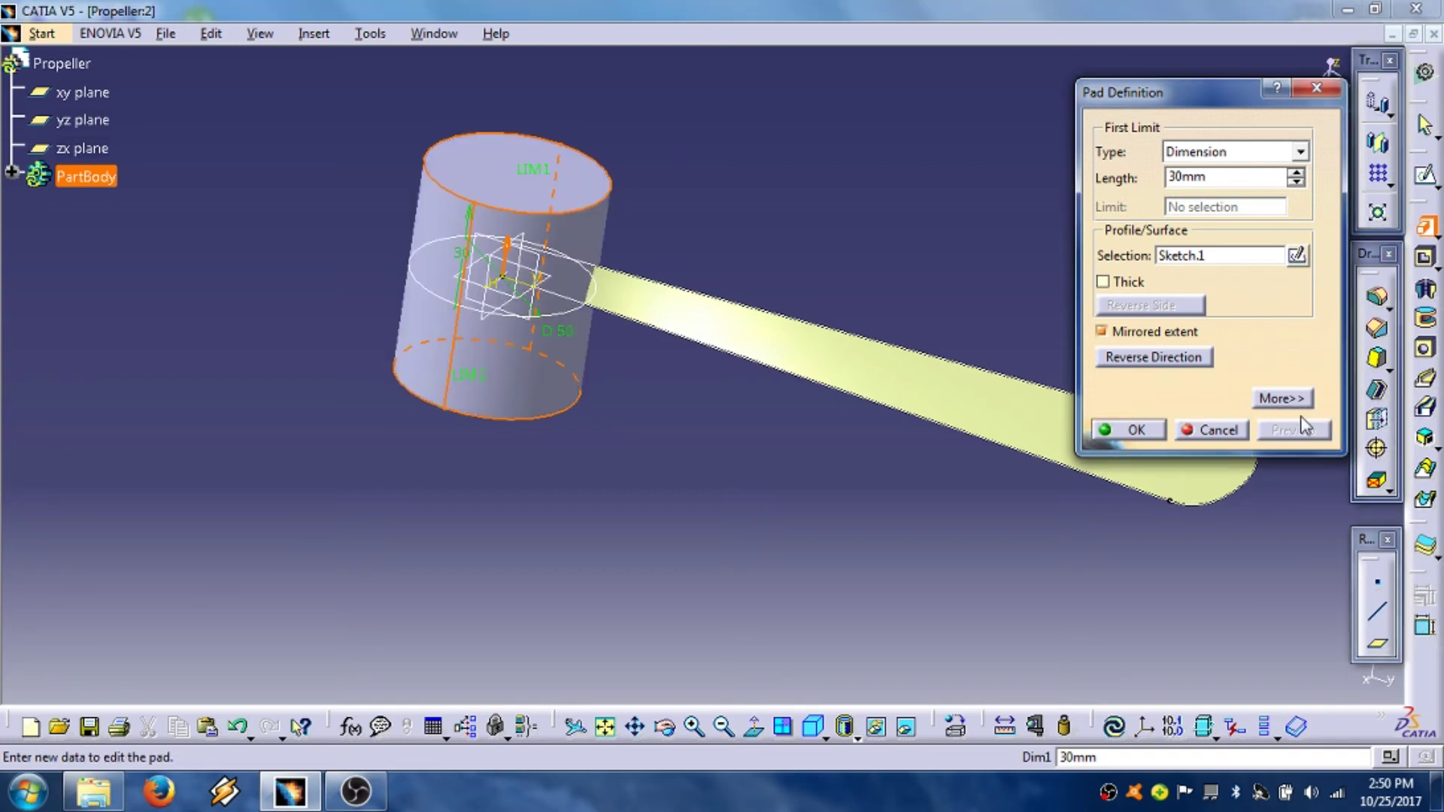
click(1136, 430)
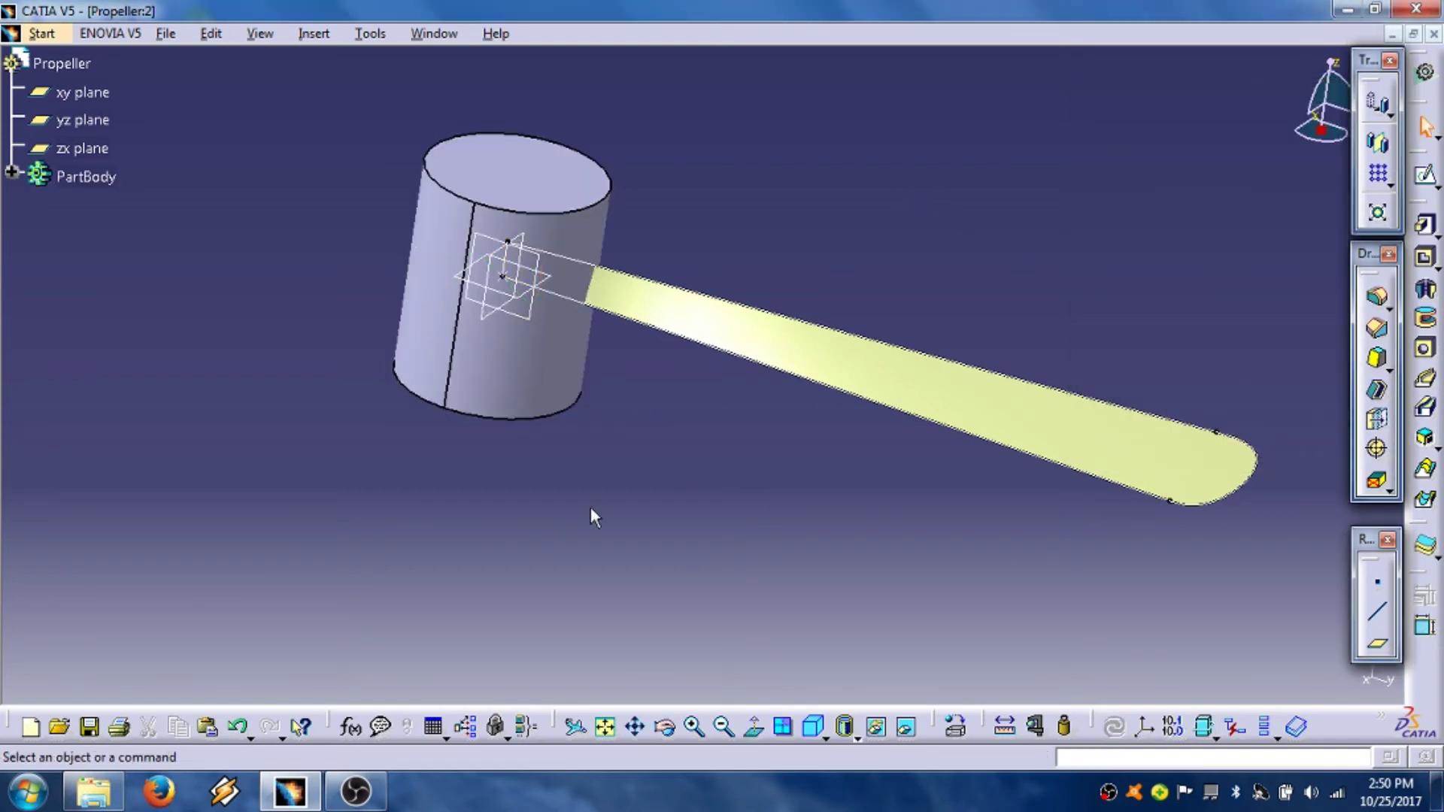
middle_drag(749, 437, 585, 471)
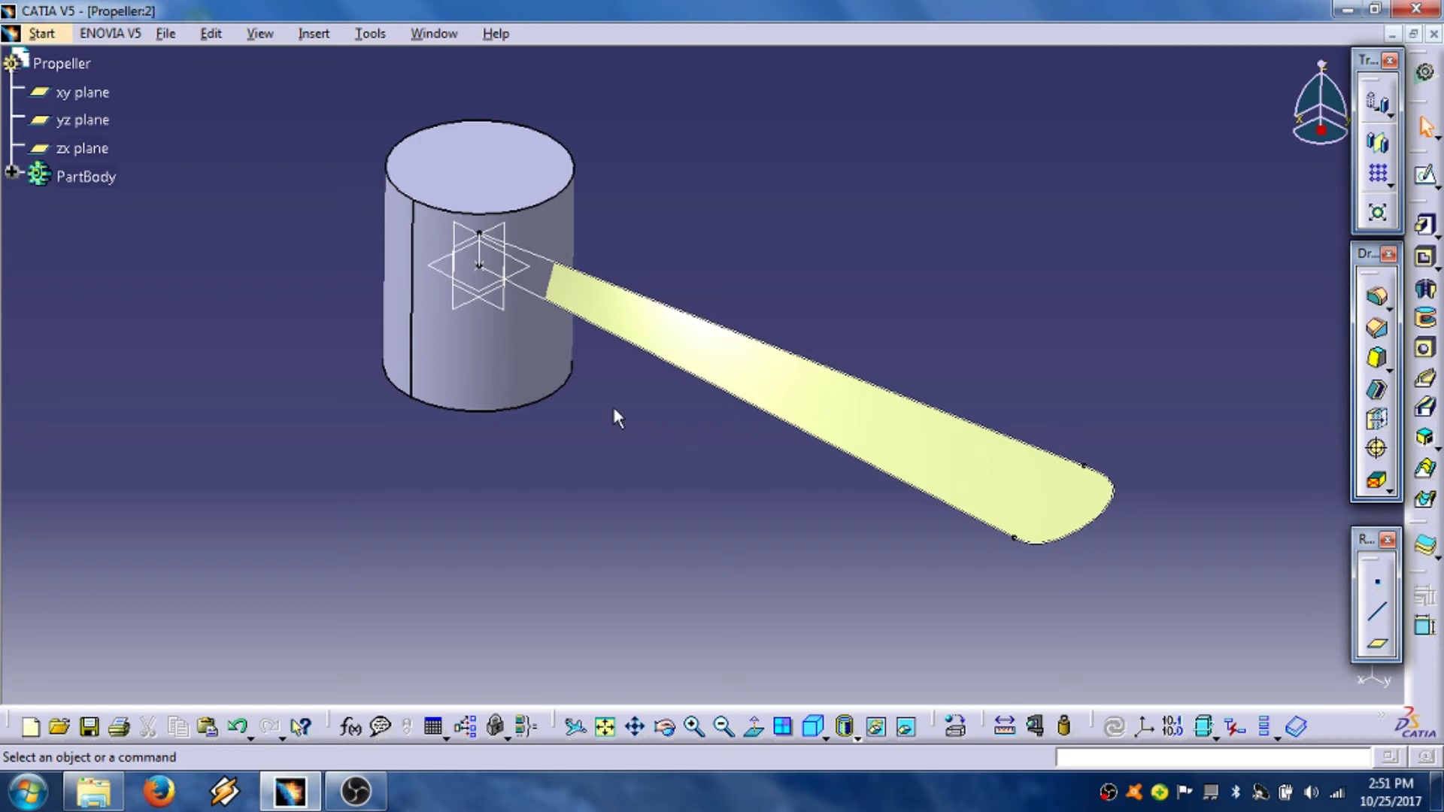
Step: Hide the blade's root line, outer edge line and root point construction geometry
click(544, 299)
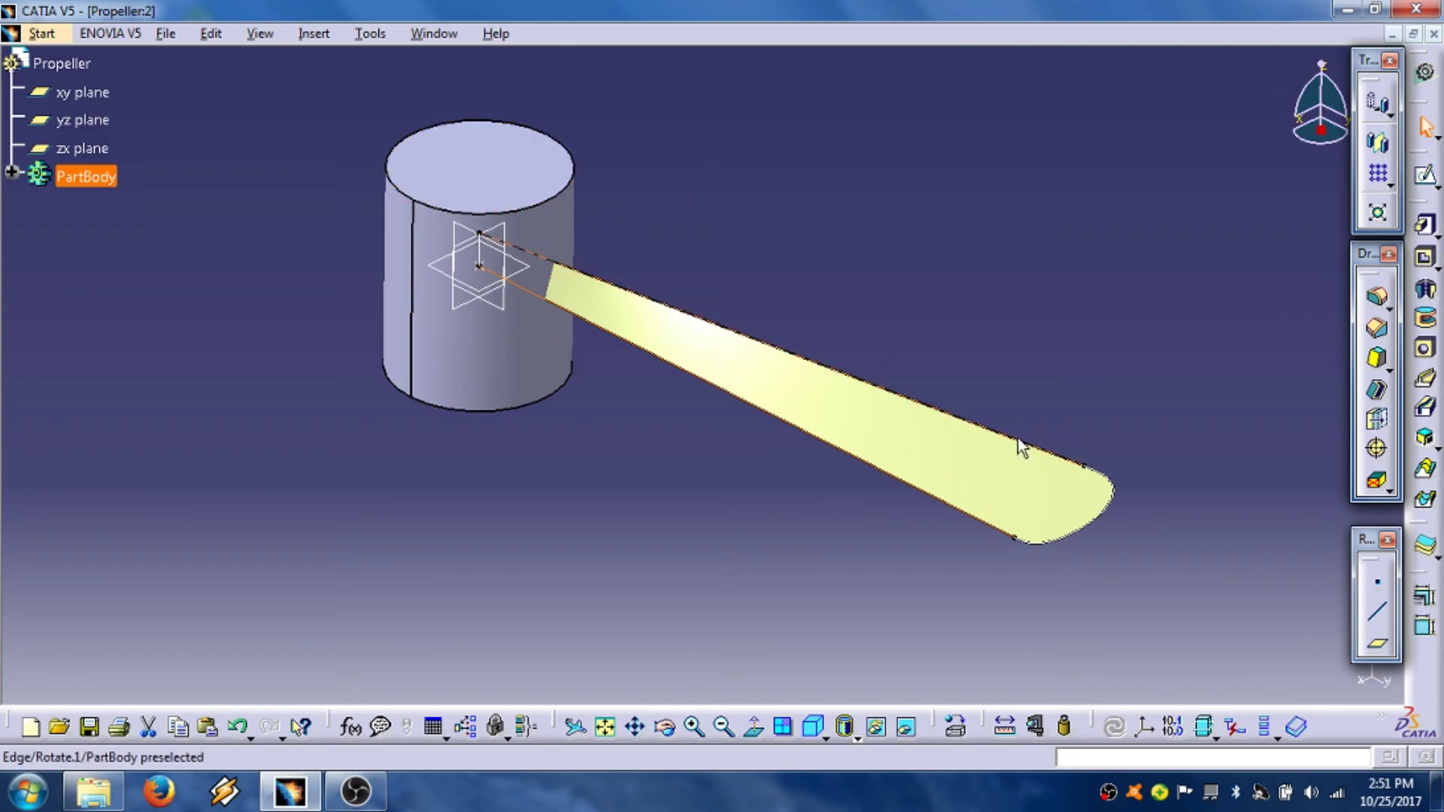
ctrl+click(1103, 526)
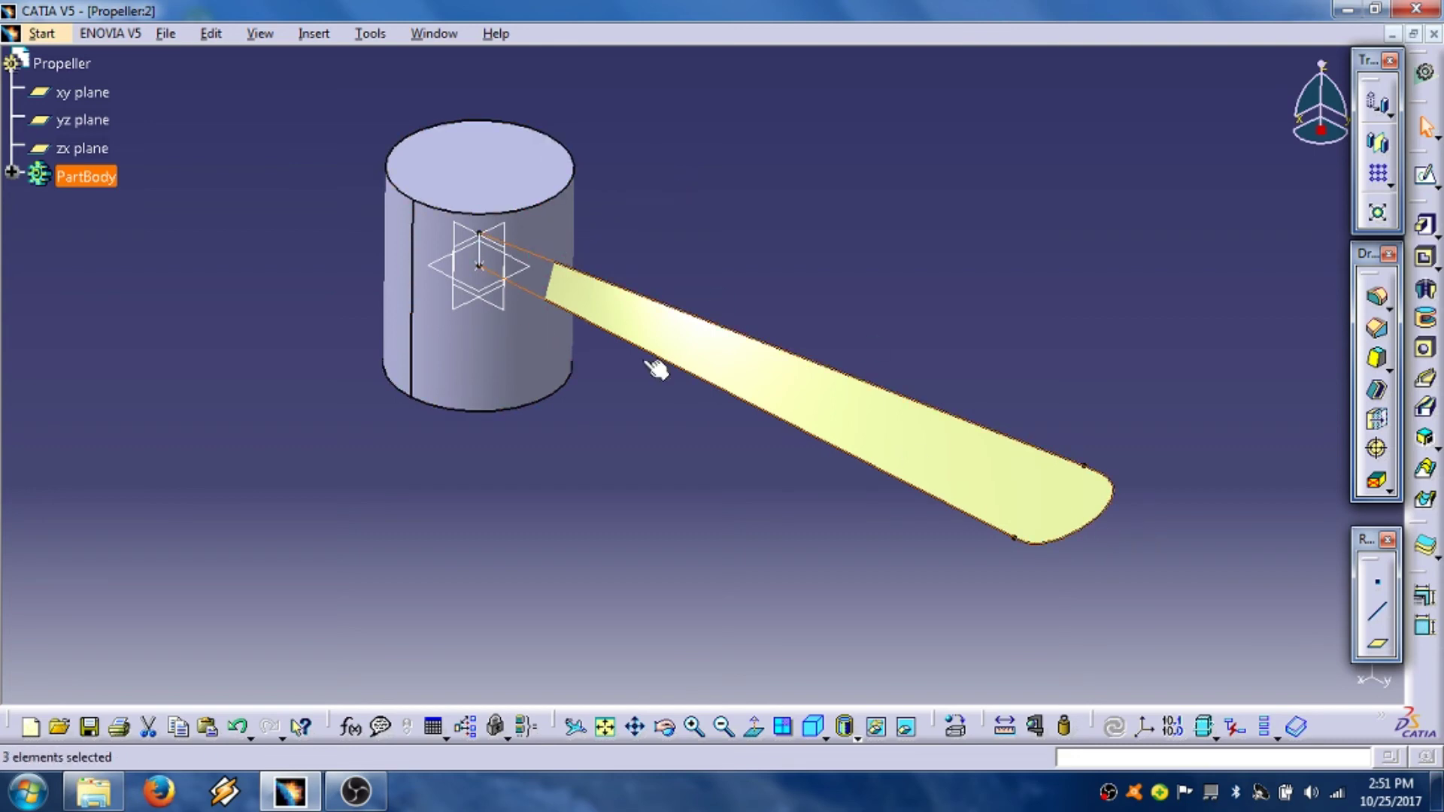
ctrl+click(482, 268)
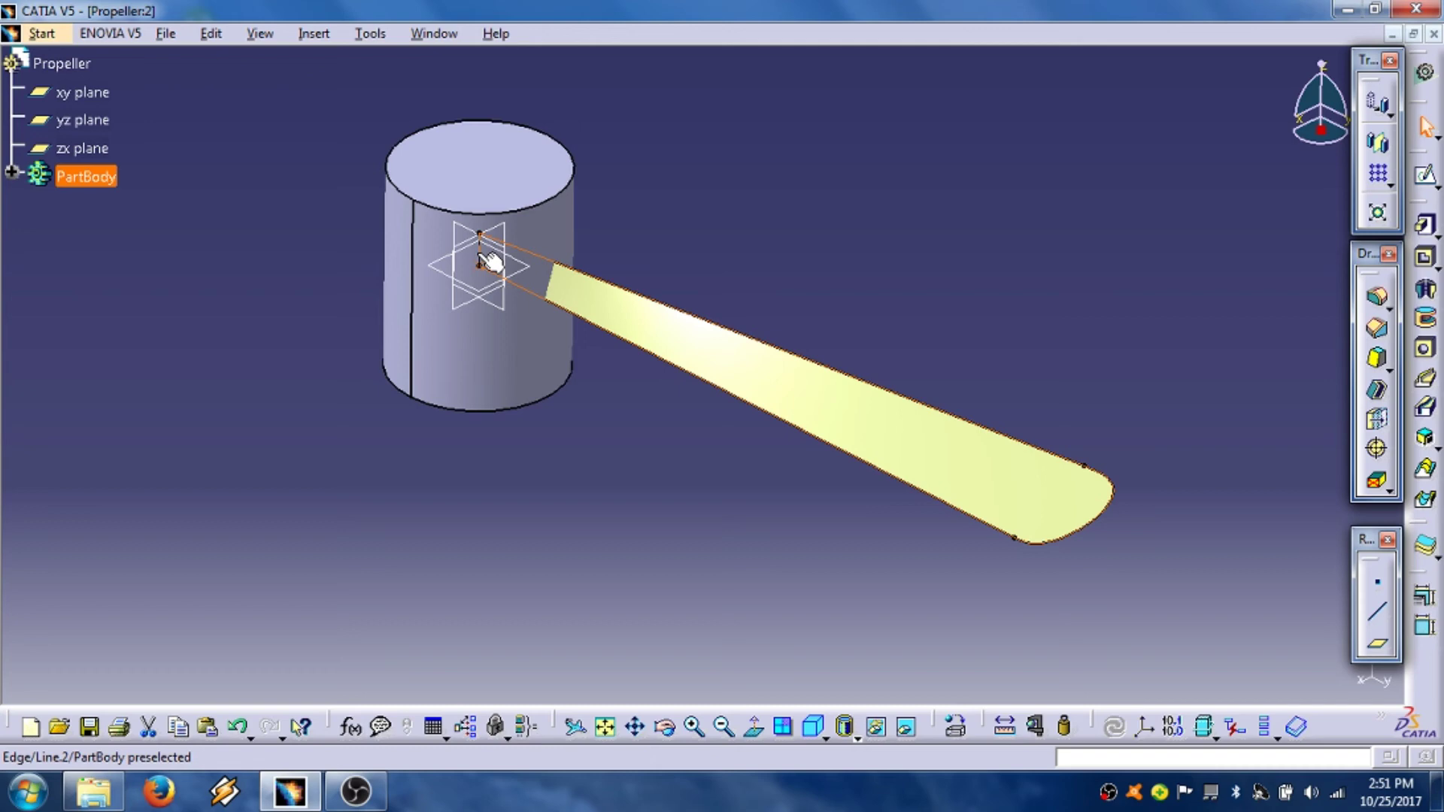
right_click(481, 263)
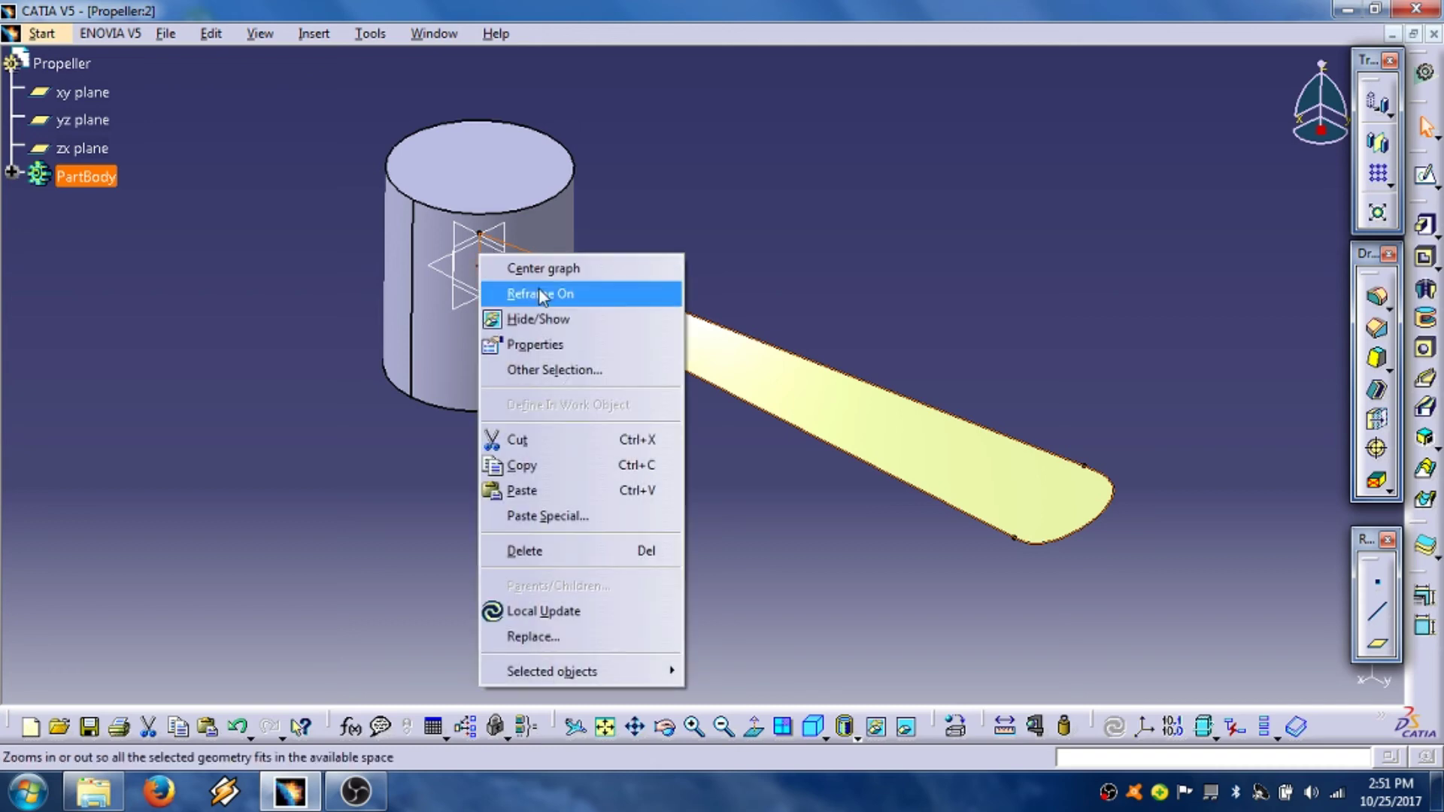
click(566, 322)
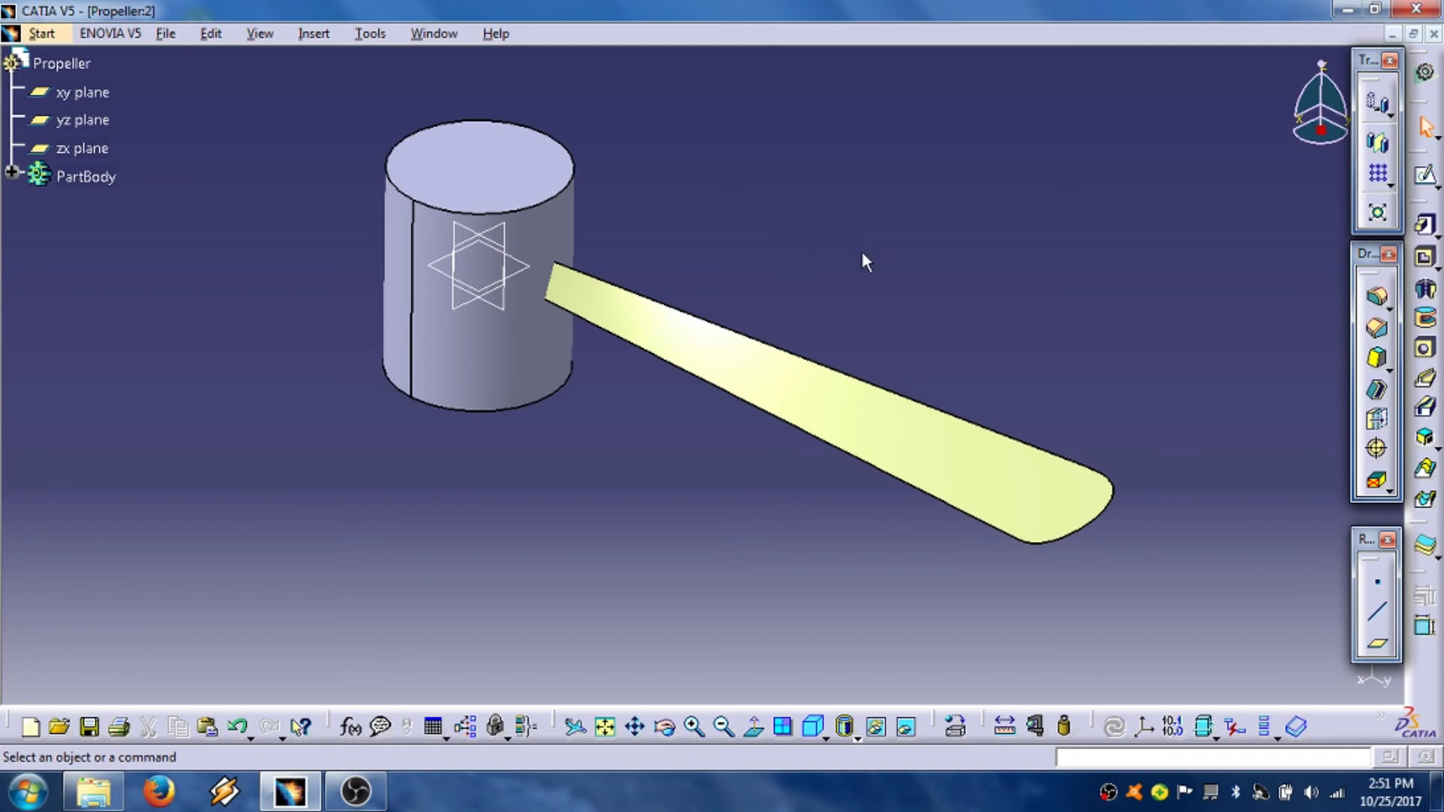
middle_drag(914, 252, 729, 263)
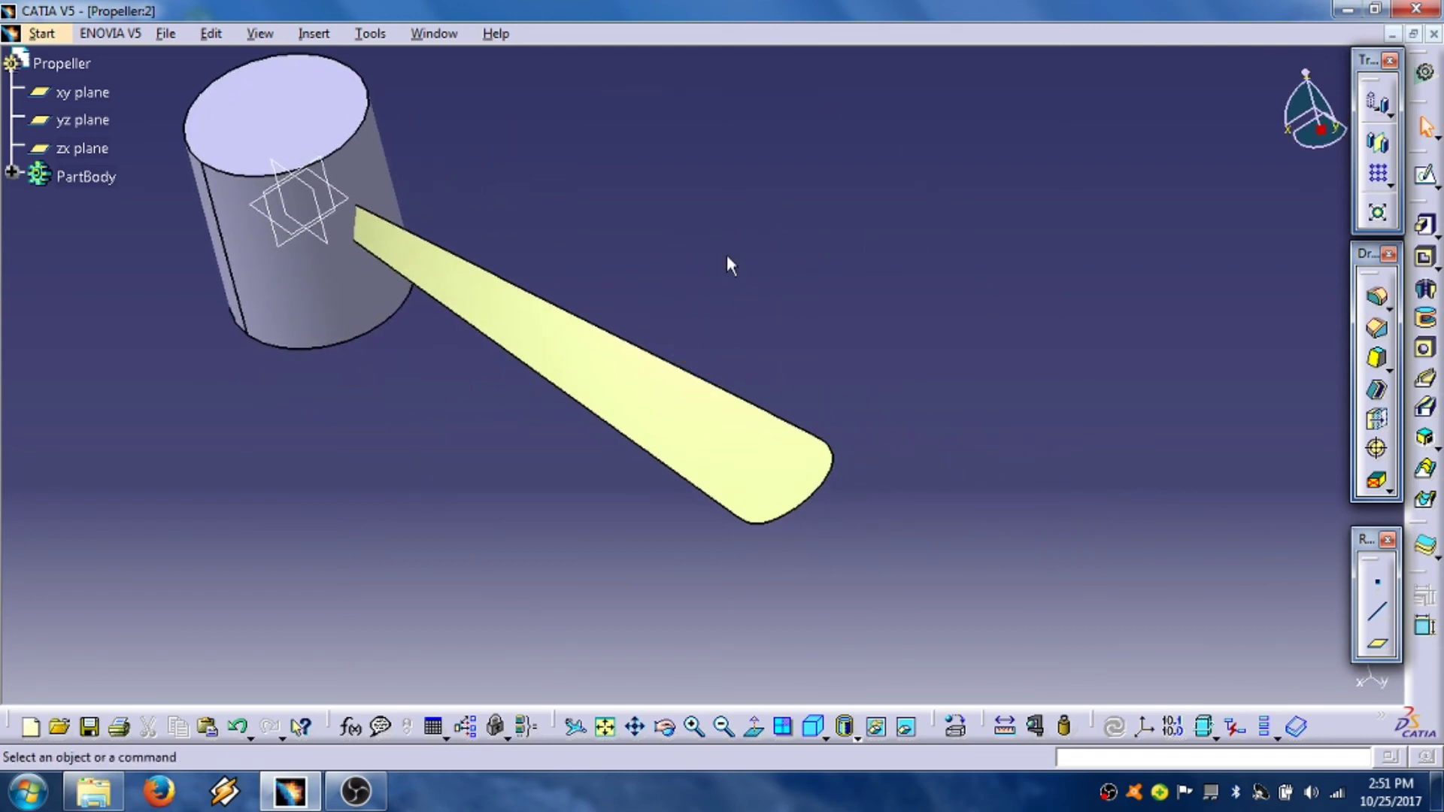
Step: Thicken the fill blade surface with a 3mm first offset and expand PartBody in the tree
click(584, 364)
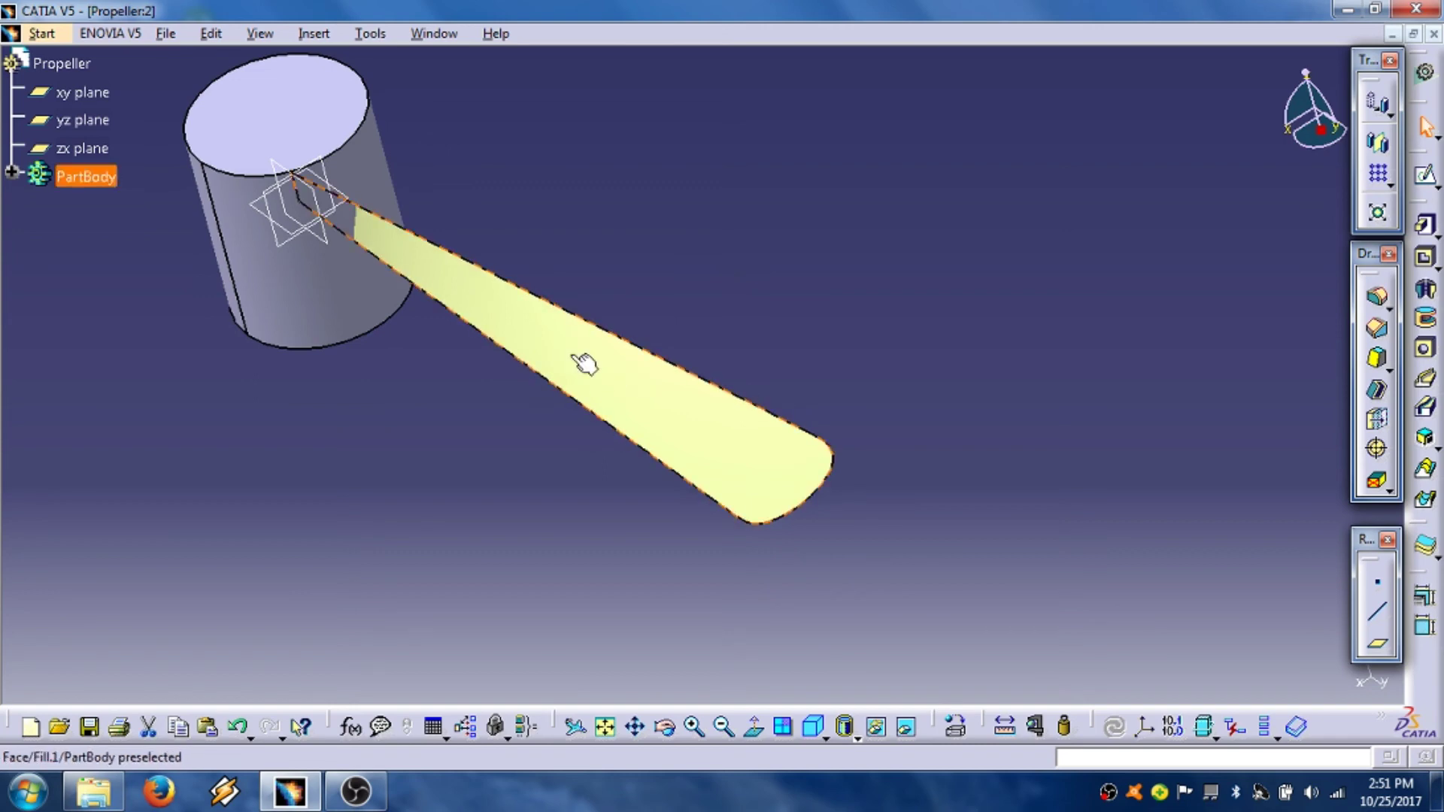
click(1426, 548)
drag(1061, 180, 937, 131)
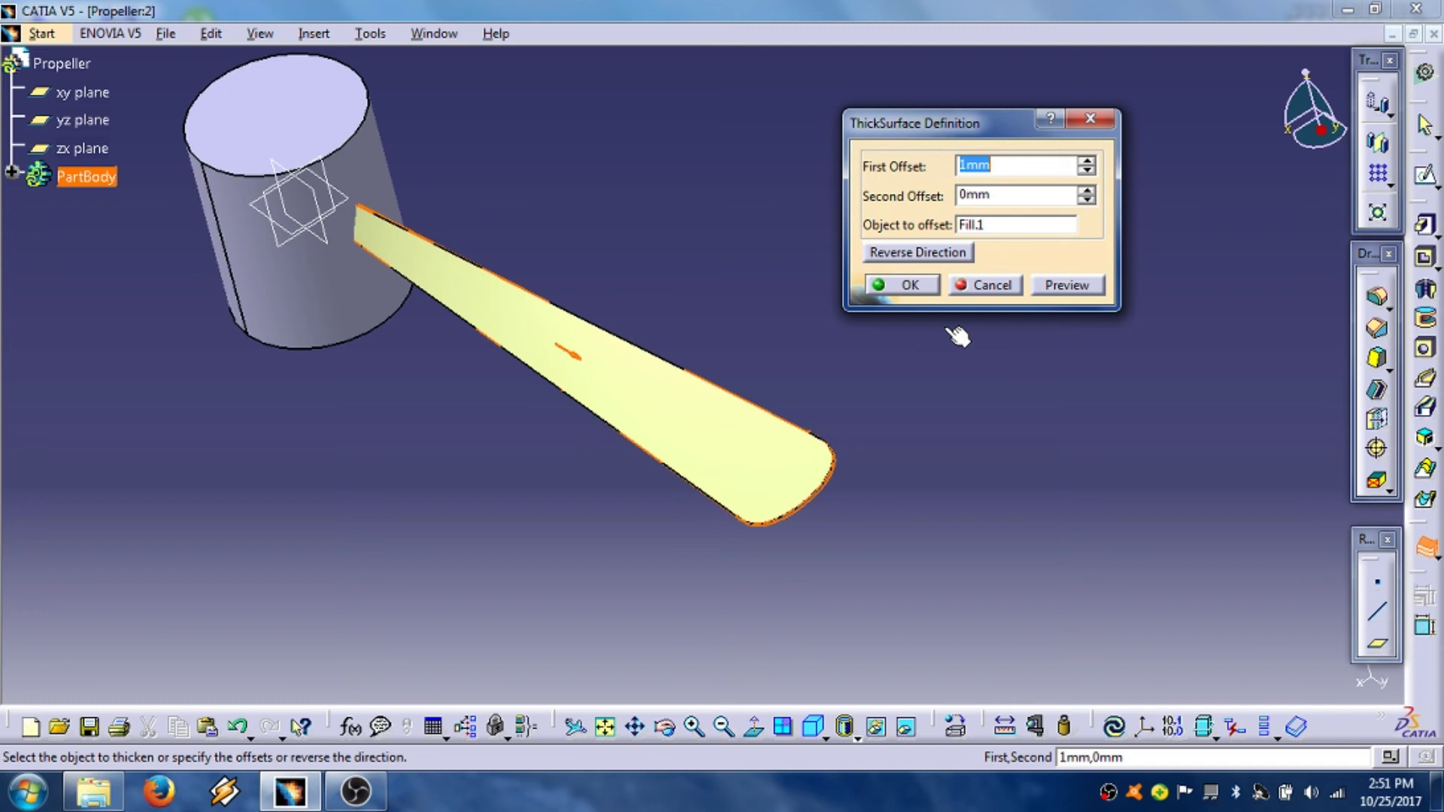
click(1086, 161)
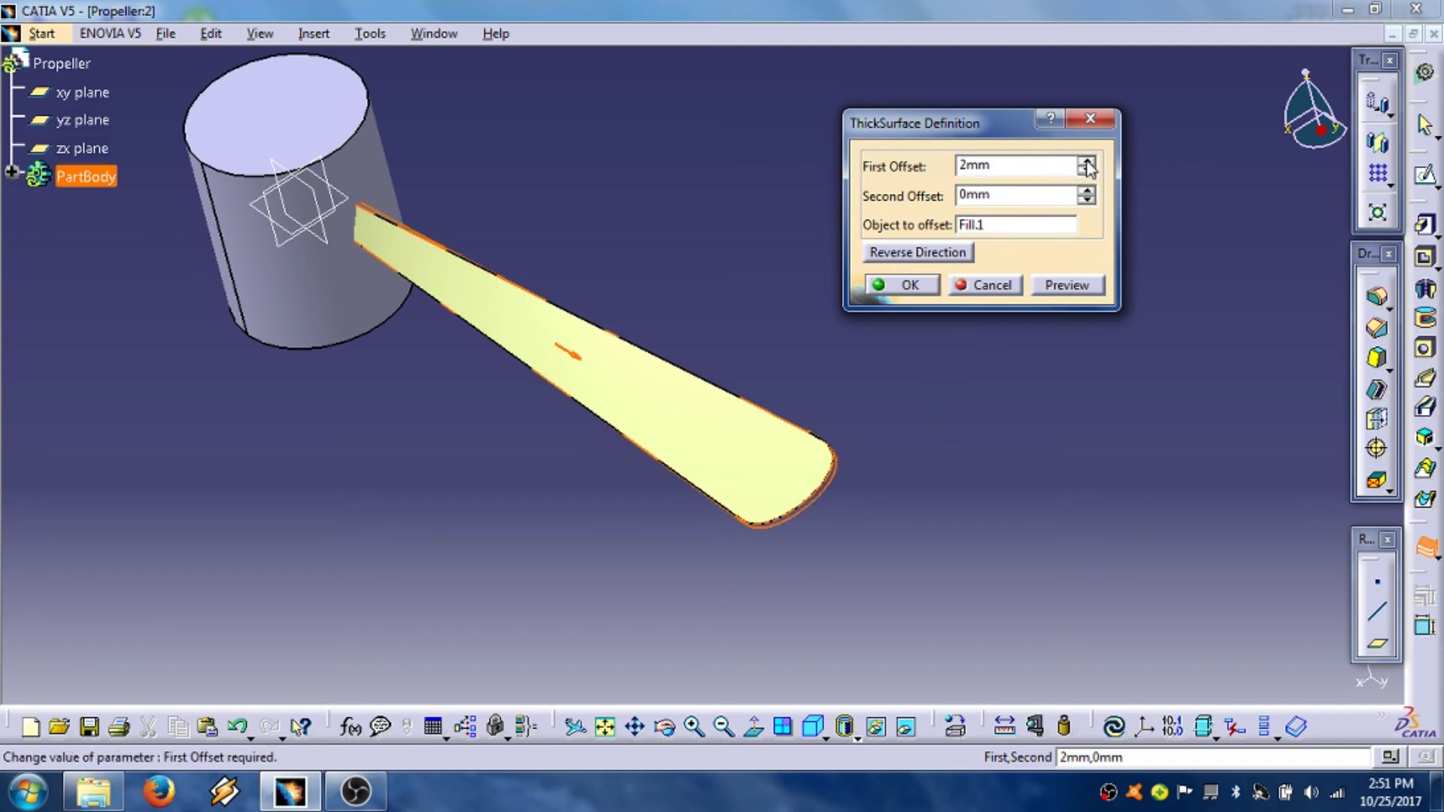
click(1087, 161)
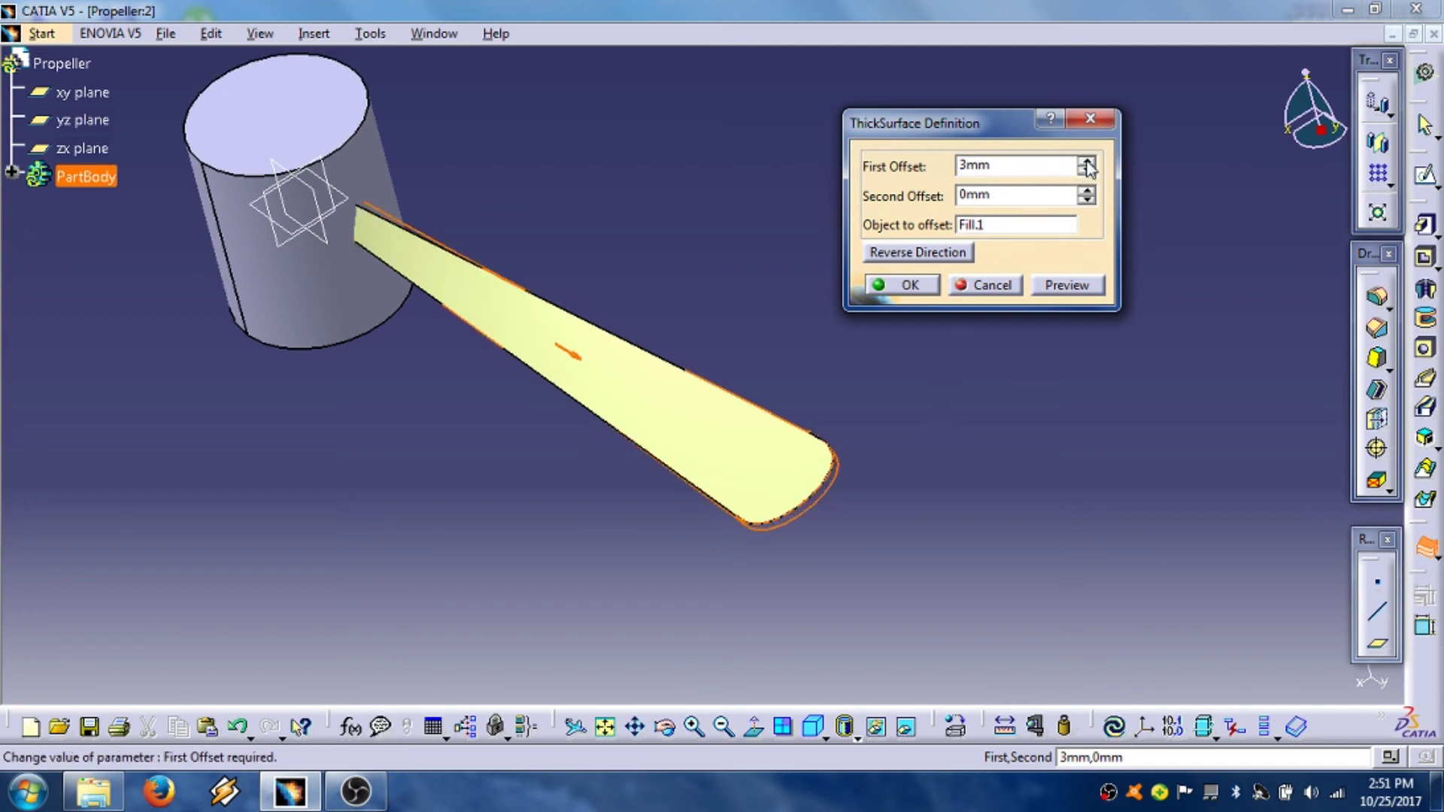
click(1063, 285)
middle_drag(993, 409, 835, 372)
click(901, 286)
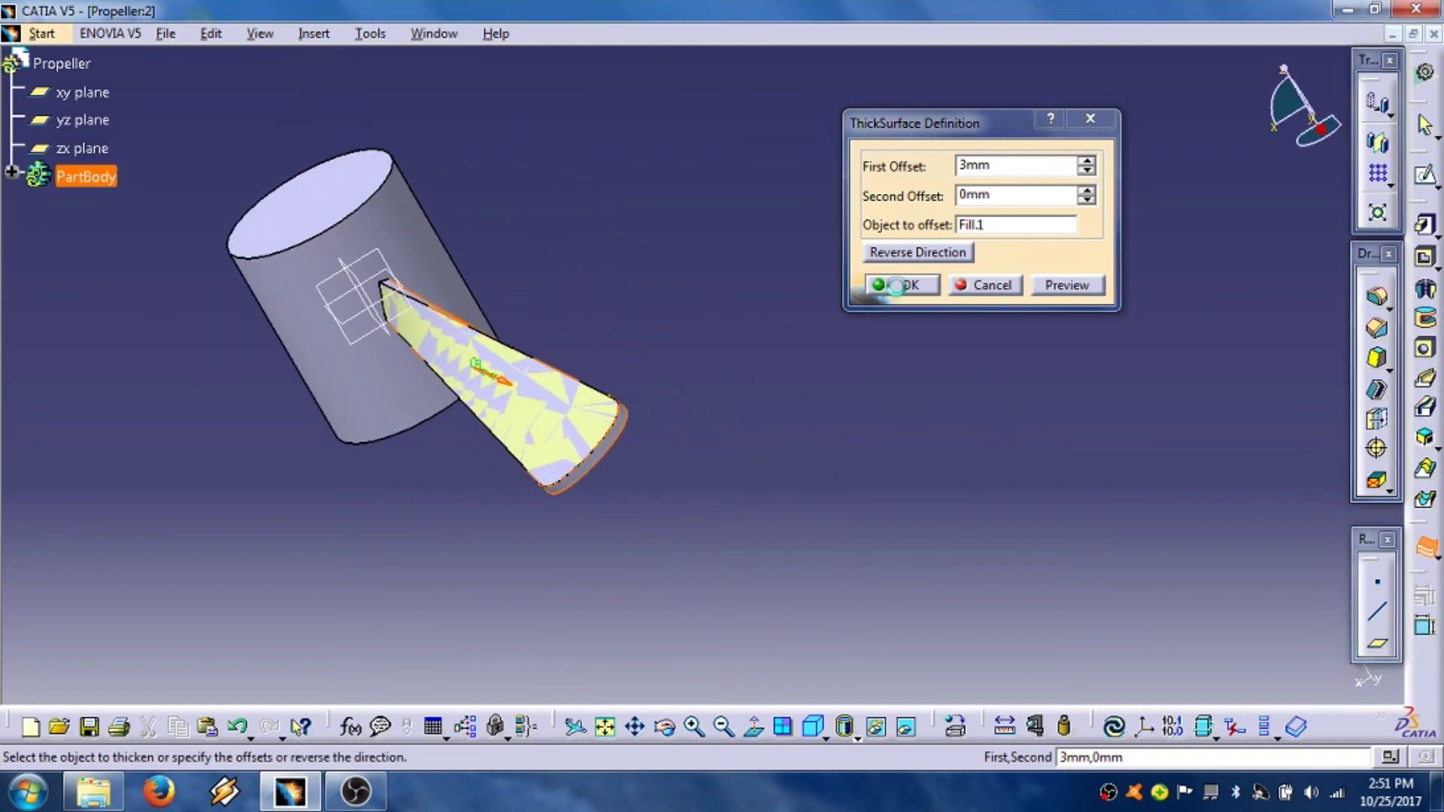
click(13, 174)
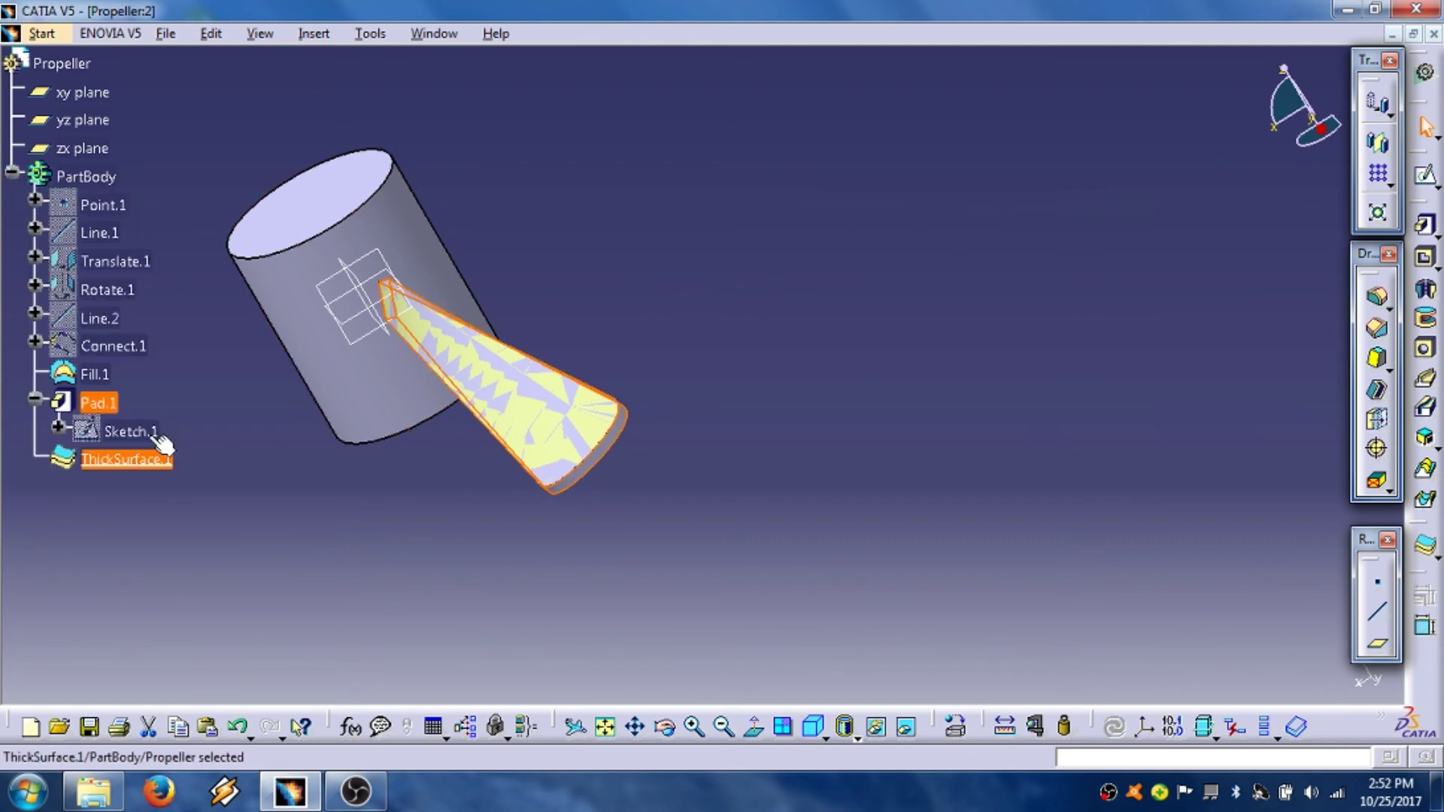
Step: Hide the Fill.1 surface from the specification tree, leaving only the thickened blade visible
middle_drag(313, 477, 436, 454)
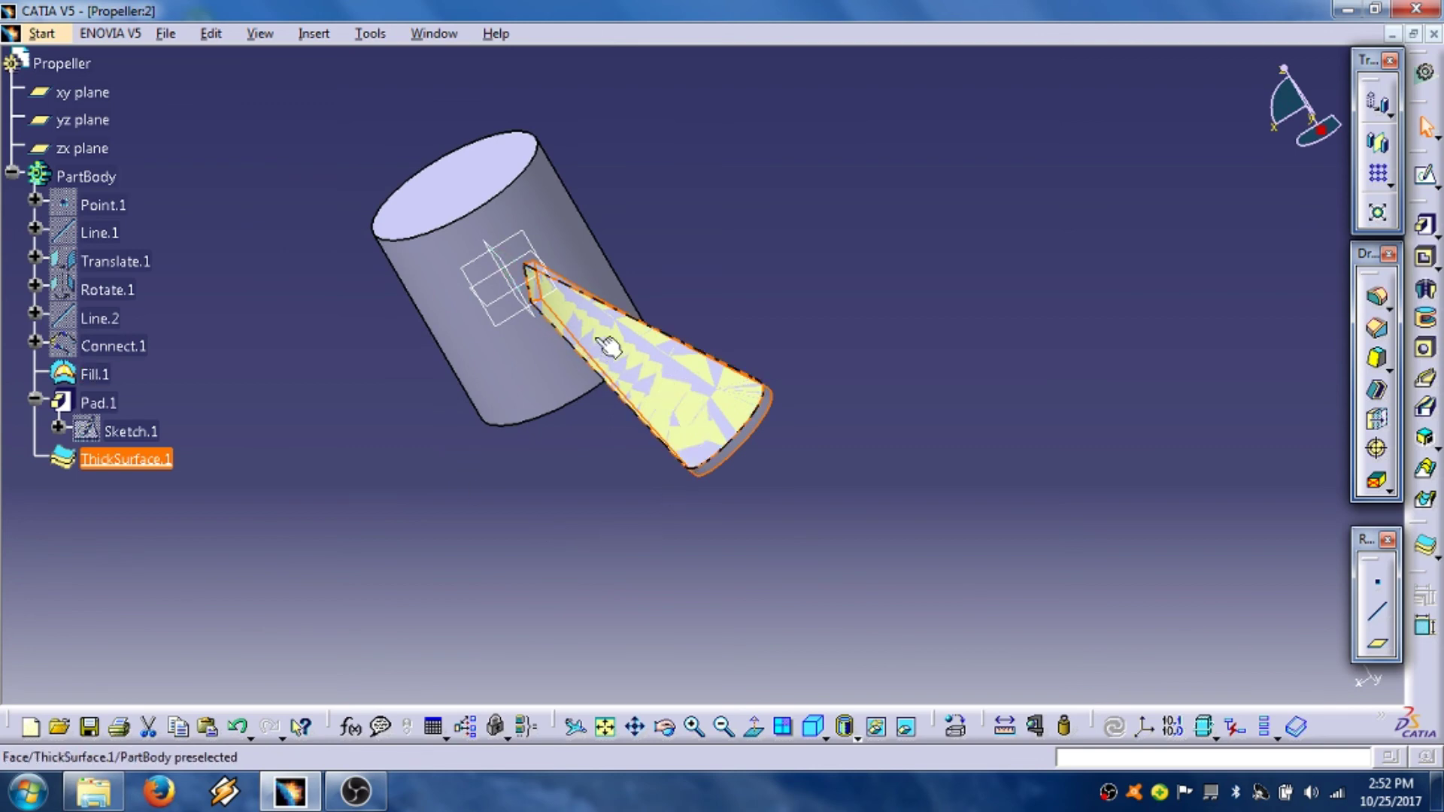
click(686, 416)
click(98, 375)
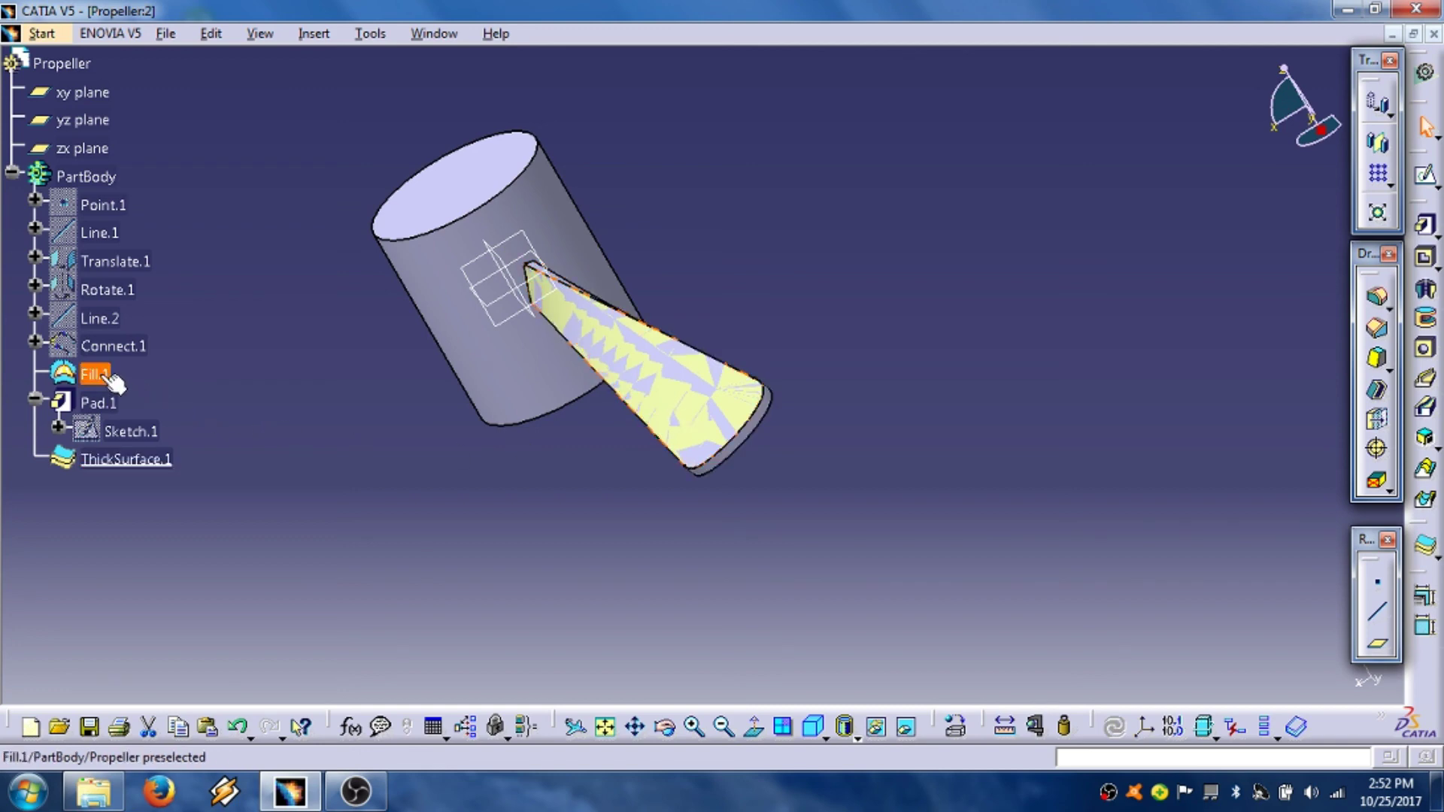
right_click(104, 378)
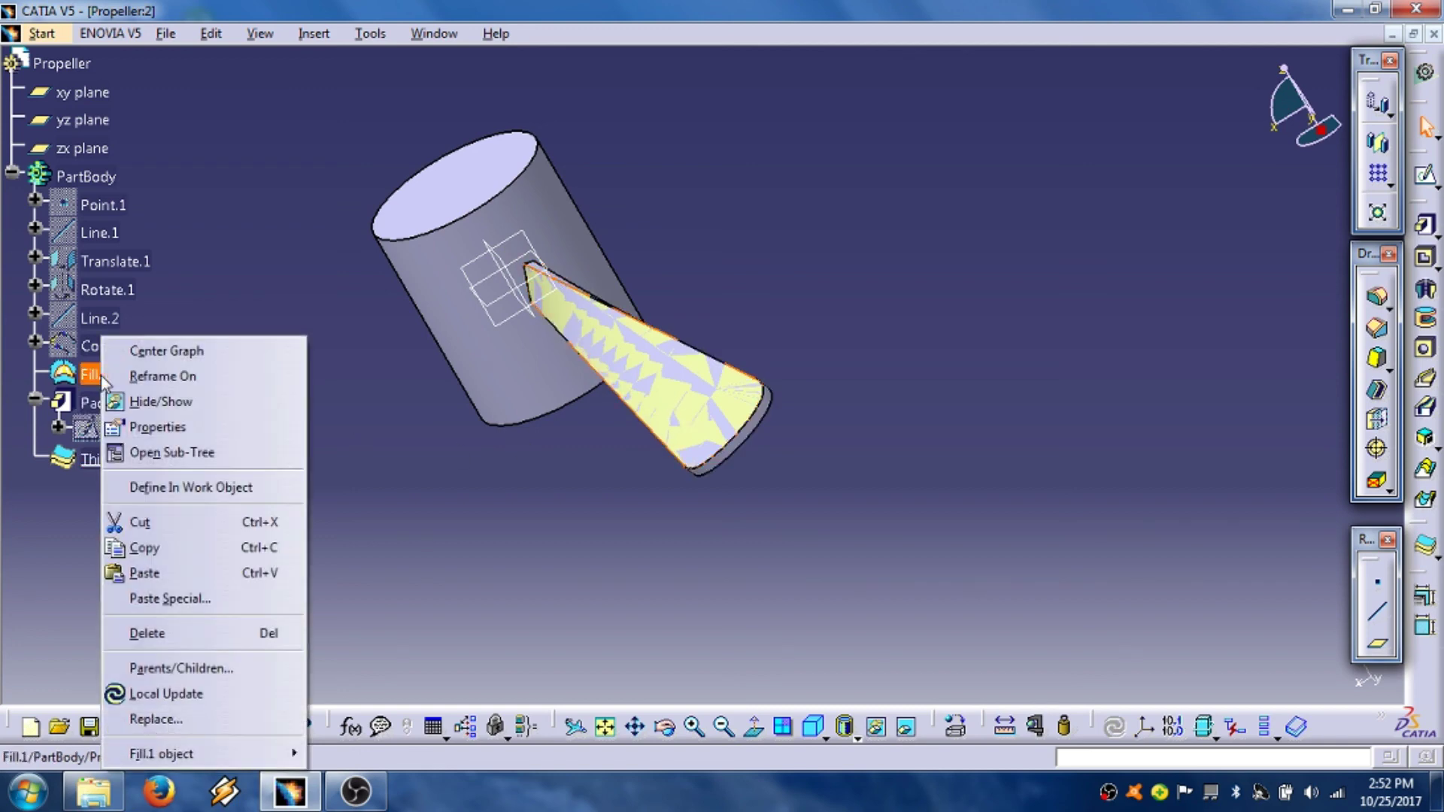
click(172, 402)
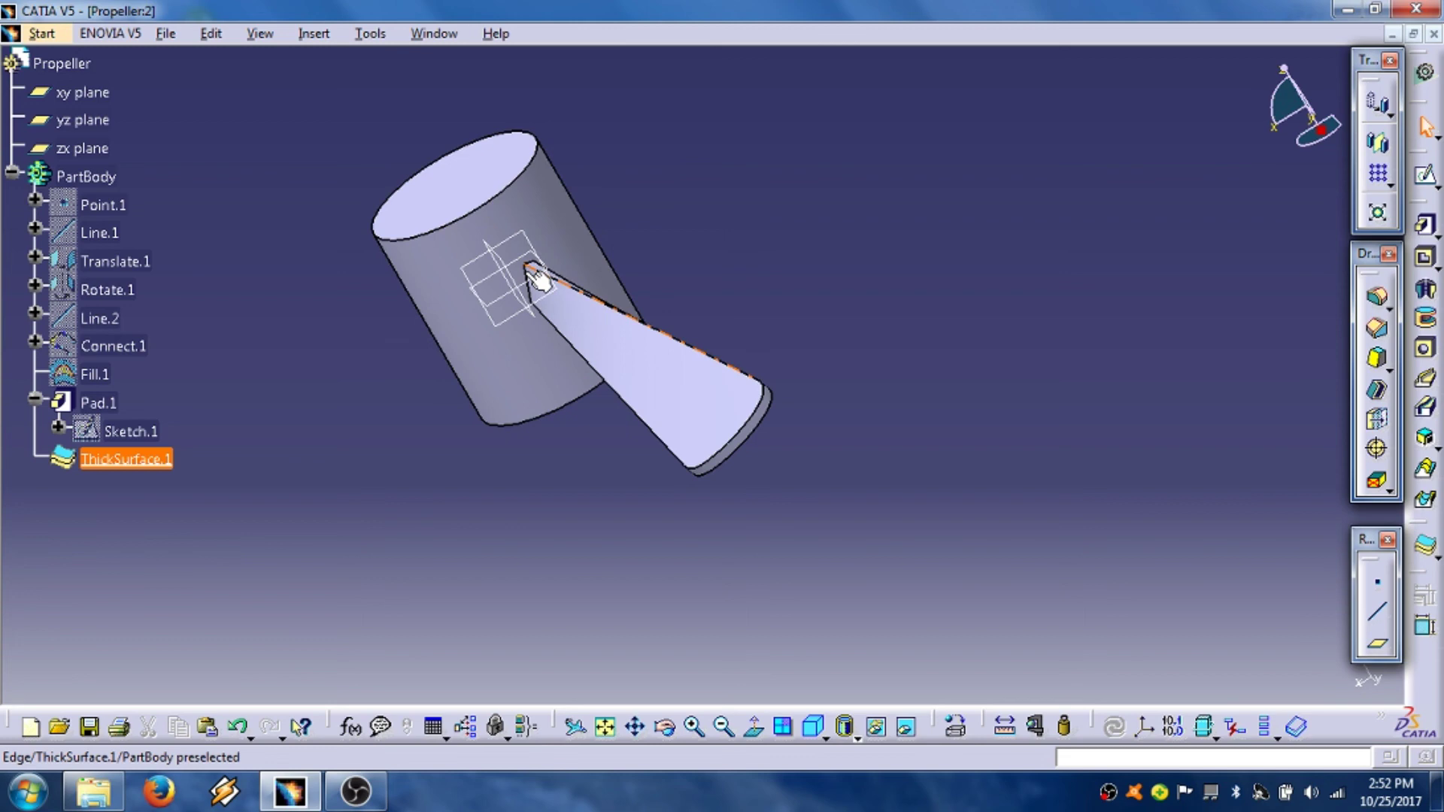
middle_drag(516, 258, 869, 377)
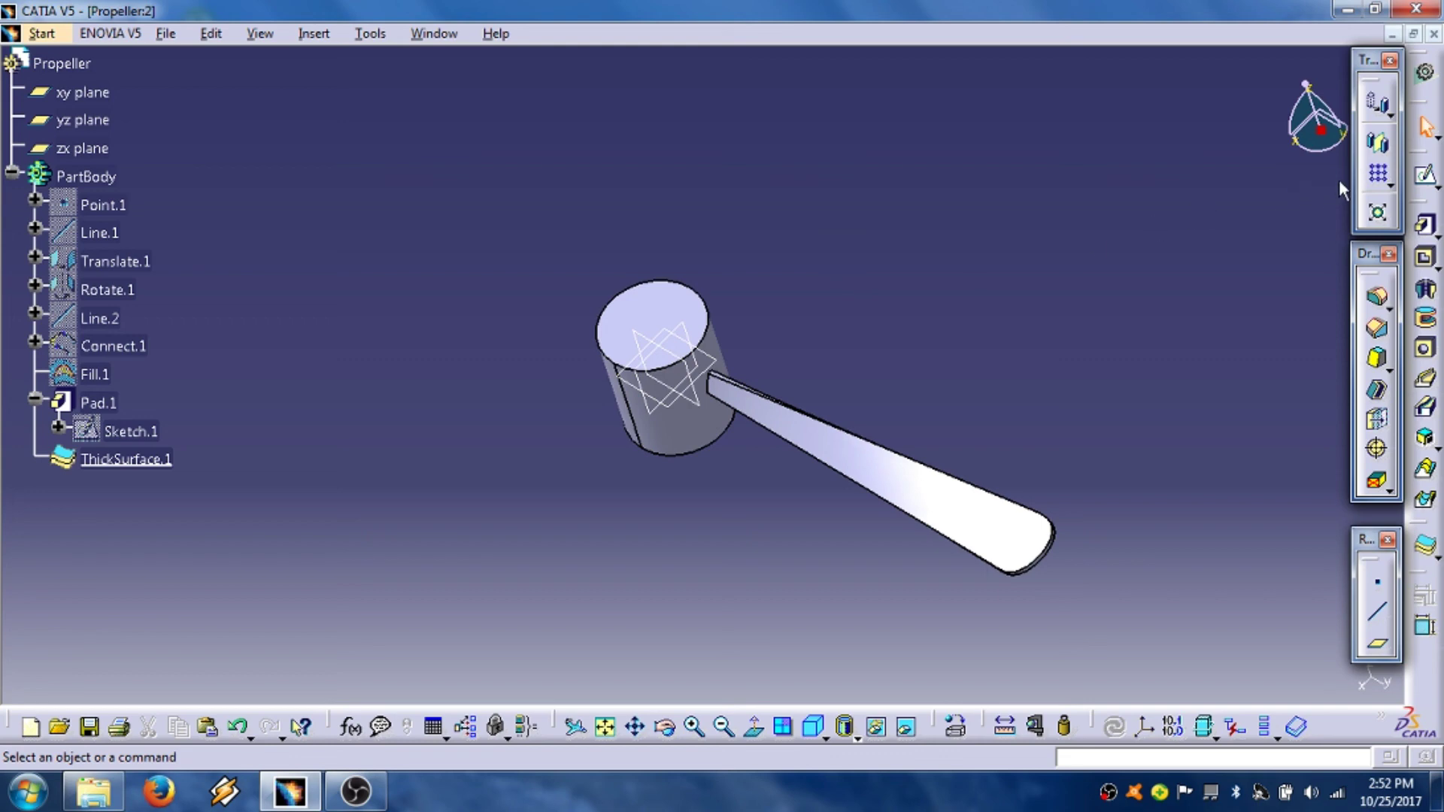
Step: Pattern ThickSurface.1 as a complete crown of 3 instances around the hub's top face
click(1390, 185)
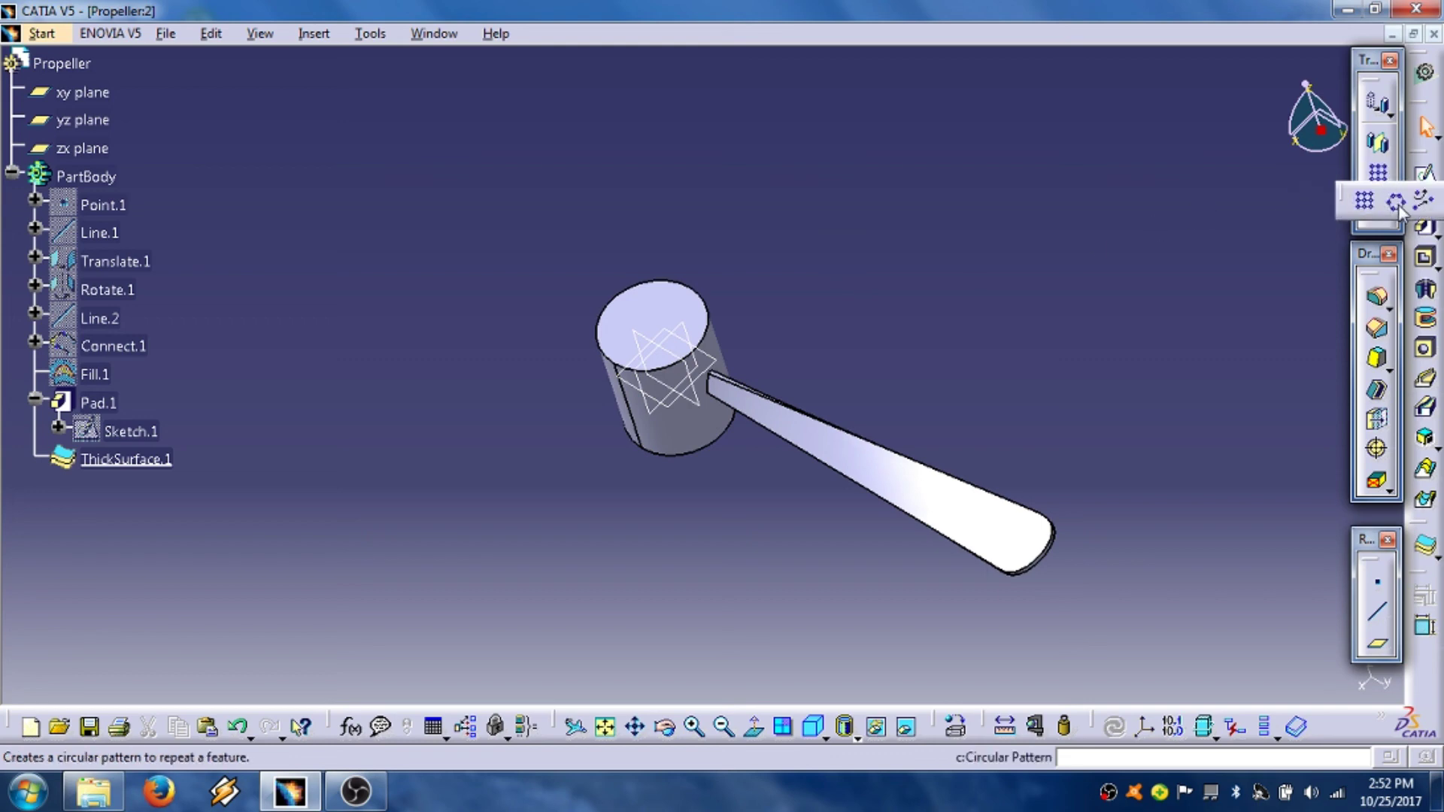
click(1399, 208)
middle_drag(781, 235, 522, 230)
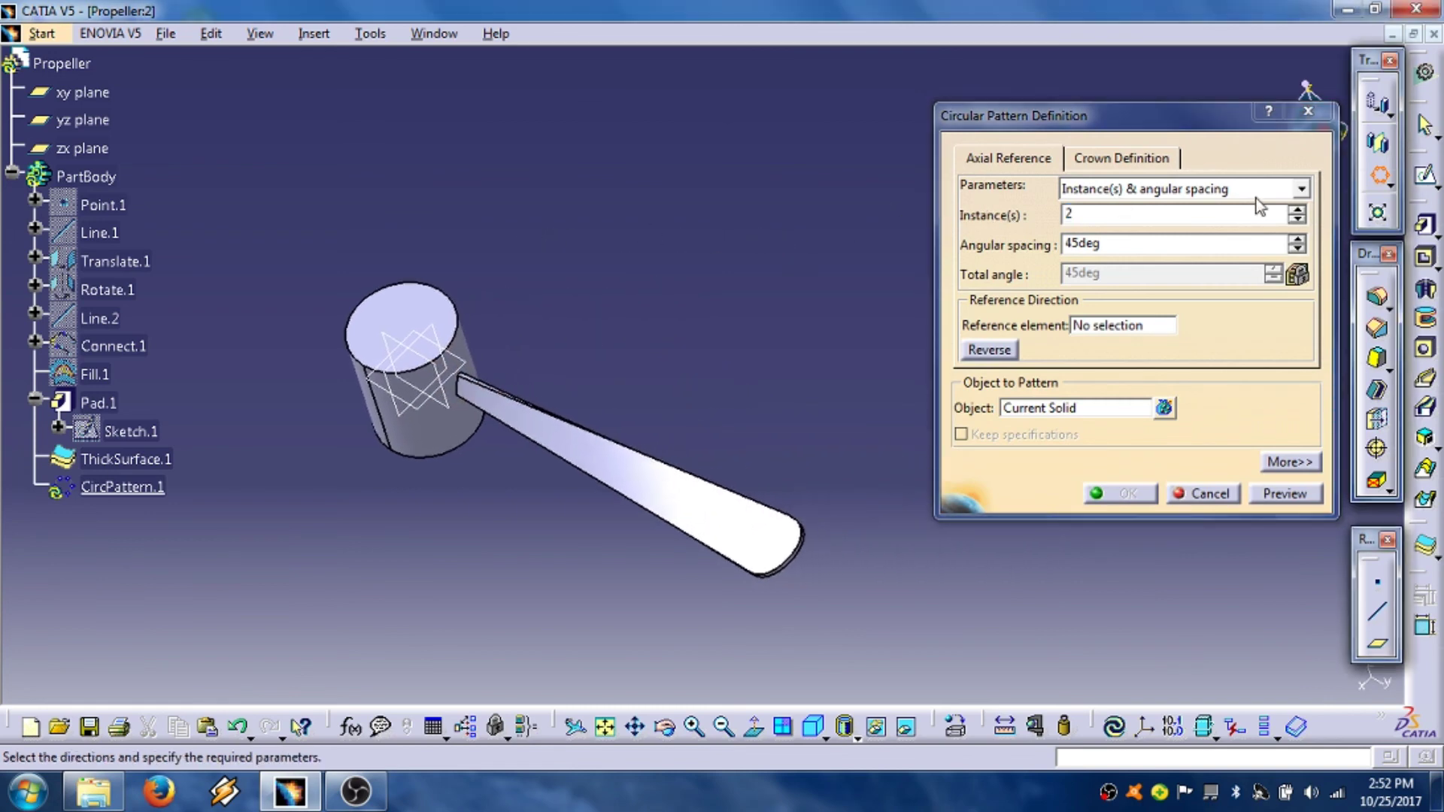
click(1302, 189)
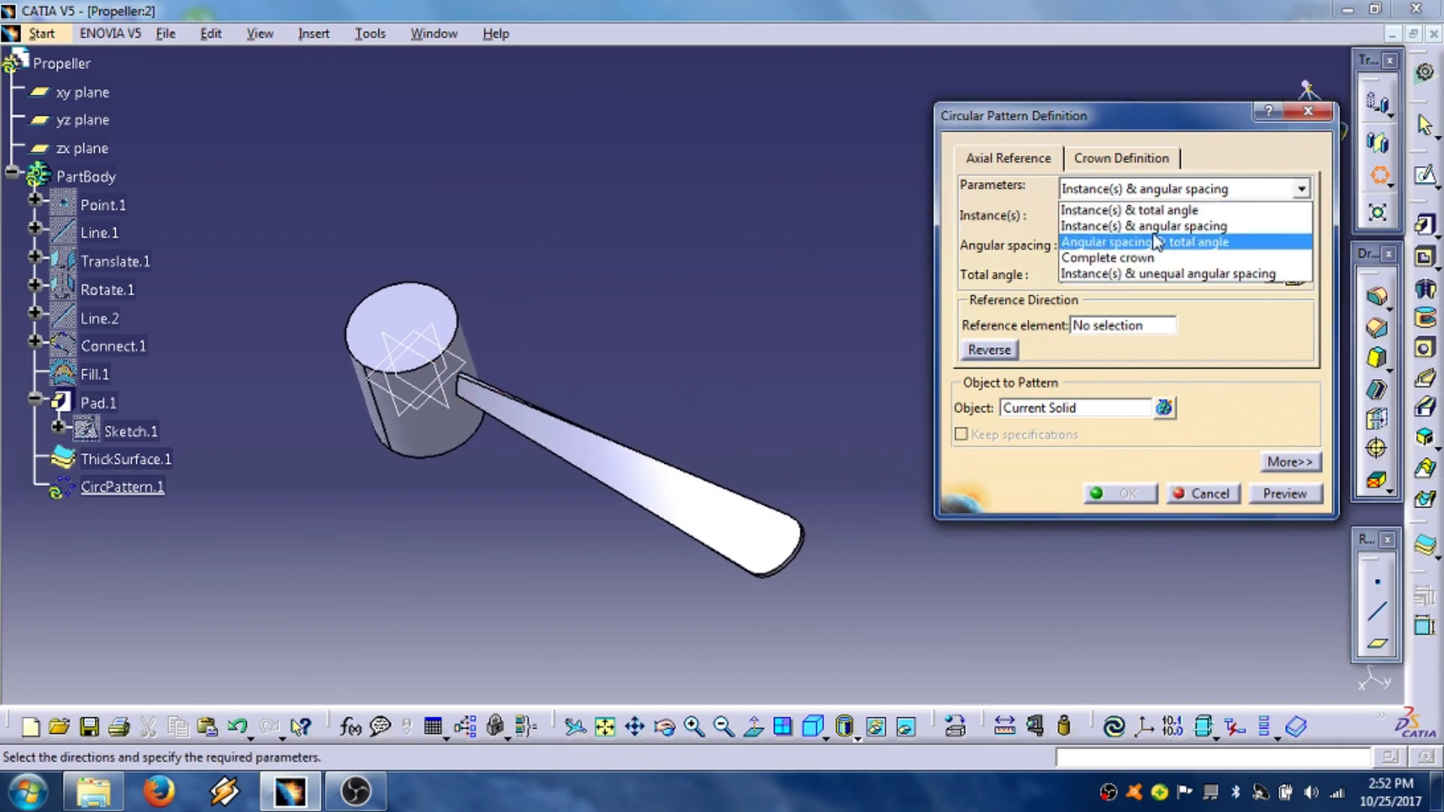
click(1131, 258)
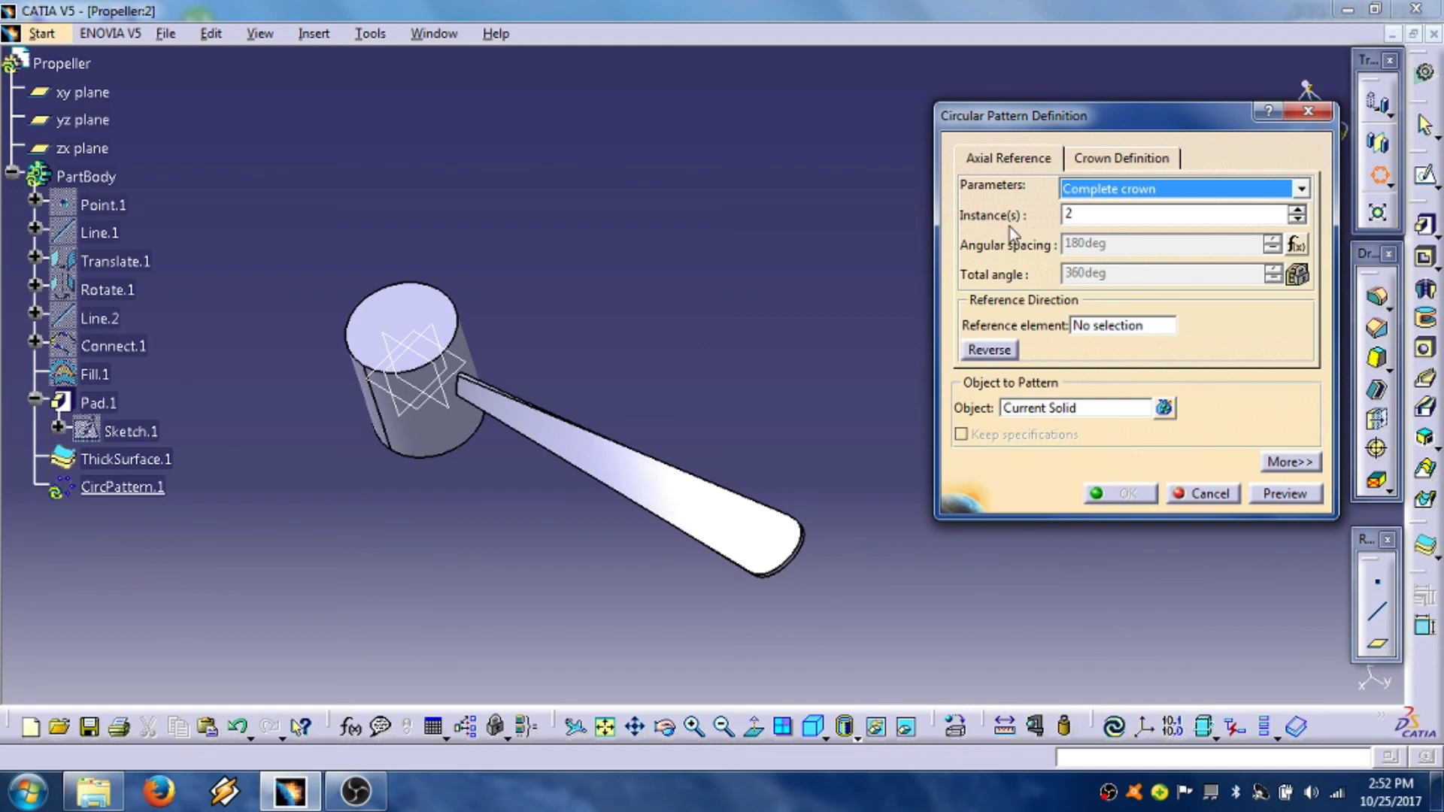
click(1297, 211)
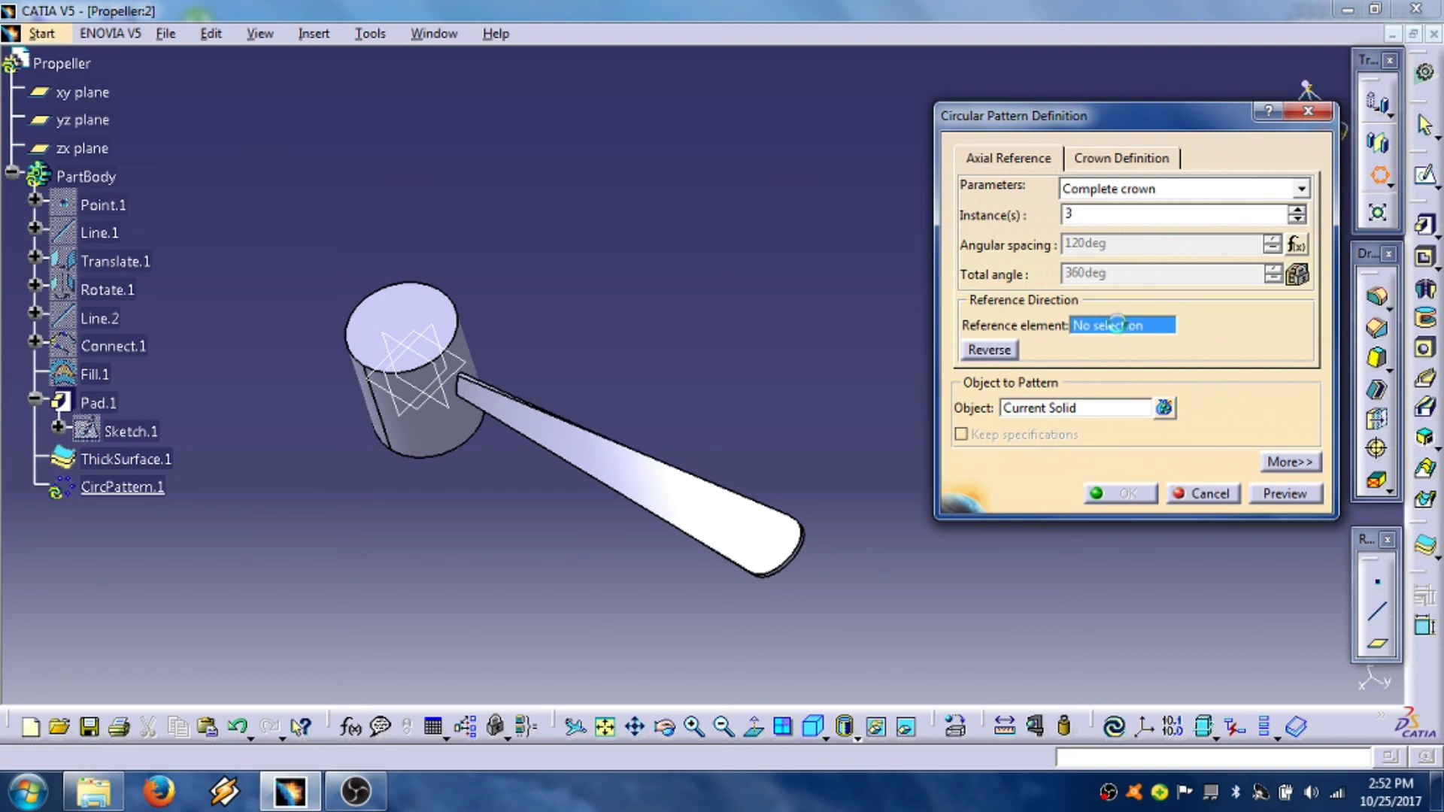
click(414, 314)
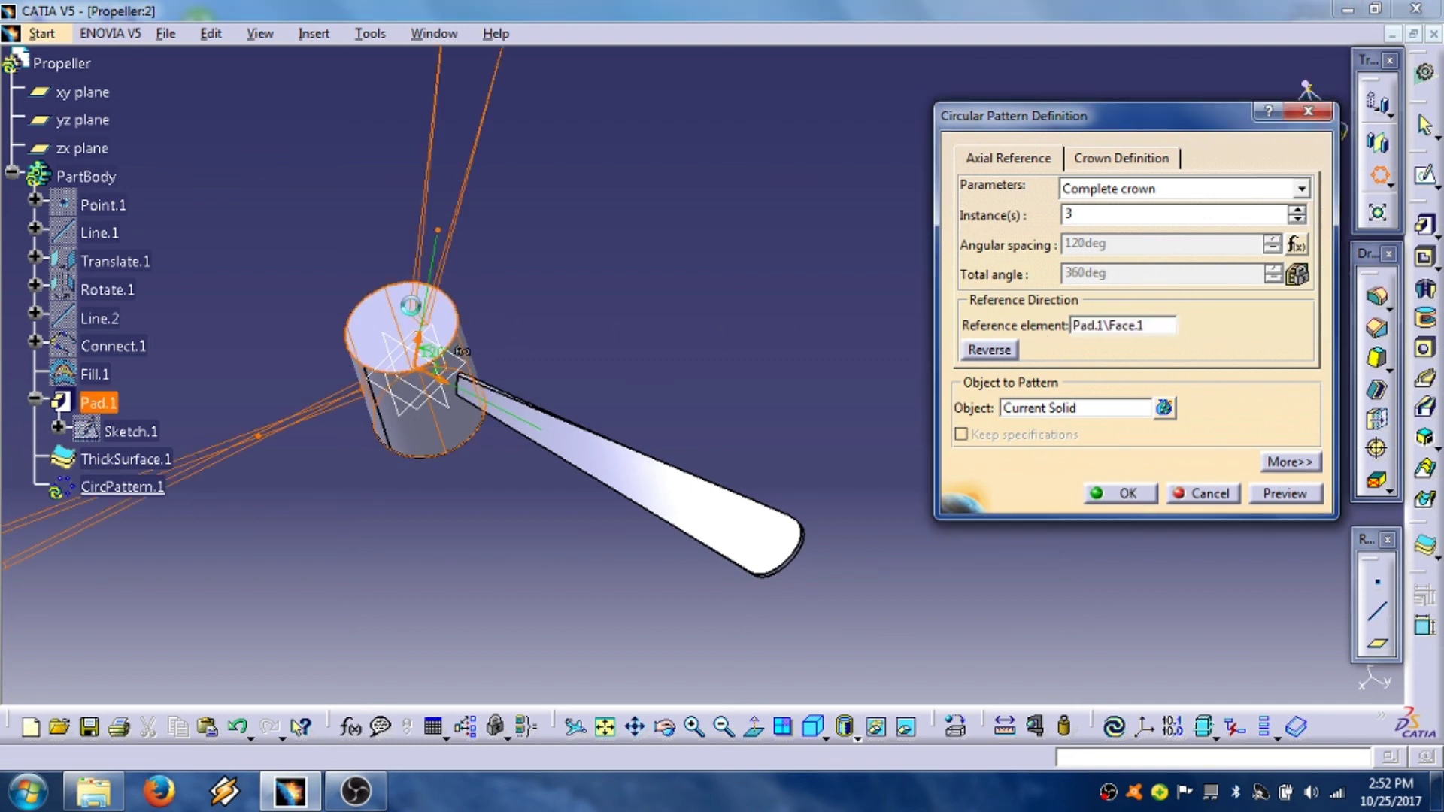
click(1035, 418)
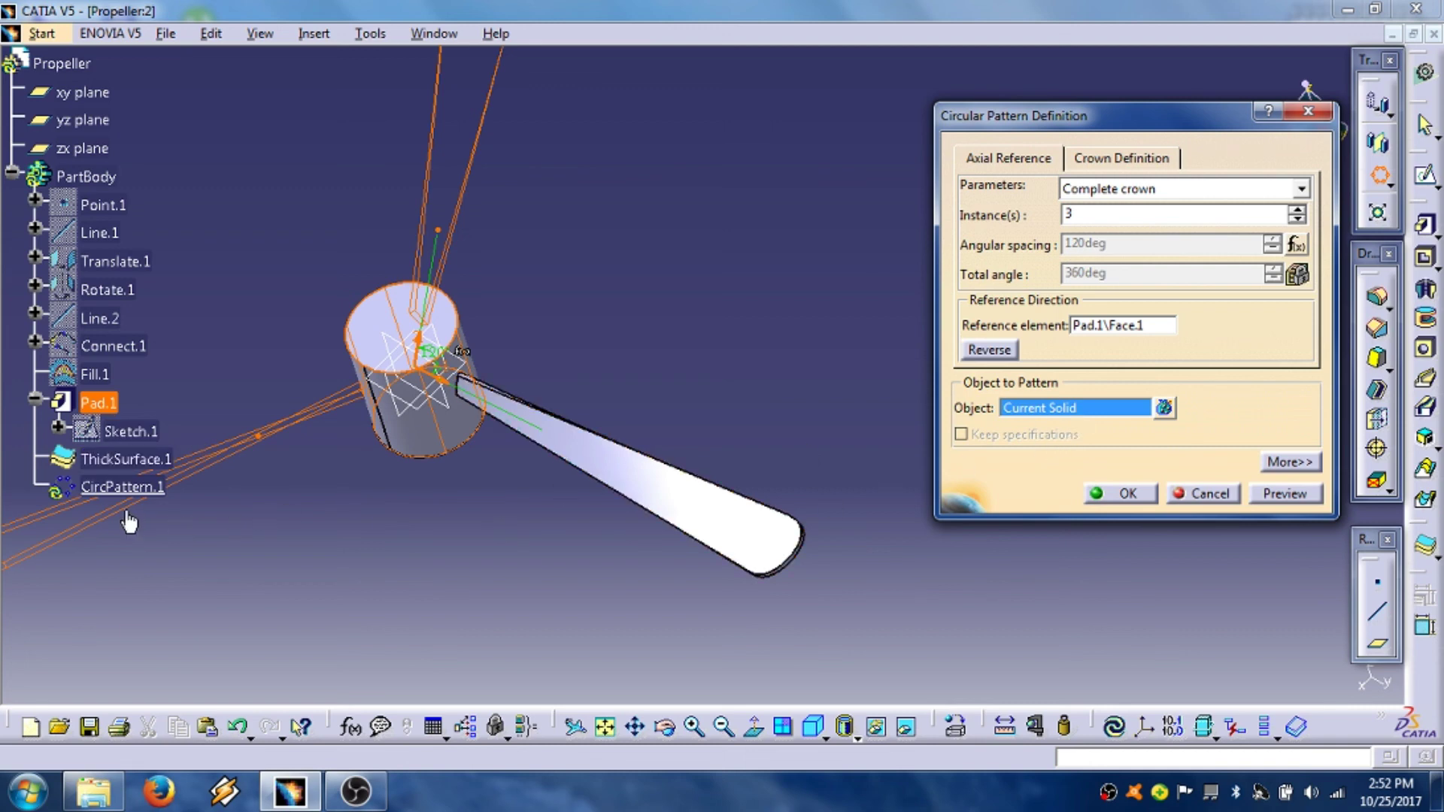
click(124, 459)
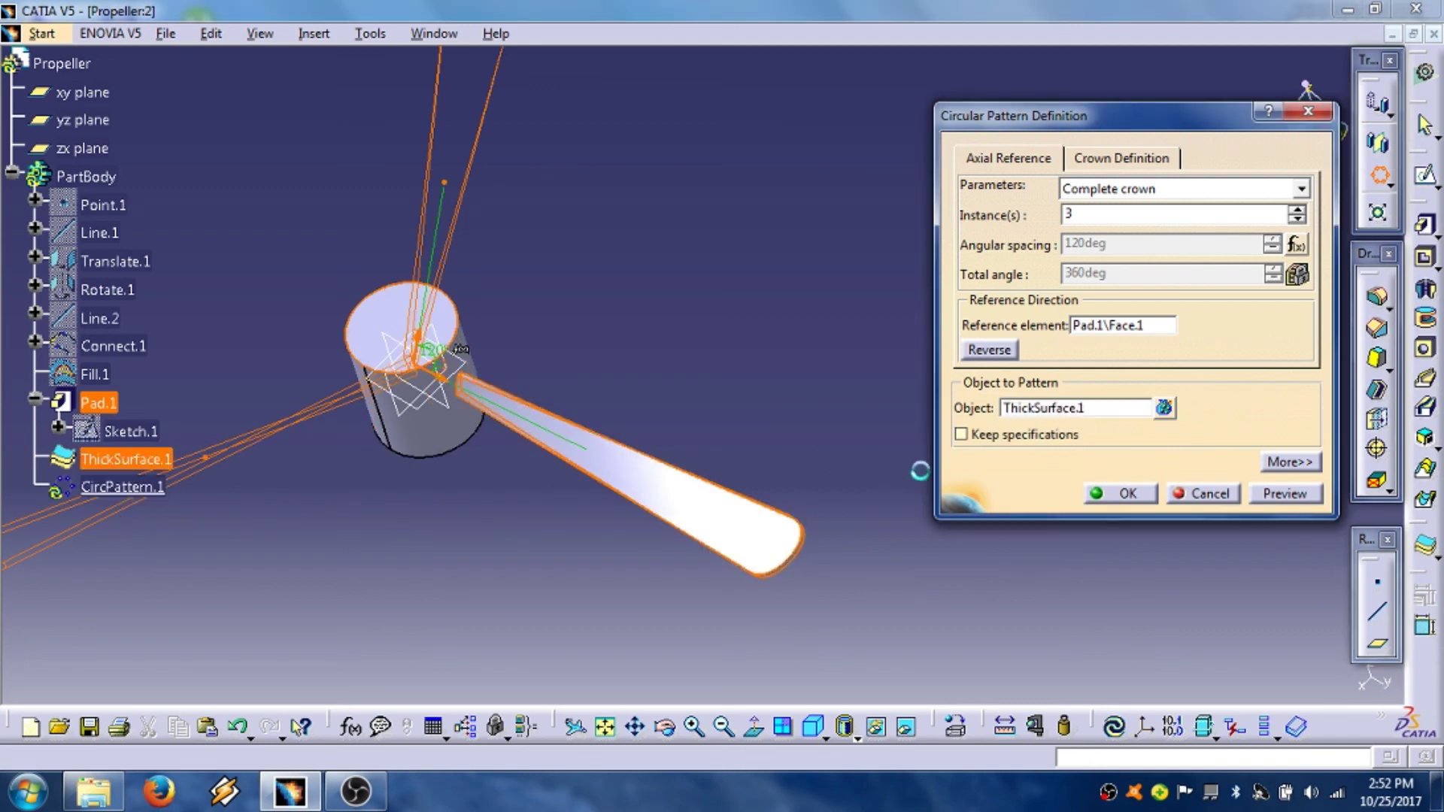
click(1128, 493)
middle_drag(638, 335, 822, 442)
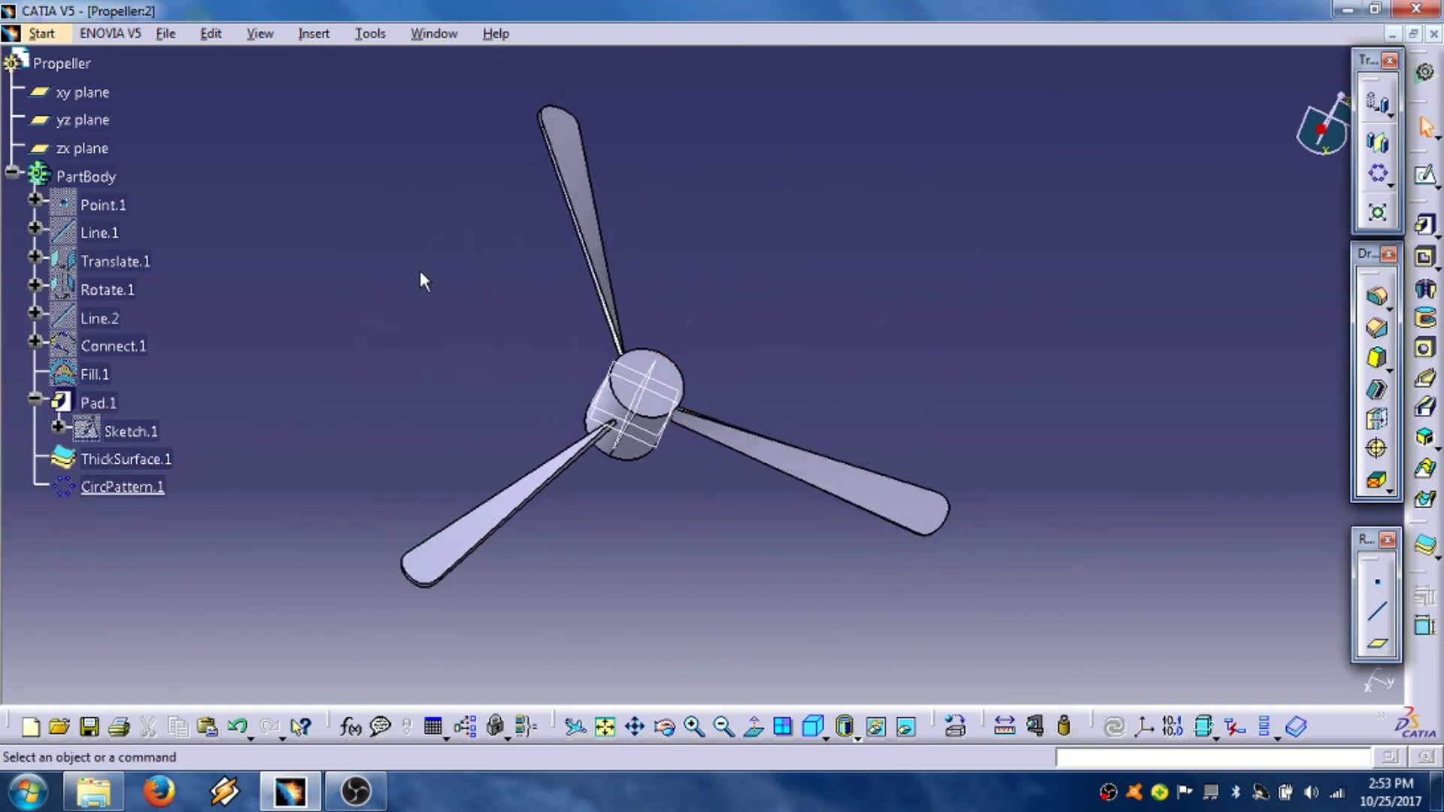
Step: Select the xy, yz and zx planes in the tree and hide them together
click(83, 91)
shift+click(83, 147)
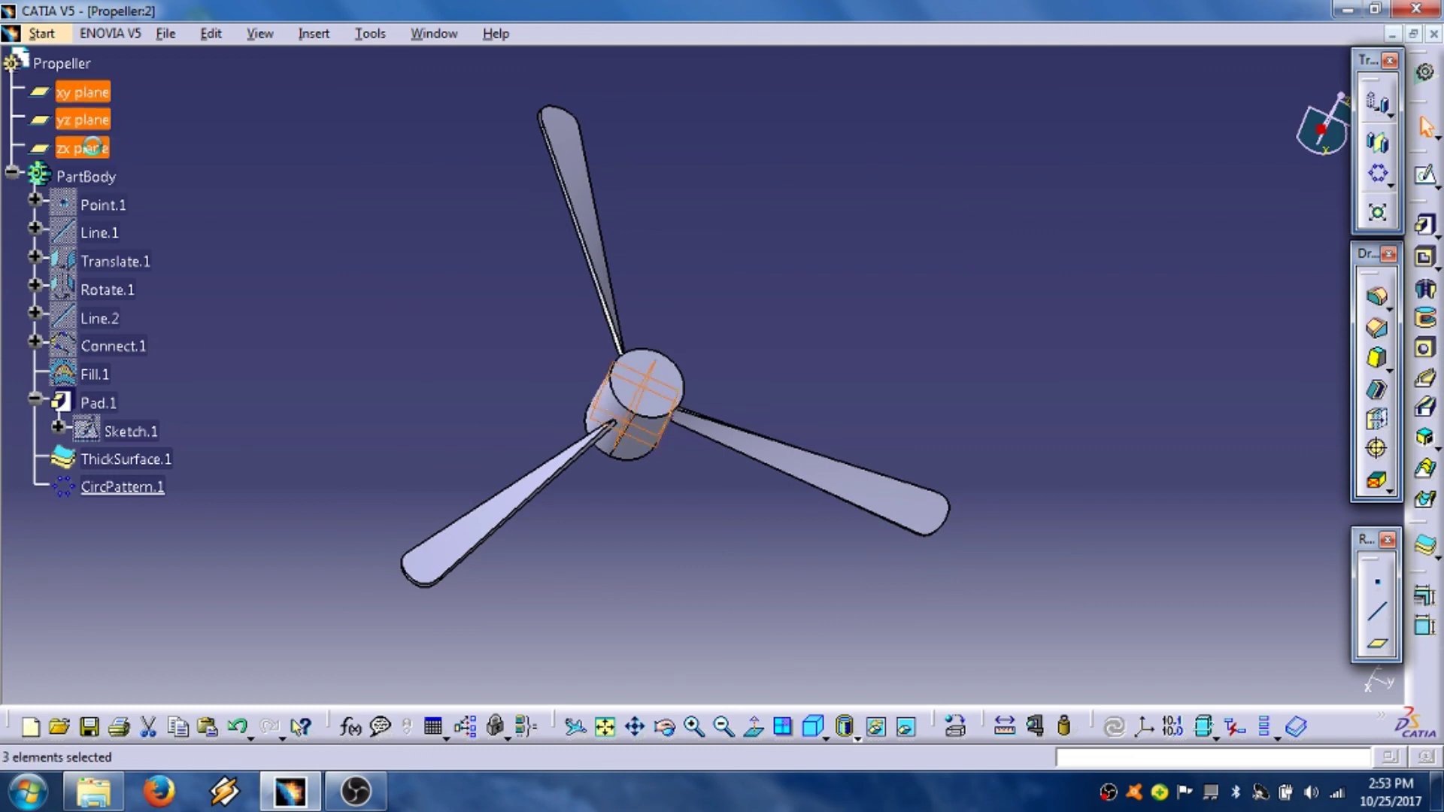
right_click(95, 148)
click(128, 212)
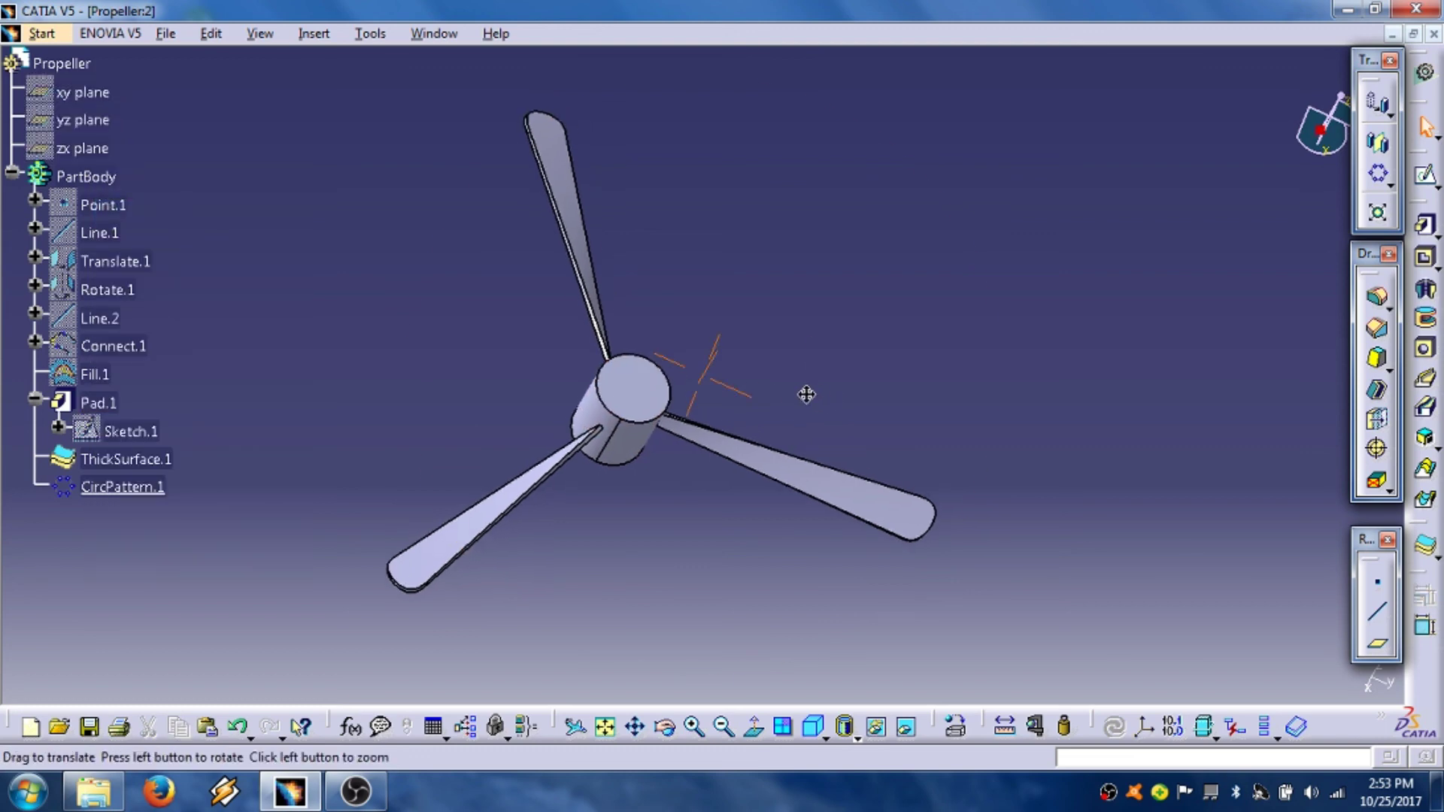